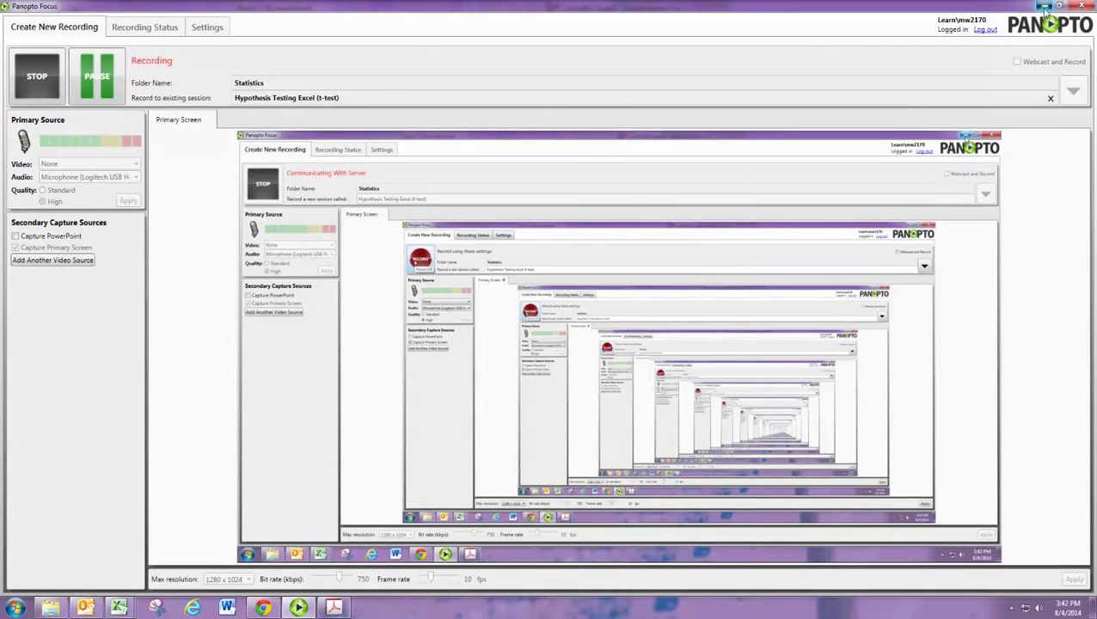
# Minimize the Panopto Focus recorder to show the Z-Test sheet beside the textbook PDF
pyautogui.click(1043, 7)
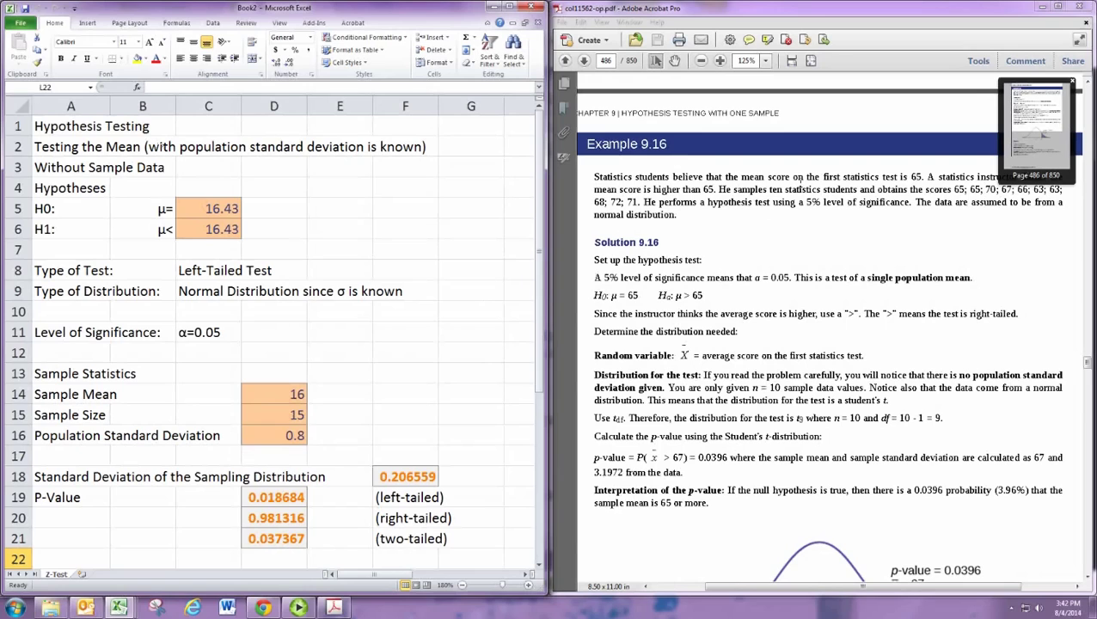
# Scroll the Acrobat textbook so Example 9.16's problem statement is fully visible
pyautogui.click(791, 176)
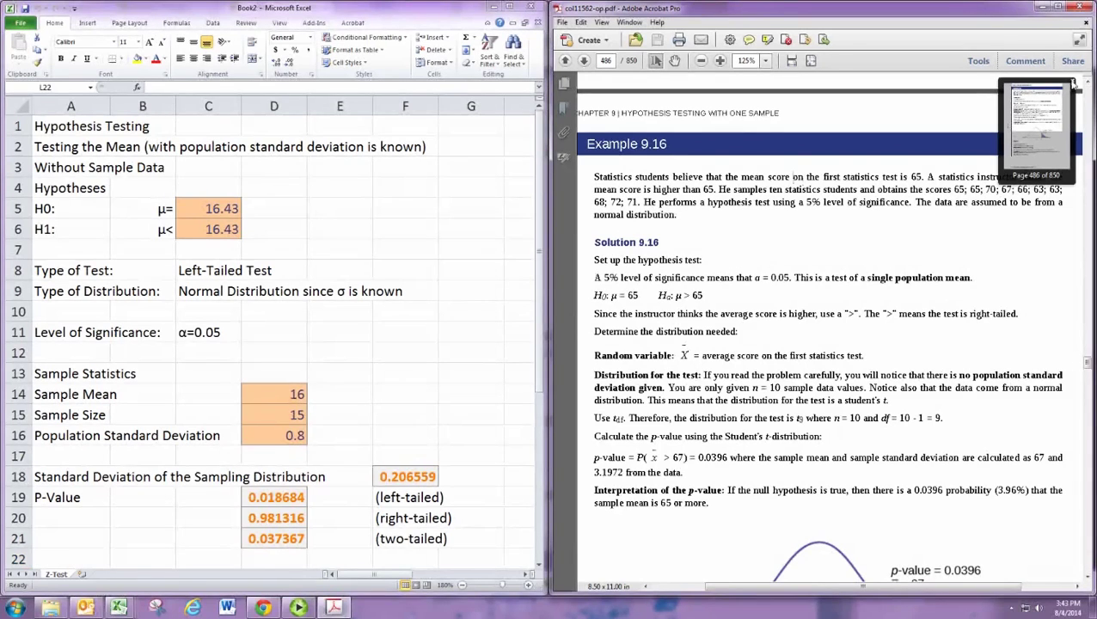
pyautogui.moveTo(891, 592)
pyautogui.mouseDown()
pyautogui.moveTo(959, 594)
pyautogui.moveTo(833, 594)
pyautogui.moveTo(886, 594)
pyautogui.mouseUp()
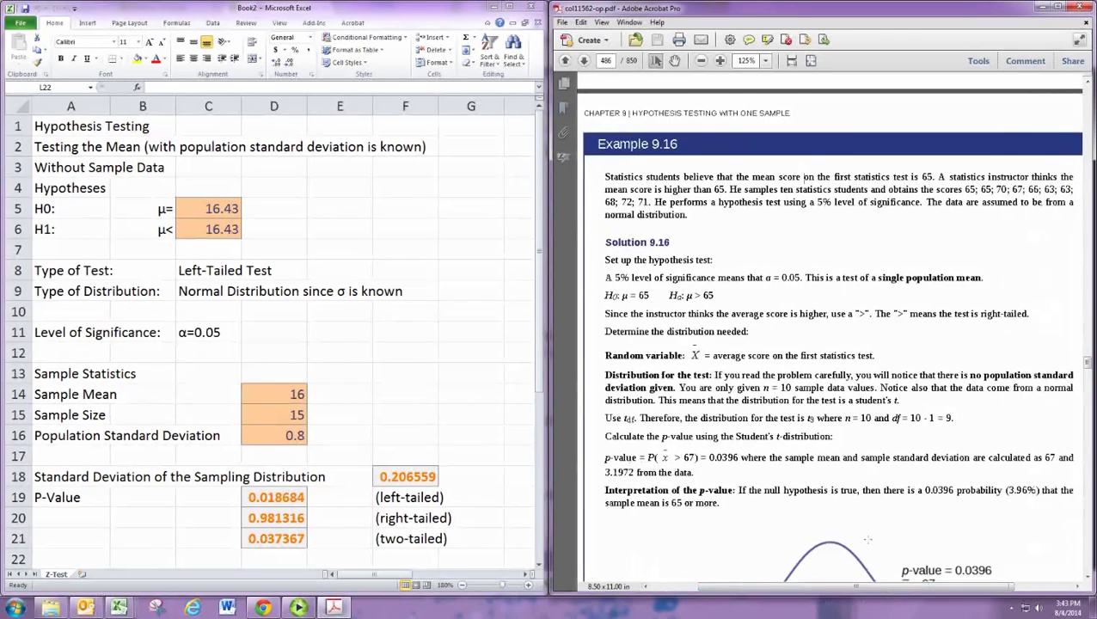
pyautogui.scroll(-1, 868, 540)
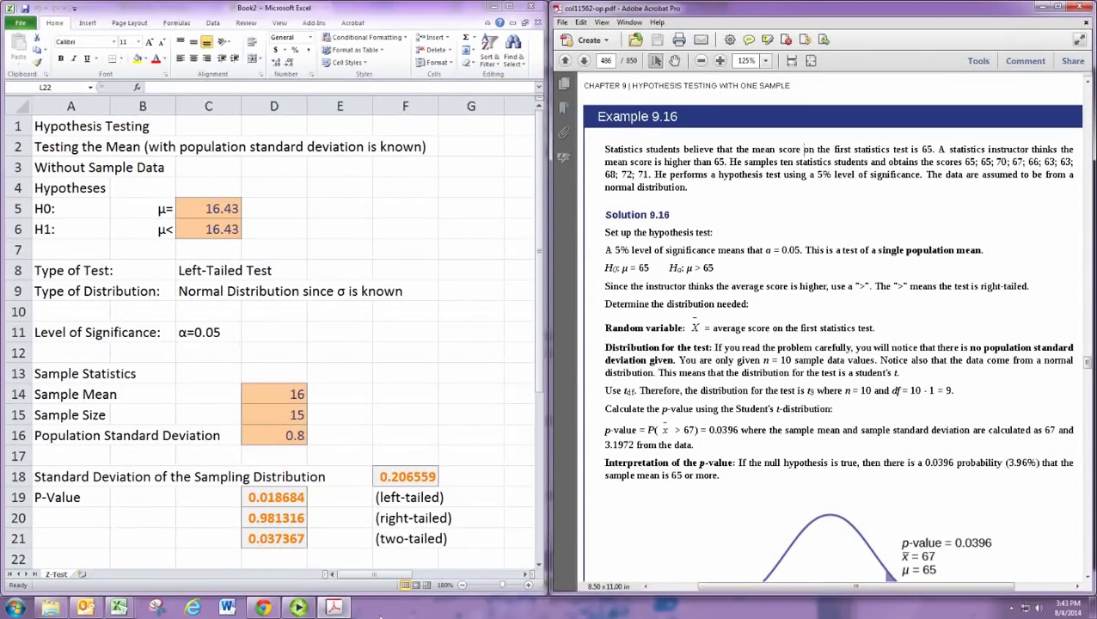
# Insert 'un' into the A2 title so it says the population standard deviation is unknown
pyautogui.click(301, 608)
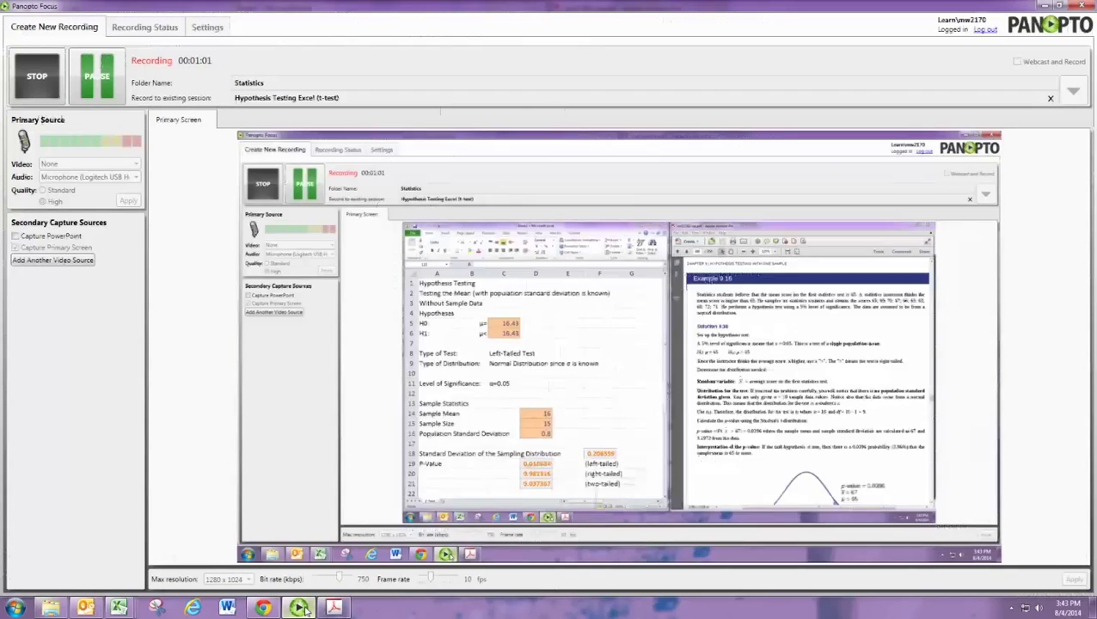
pyautogui.click(300, 608)
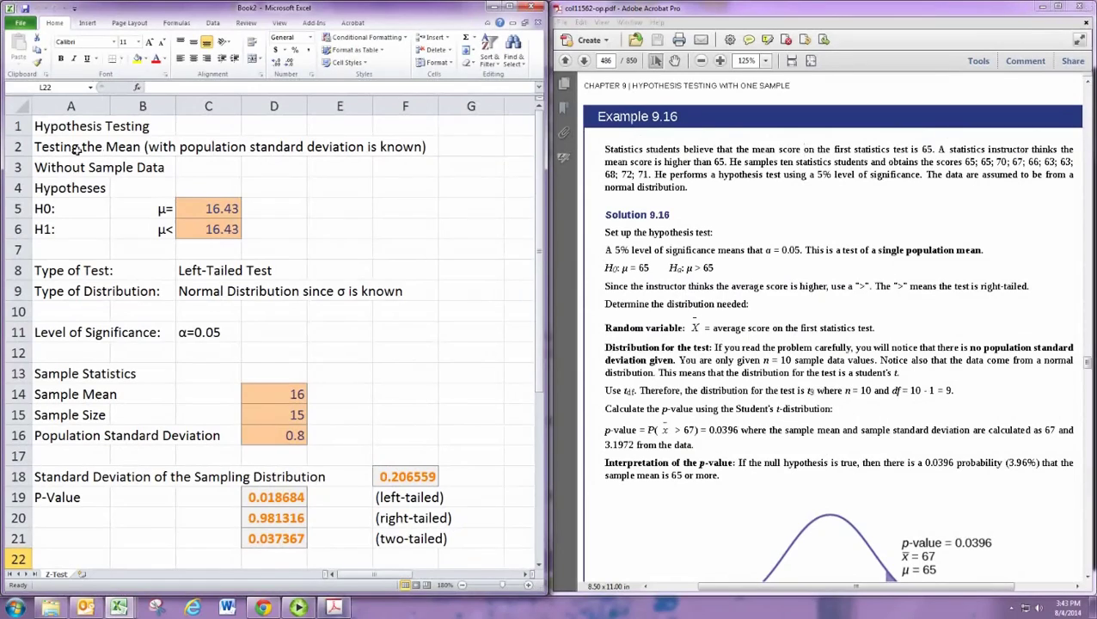
pyautogui.click(55, 149)
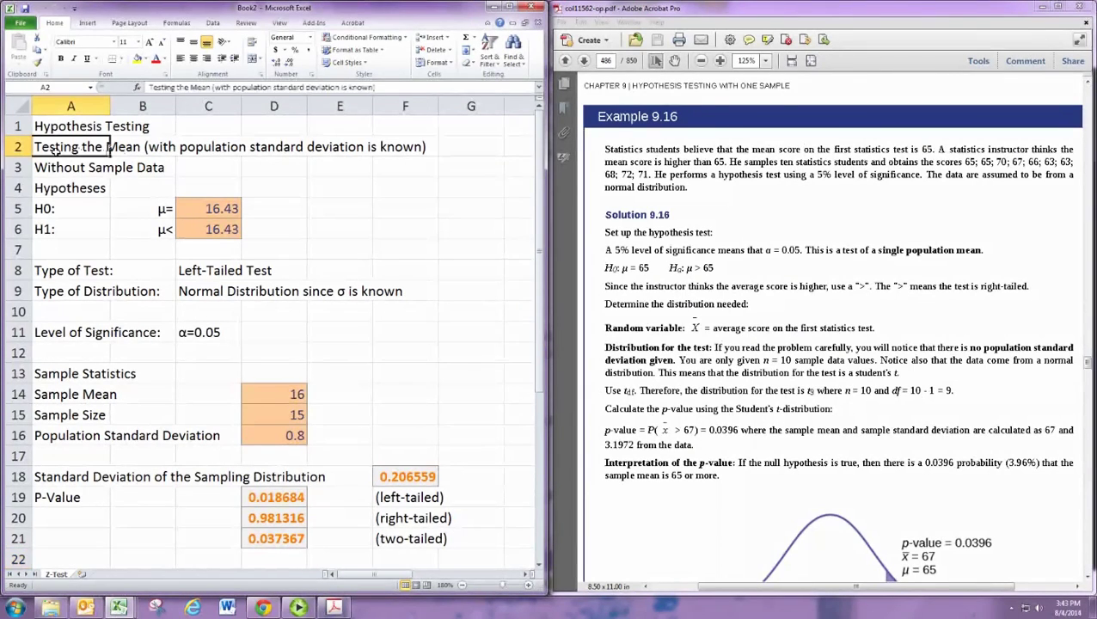
pyautogui.click(350, 88)
pyautogui.write('un')
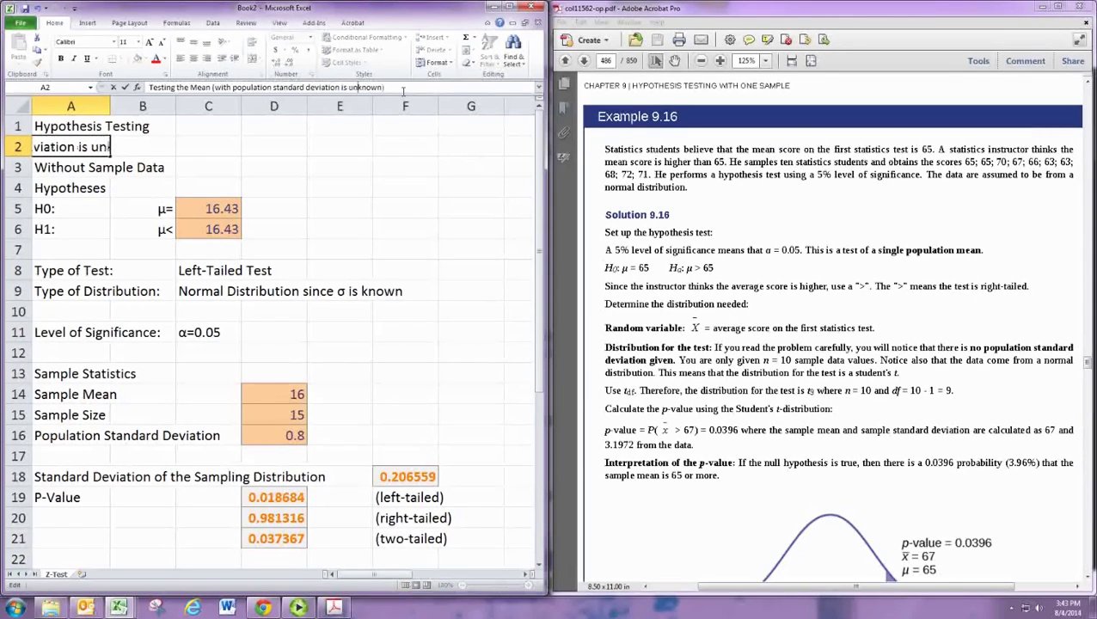
pyautogui.press('Return')
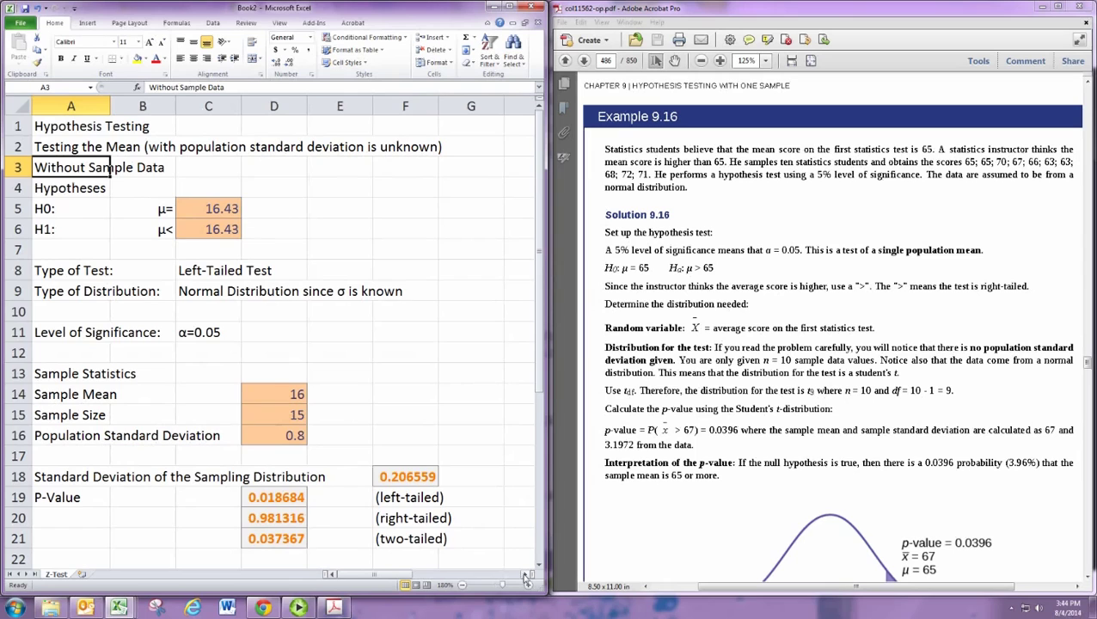
# Locate the hypothesis labels and highlight the textbook claim that the mean exceeds 65
pyautogui.hscroll(8, 526, 574)
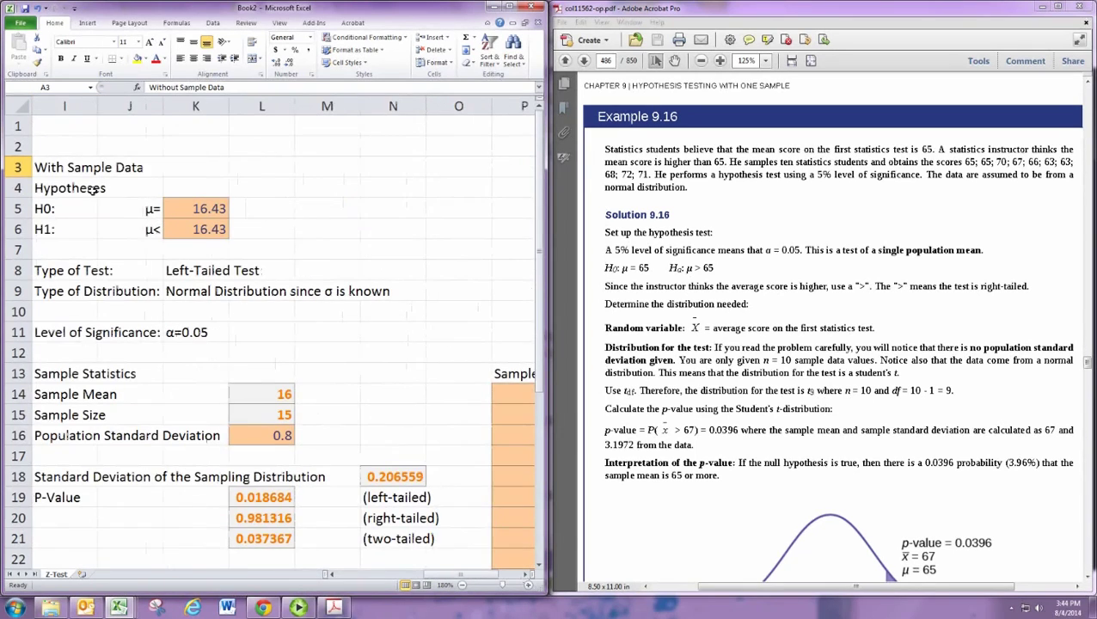
pyautogui.click(134, 211)
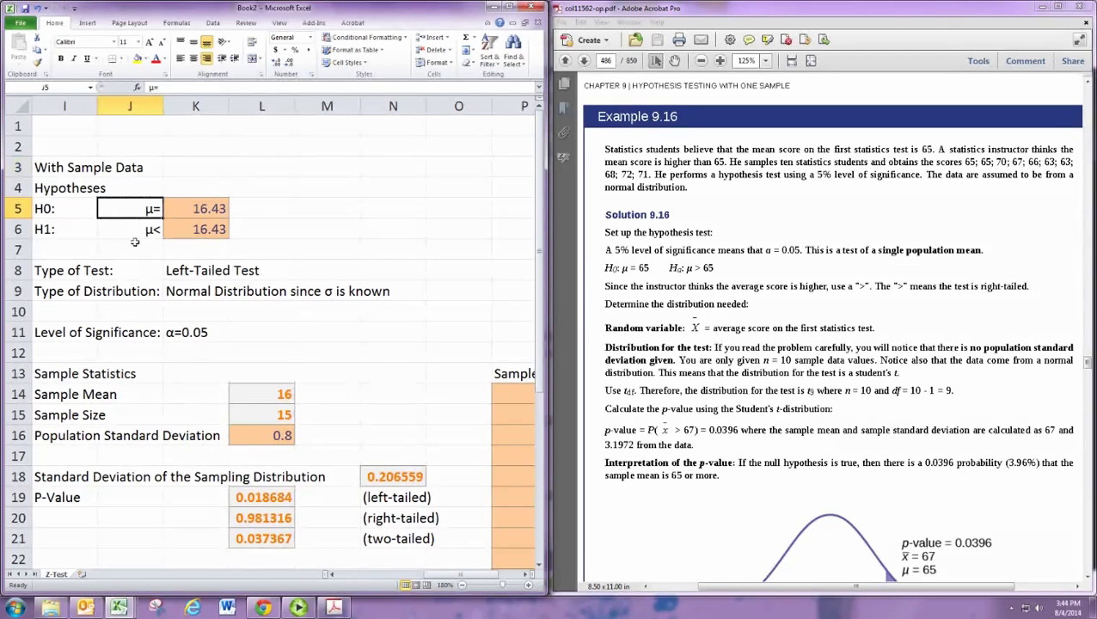
pyautogui.click(135, 227)
pyautogui.click(134, 213)
pyautogui.click(136, 230)
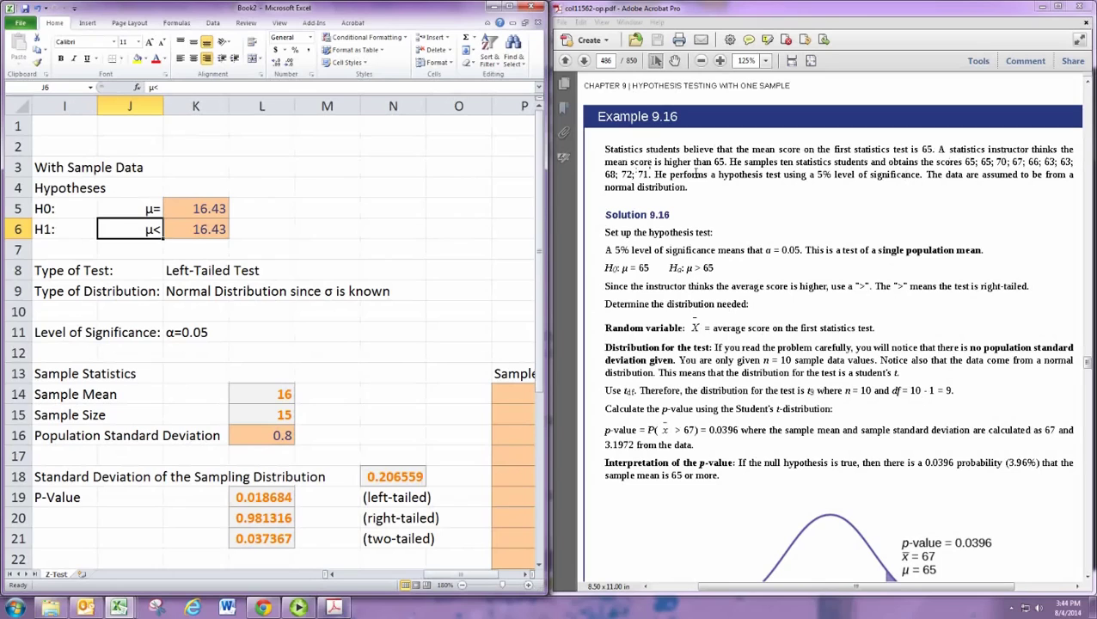
pyautogui.click(729, 172)
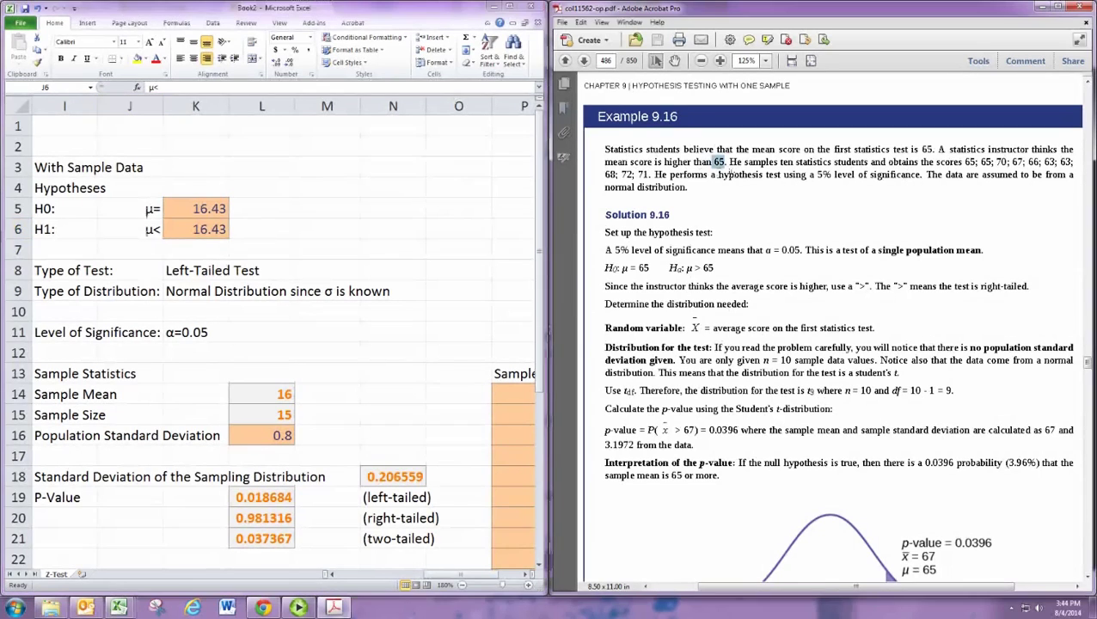
pyautogui.moveTo(727, 163); pyautogui.dragTo(940, 150)
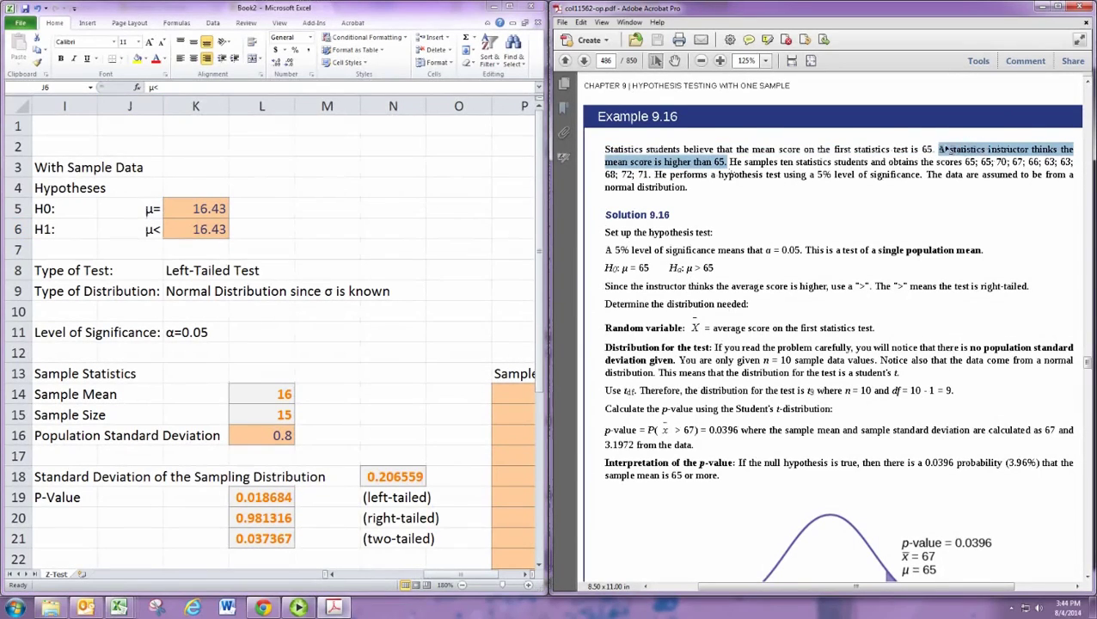
# Change the alternative hypothesis label in J6 from μ< to μ>
pyautogui.click(151, 234)
pyautogui.doubleClick(157, 232)
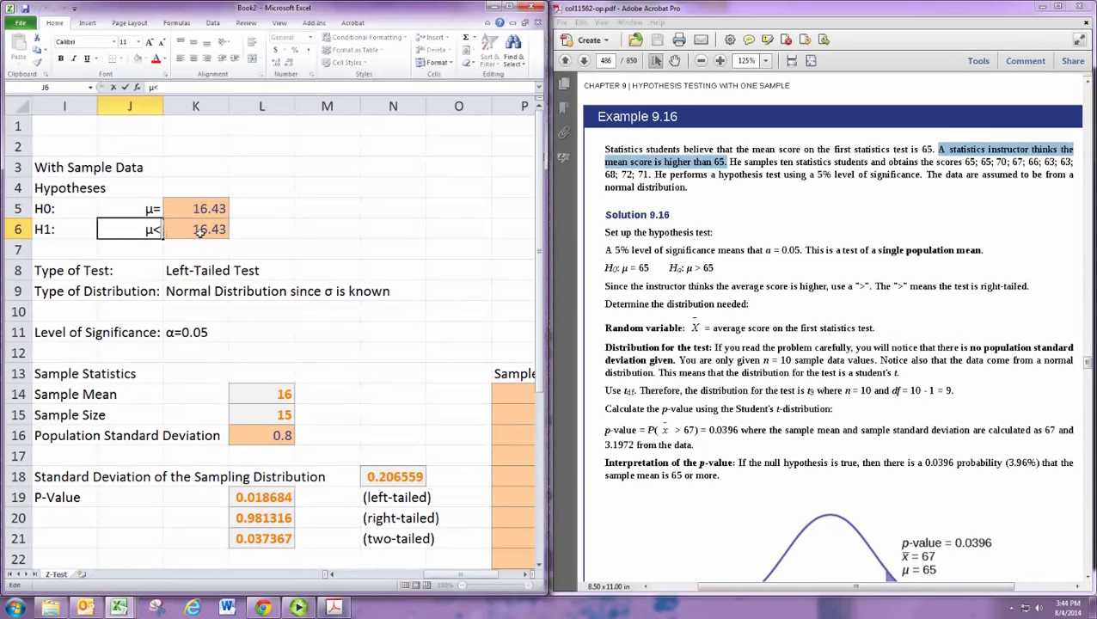
pyautogui.press('BackSpace')
pyautogui.write('>')
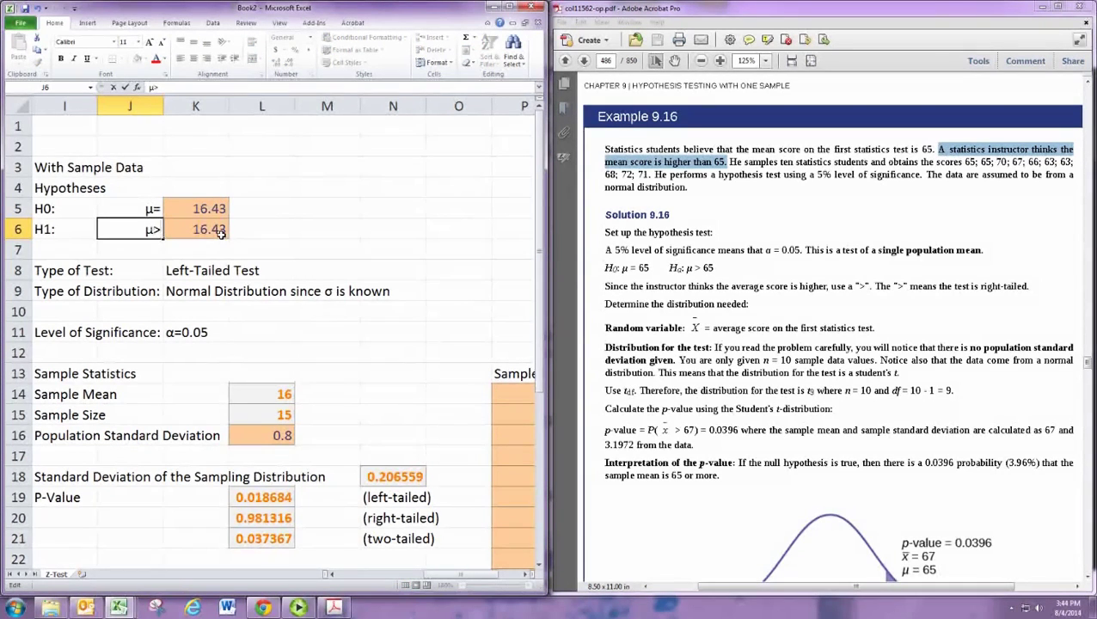
pyautogui.press('Return')
# Enter 65 as both the H1 mean in K6 and the H0 mean in K5
pyautogui.click(221, 232)
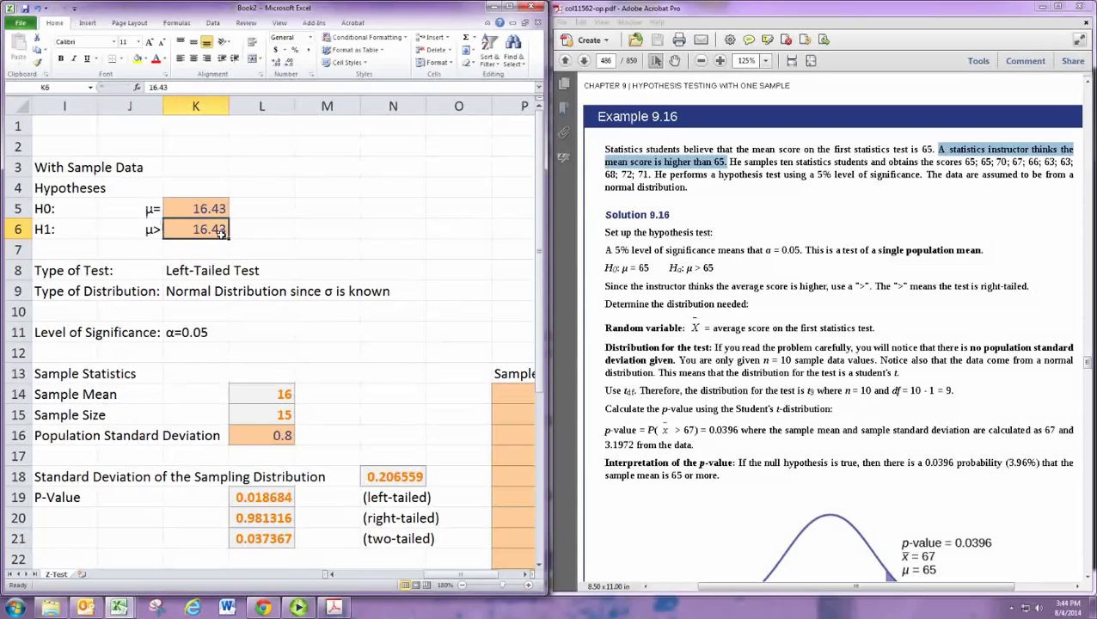
pyautogui.write('65')
pyautogui.press('Return')
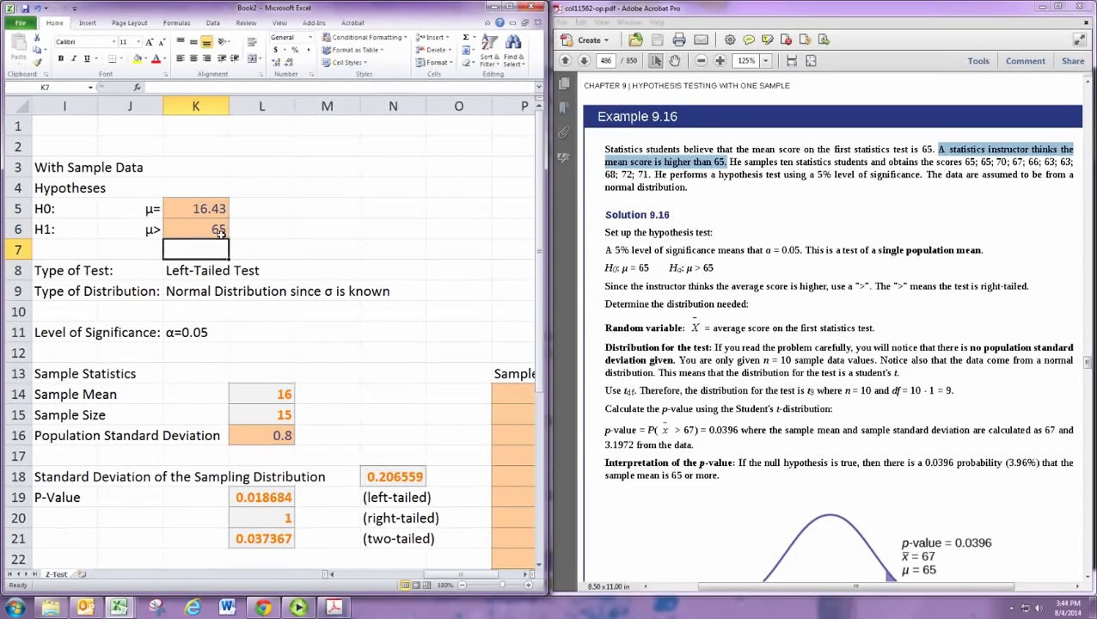
pyautogui.press('Up')
pyautogui.press('Up')
pyautogui.write('65')
pyautogui.press('Return')
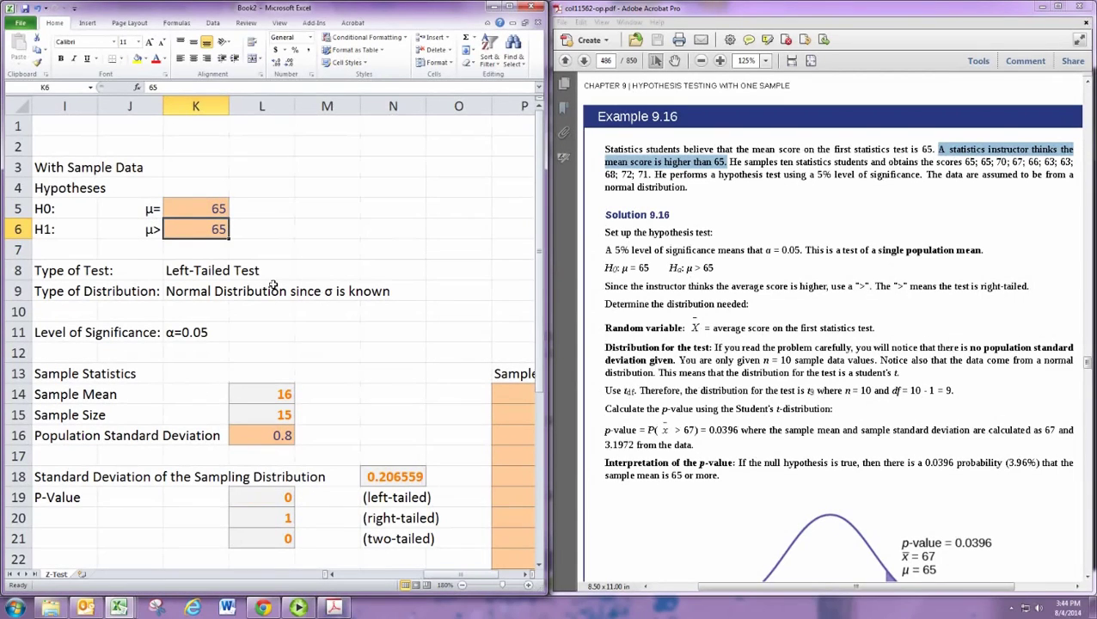
# Change the K8 test type from Left-Tailed Test to Right-Tailed Test
pyautogui.click(193, 275)
pyautogui.doubleClick(155, 87)
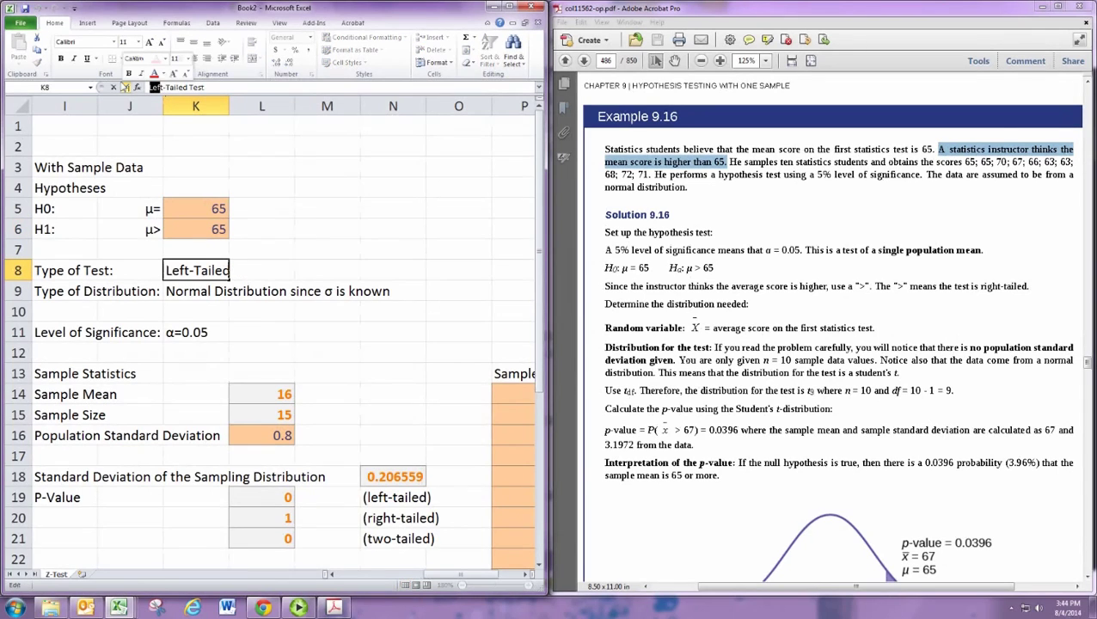
pyautogui.write('Rightt')
pyautogui.press('BackSpace')
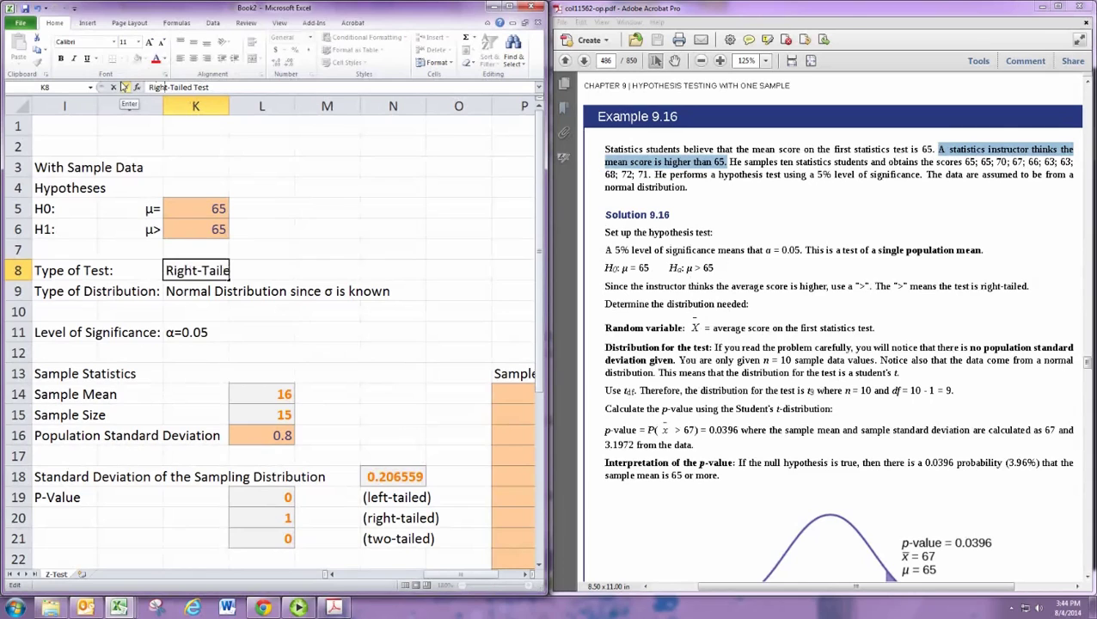
pyautogui.press('Return')
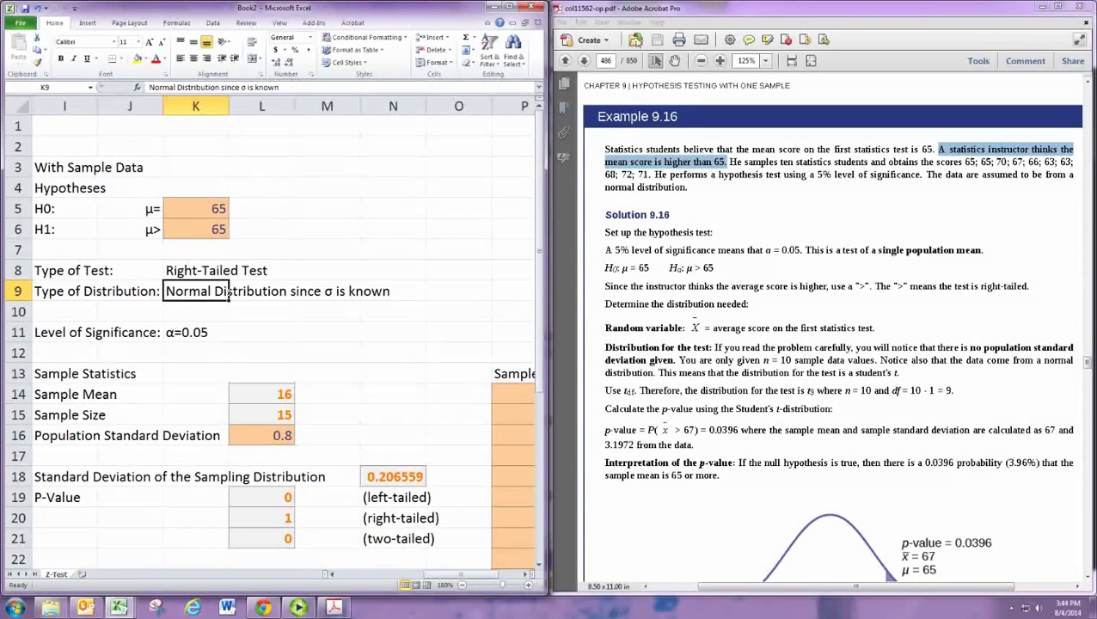
# Make K9 read 't-Distribution since σ is unknown', checking the textbook's normality statement
pyautogui.click(757, 197)
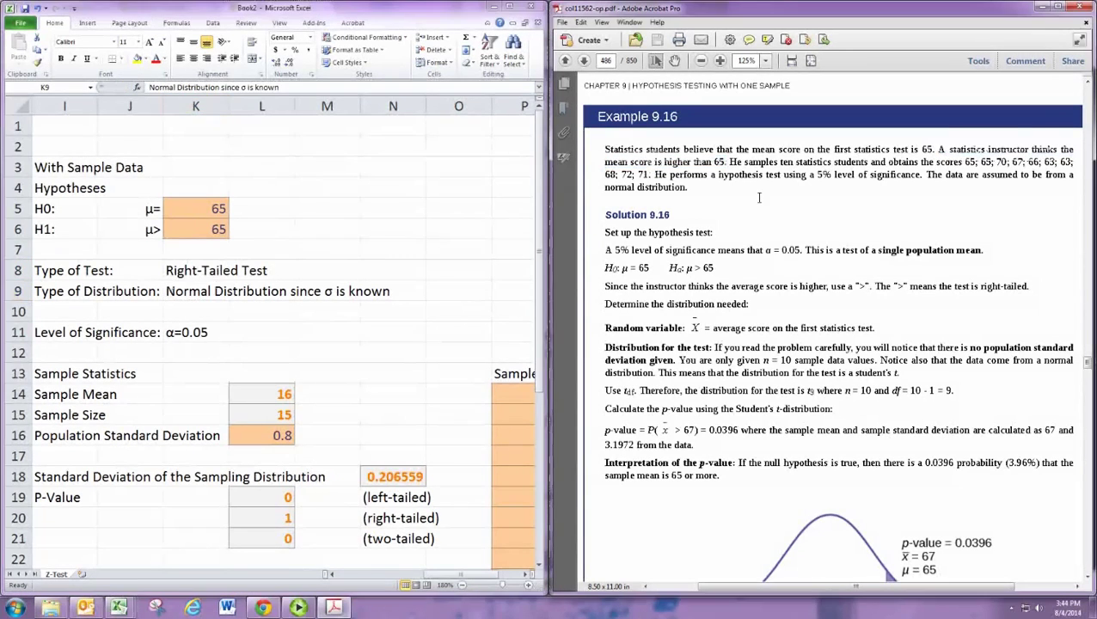
pyautogui.click(201, 295)
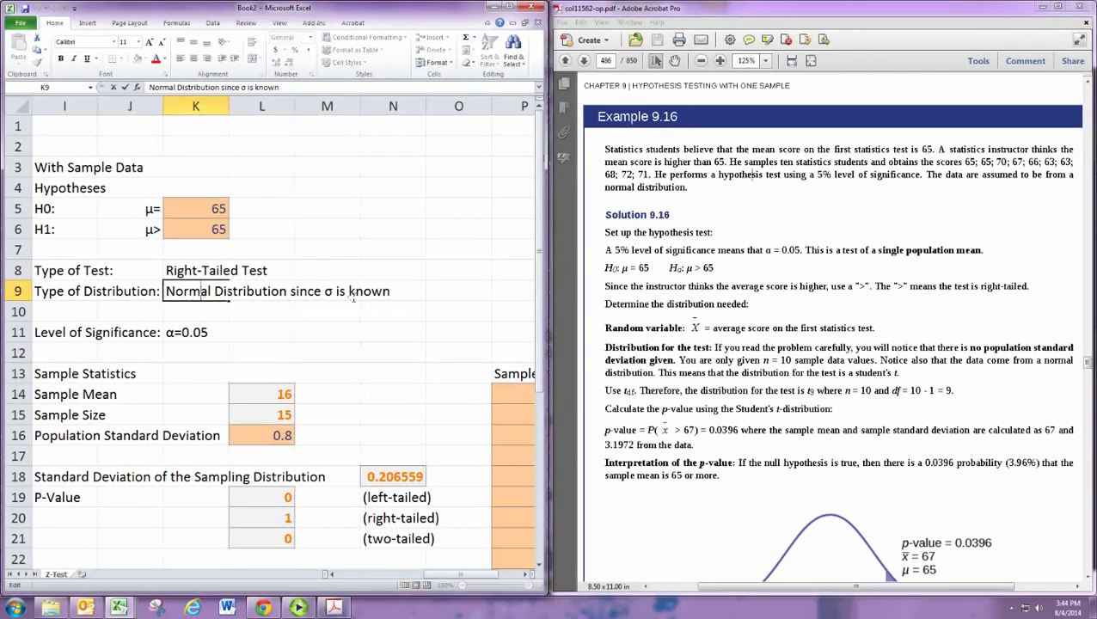
pyautogui.write('un')
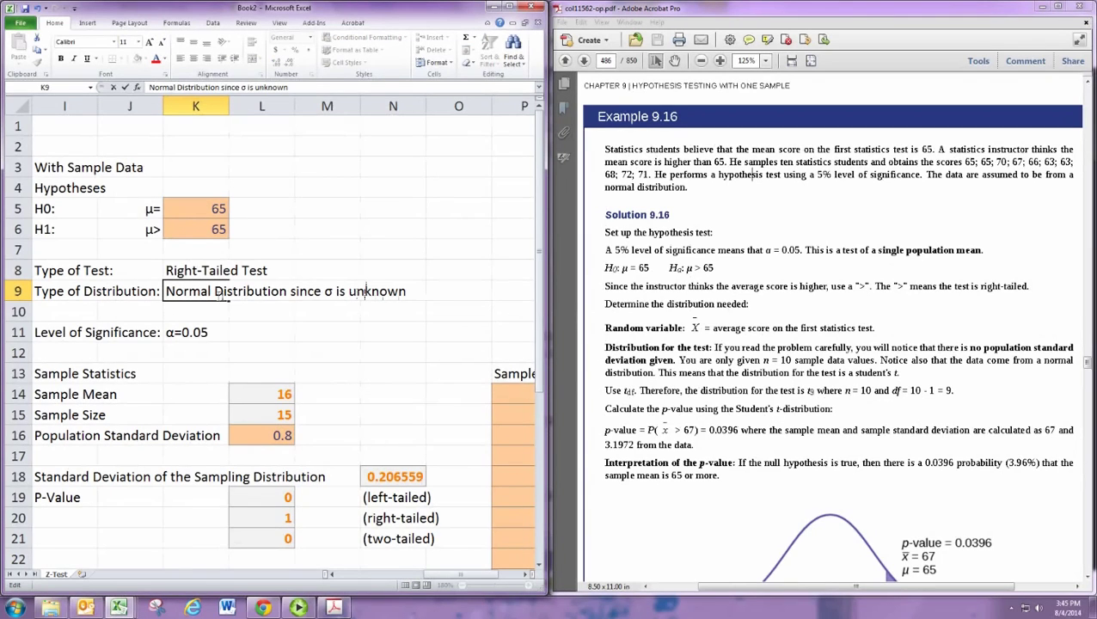
pyautogui.moveTo(215, 292); pyautogui.dragTo(165, 292)
pyautogui.write('t-')
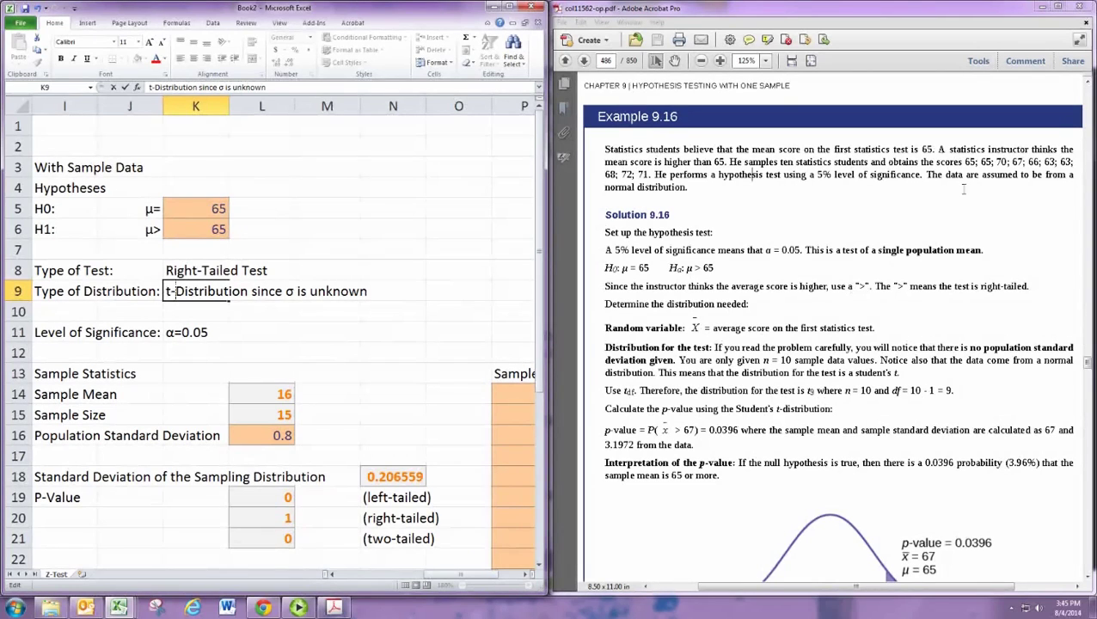
pyautogui.moveTo(926, 174); pyautogui.dragTo(697, 200)
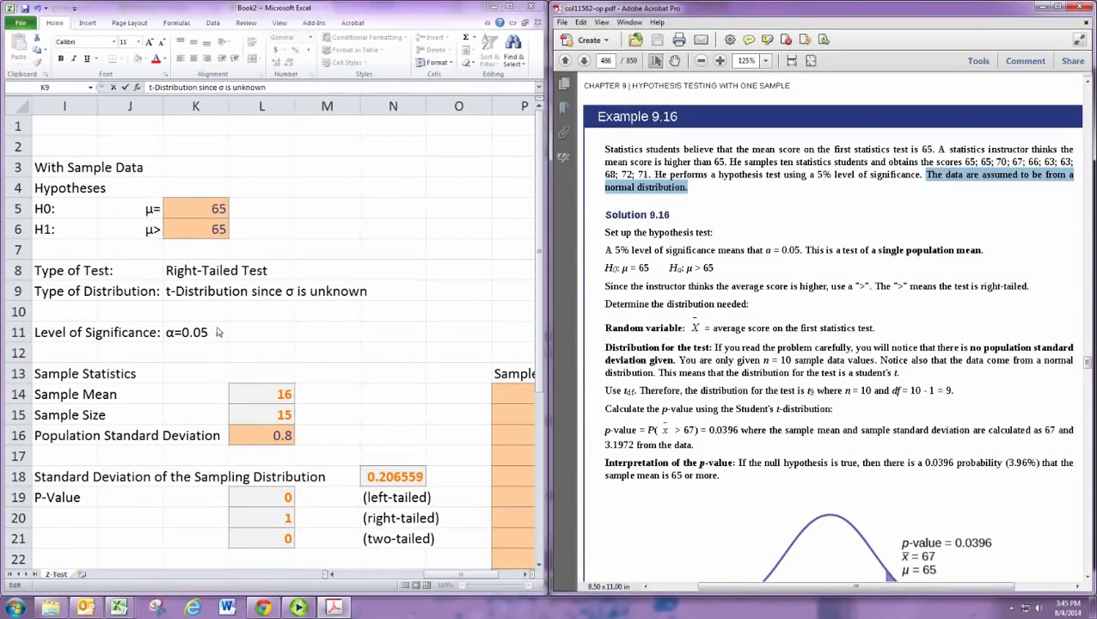
pyautogui.press('Return')
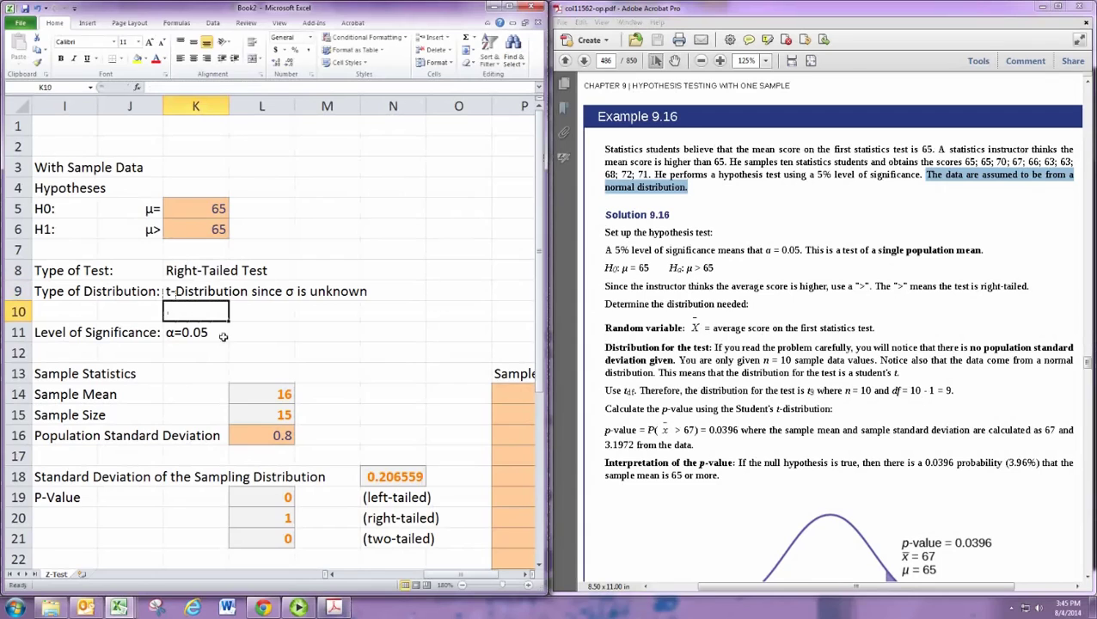
# Confirm α=0.05 matches the textbook's 5% significance level
pyautogui.click(223, 336)
pyautogui.click(834, 212)
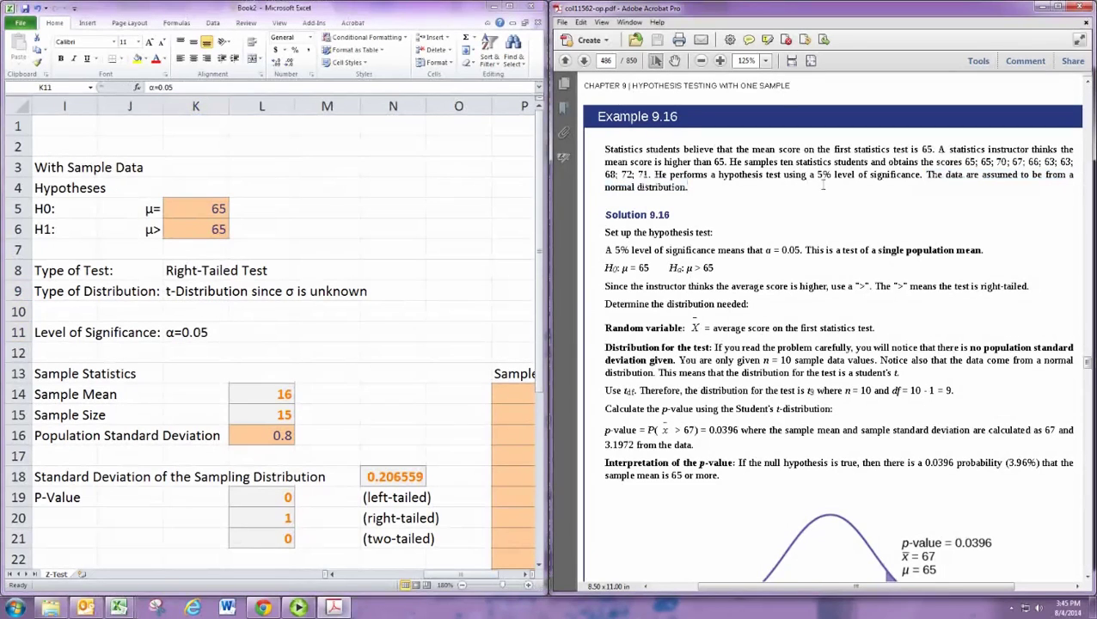
pyautogui.moveTo(816, 176); pyautogui.dragTo(834, 177)
pyautogui.click(787, 296)
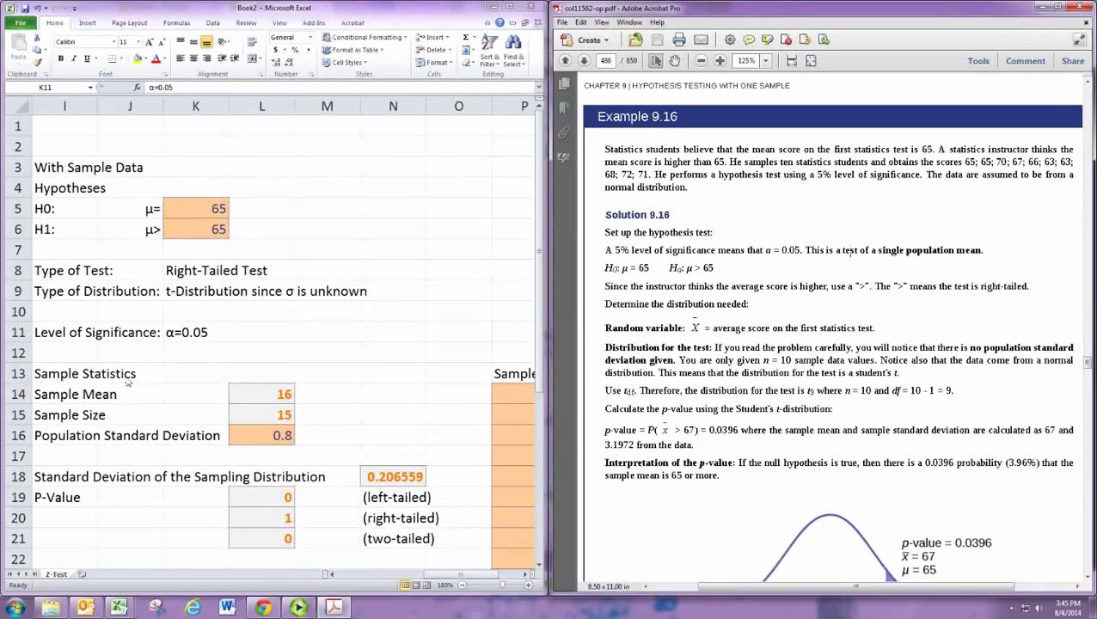
# Replace 'Population' with 'Sample' in the row 16 standard deviation label, keeping 0.8
pyautogui.hotkey('alt', 'Tab')
pyautogui.scroll(-2, 127, 384)
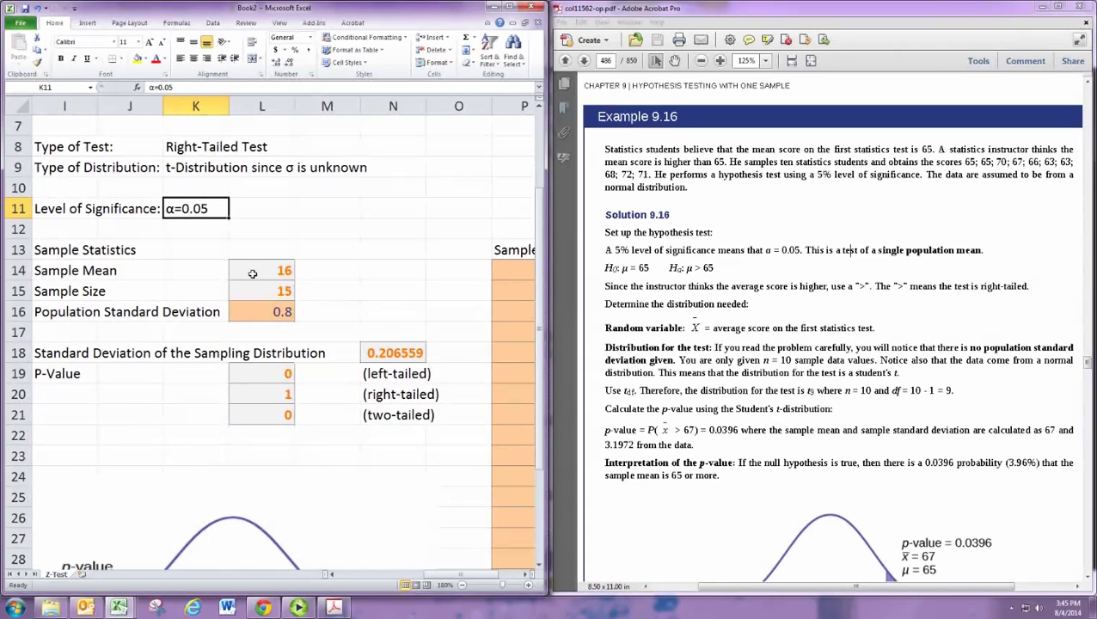
pyautogui.click(50, 318)
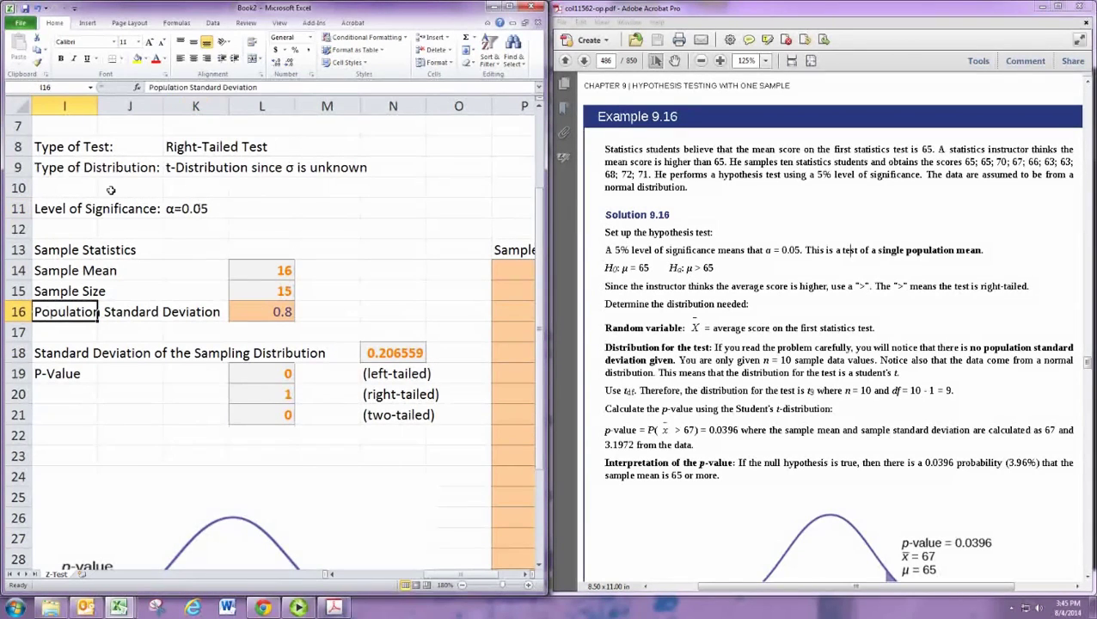
pyautogui.moveTo(188, 88); pyautogui.dragTo(149, 88)
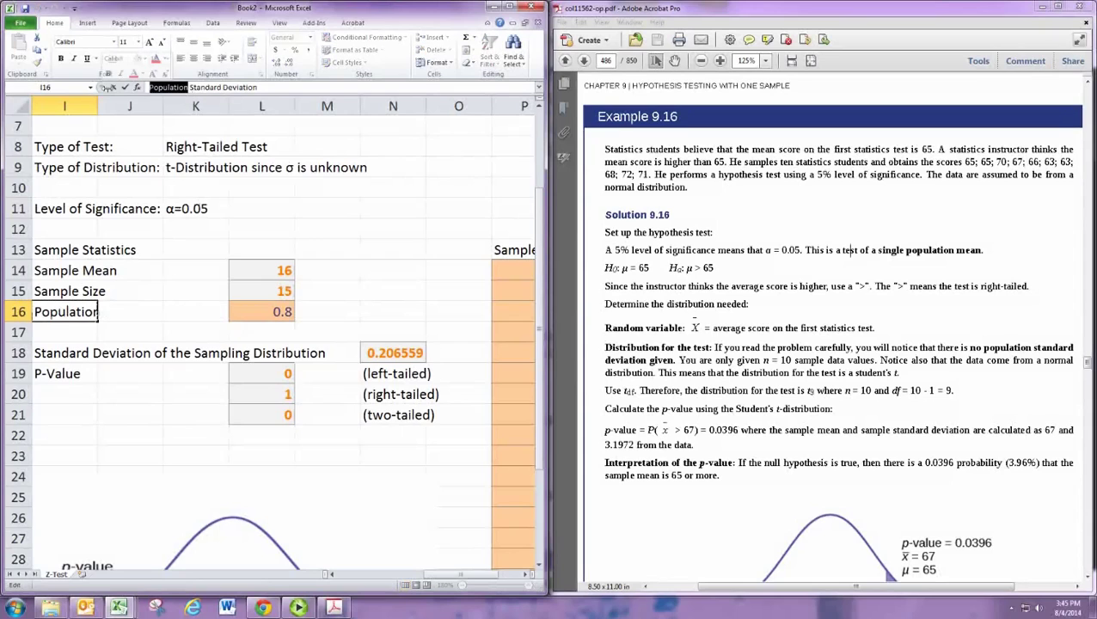
pyautogui.write('Sample')
pyautogui.press('Return')
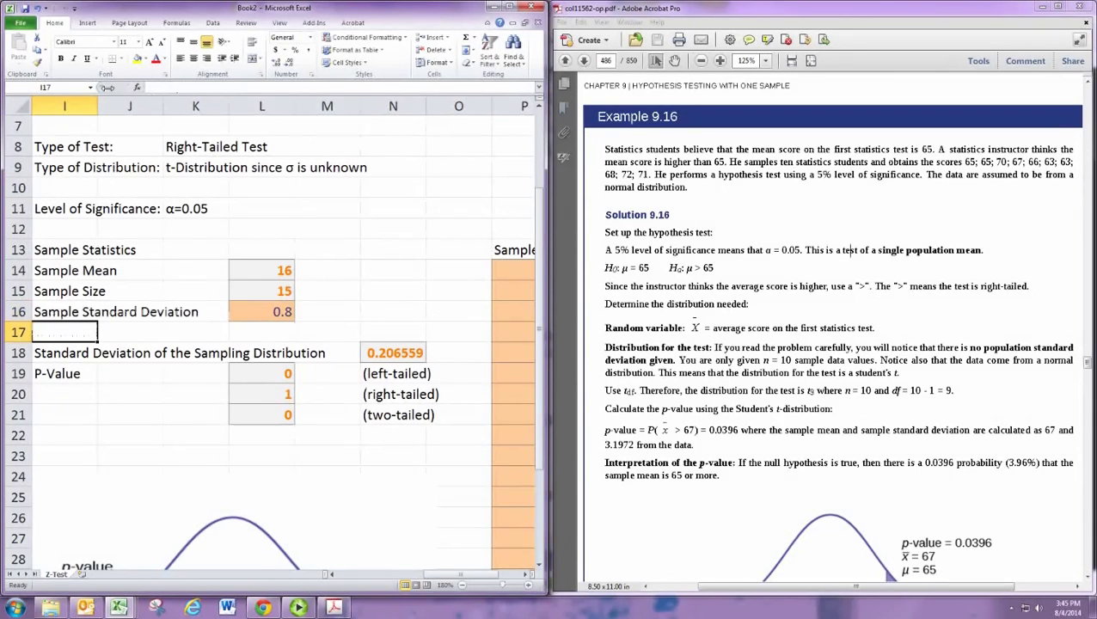
pyautogui.click(275, 313)
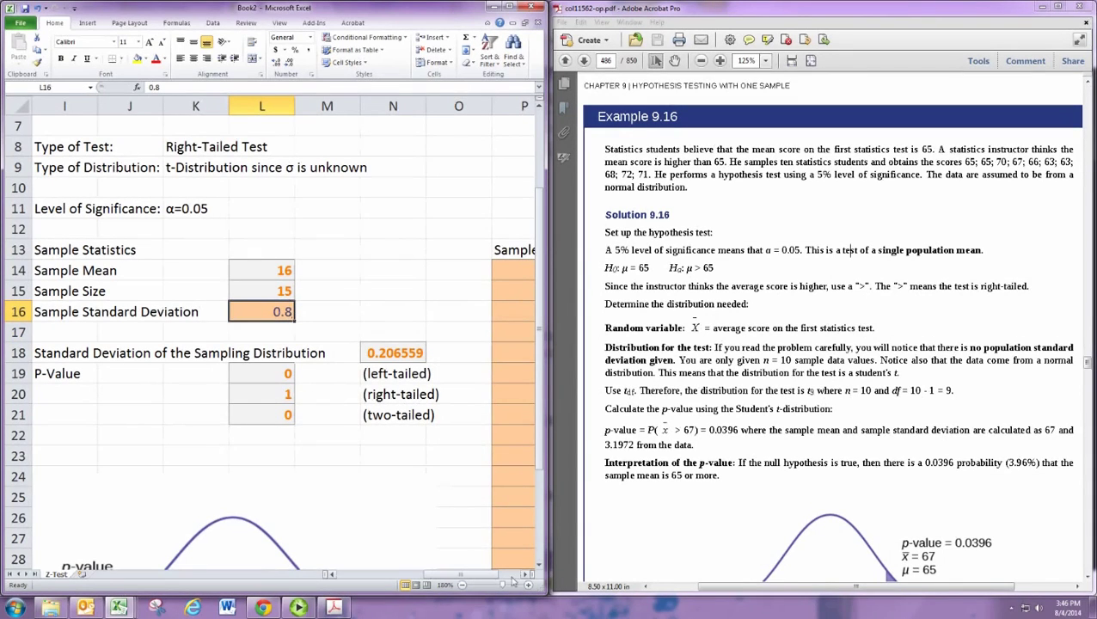
# Widen the window and enter scores 65, 65, 70, 67, 66, 63, 63, 68, 72, 71 from P14 down
pyautogui.moveTo(515, 574); pyautogui.dragTo(435, 576)
pyautogui.moveTo(543, 541); pyautogui.dragTo(593, 540)
pyautogui.click(537, 272)
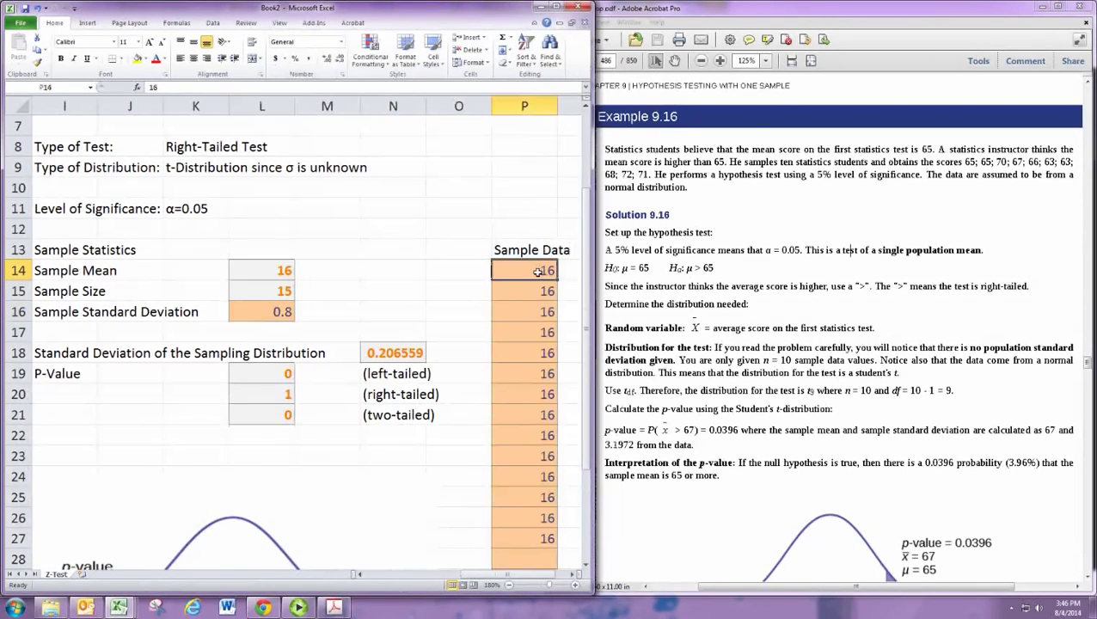
pyautogui.write('65')
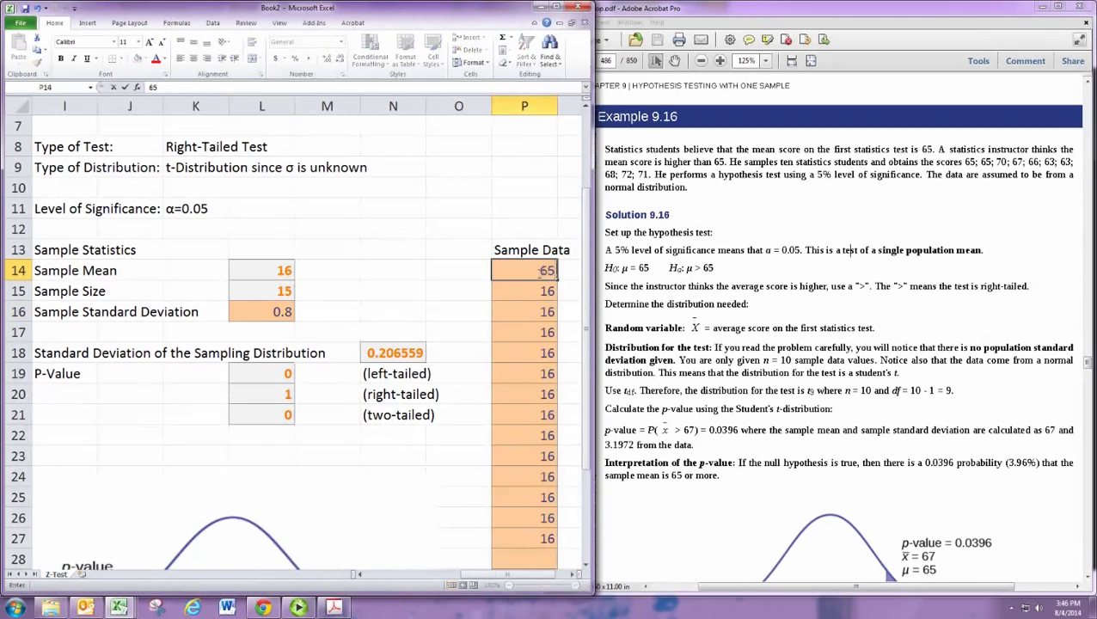
pyautogui.press('Return')
pyautogui.write('65')
pyautogui.press('Return')
pyautogui.write('70')
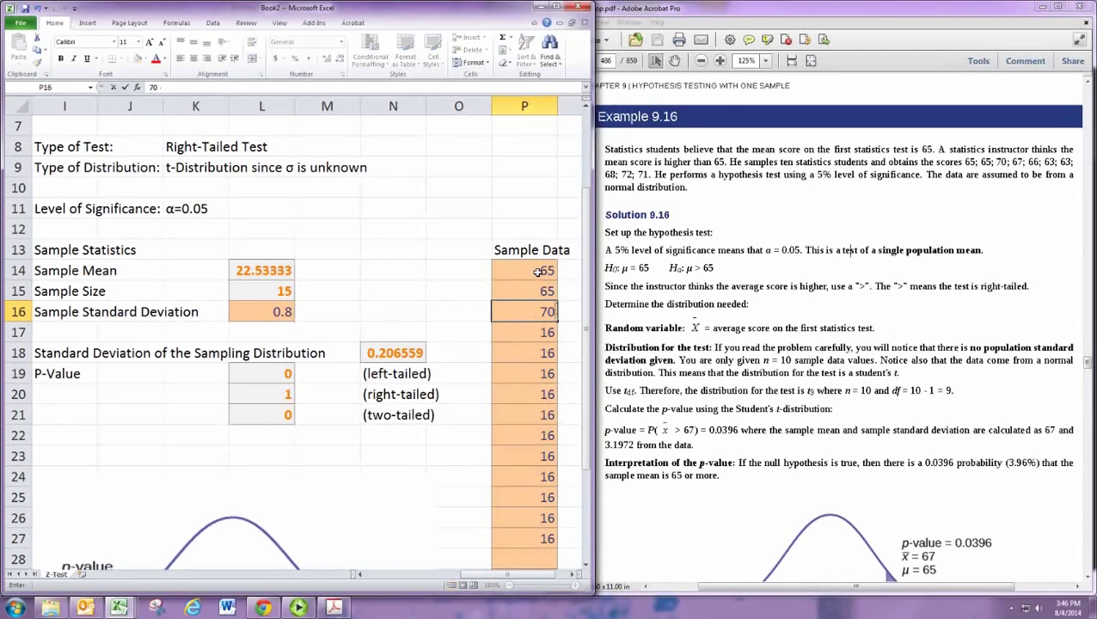
pyautogui.press('Return')
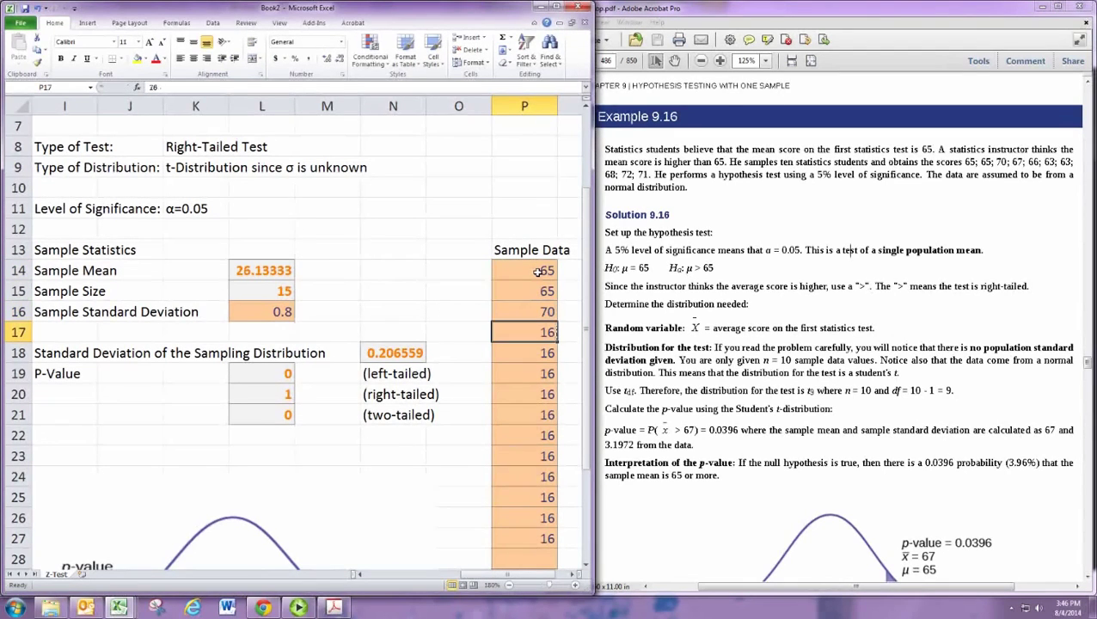
pyautogui.write('67')
pyautogui.press('Return')
pyautogui.write('66')
pyautogui.press('Return')
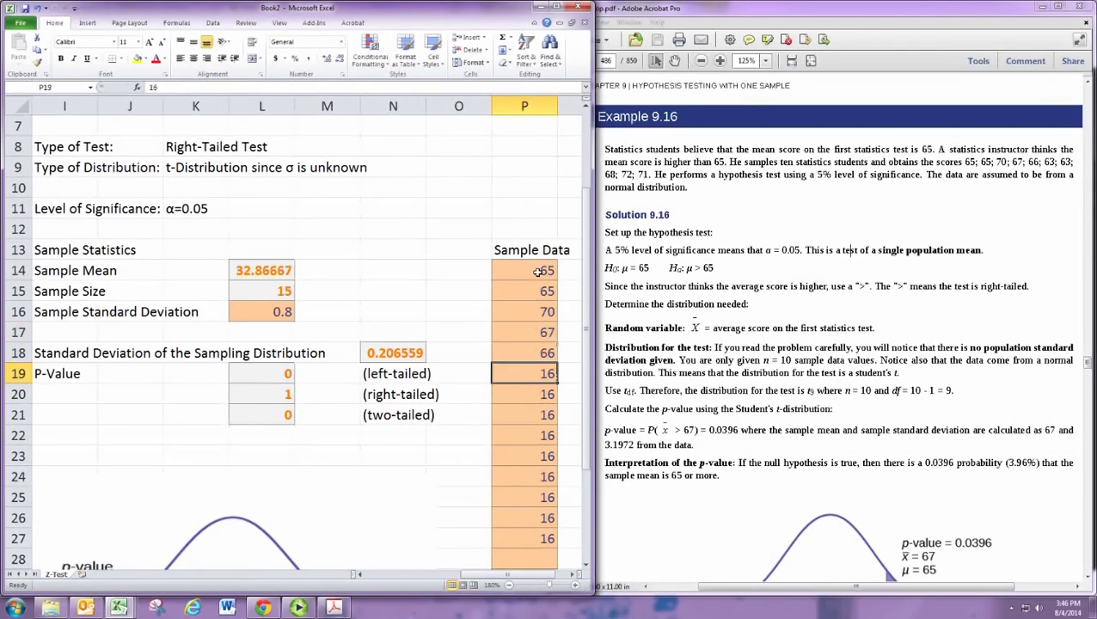
pyautogui.write('63')
pyautogui.press('Return')
pyautogui.write('63')
pyautogui.press('Return')
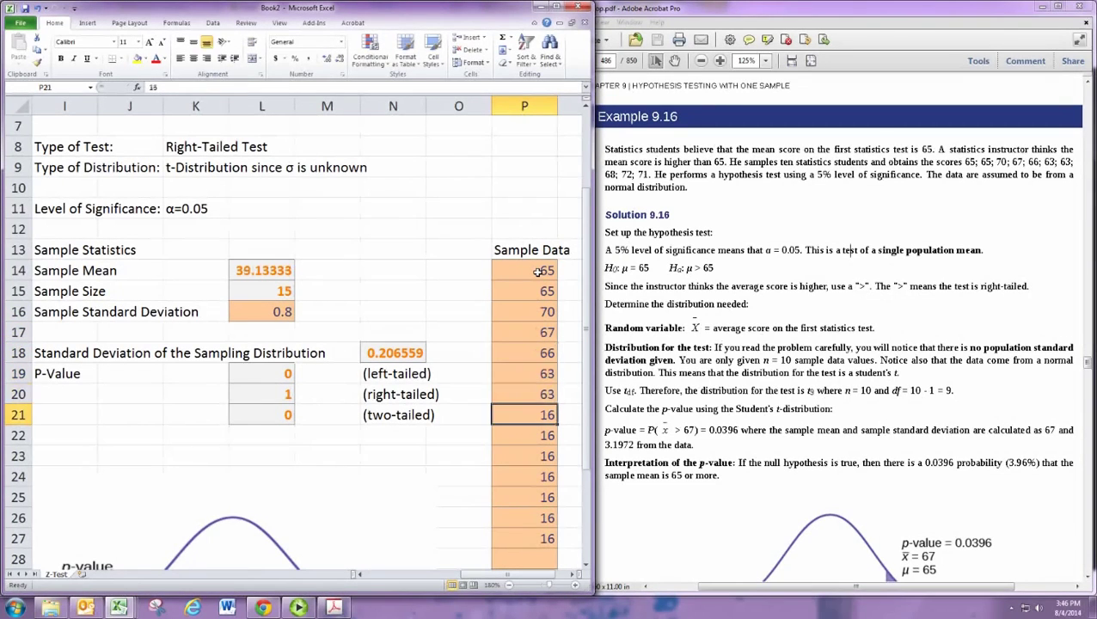
pyautogui.write('68')
pyautogui.press('Return')
pyautogui.write('72')
pyautogui.press('Return')
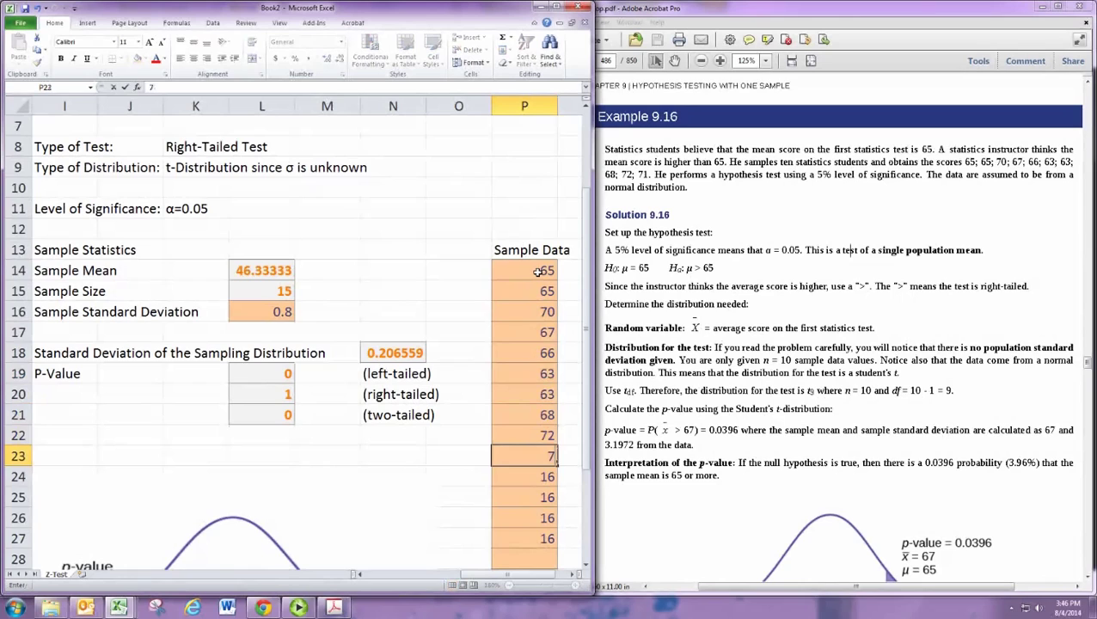
pyautogui.write('71')
pyautogui.press('Return')
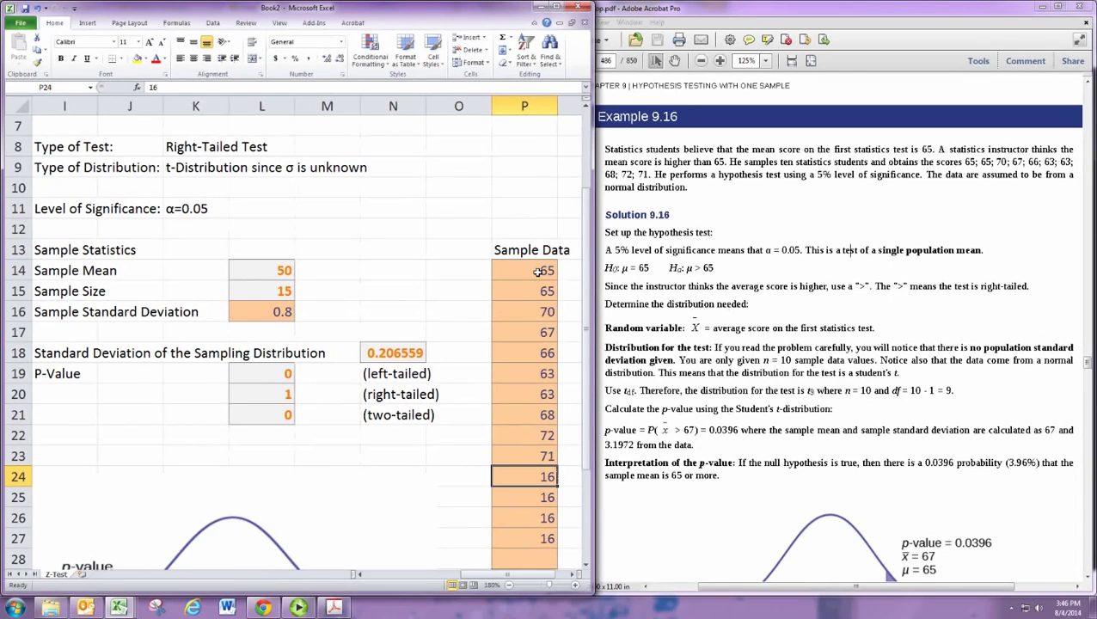
# Delete the leftover 16 values below the new scores and return to L16
pyautogui.press('Delete')
pyautogui.press('Down')
pyautogui.press('Delete')
pyautogui.press('Down')
pyautogui.press('Delete')
pyautogui.press('Down')
pyautogui.press('Delete')
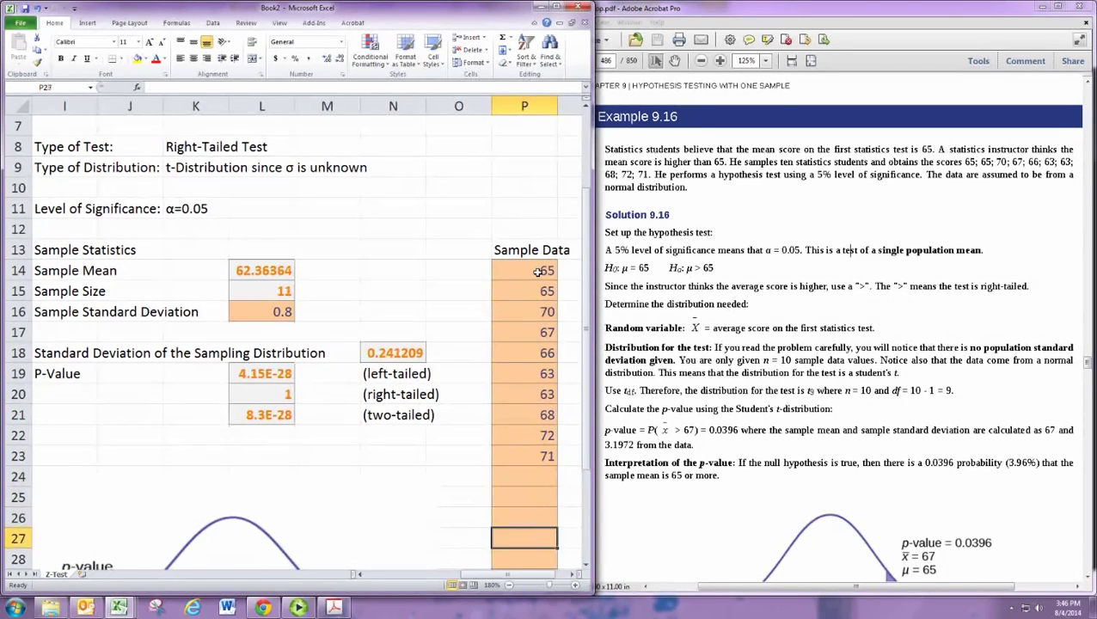
pyautogui.press('Up')
pyautogui.press('Up')
pyautogui.press('Up')
pyautogui.press('Up')
pyautogui.press('Up')
pyautogui.press('Up')
pyautogui.press('Up')
pyautogui.press('Up')
pyautogui.press('Up')
pyautogui.press('Up')
pyautogui.press('Up')
pyautogui.press('Left')
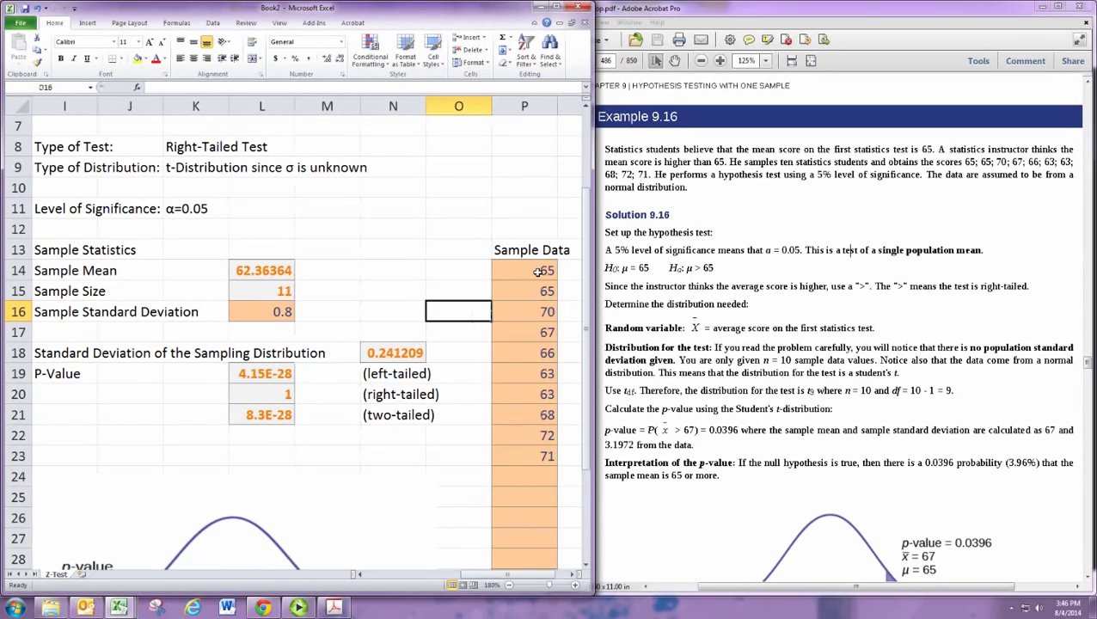
pyautogui.press('Left')
pyautogui.press('Left')
pyautogui.press('Left')
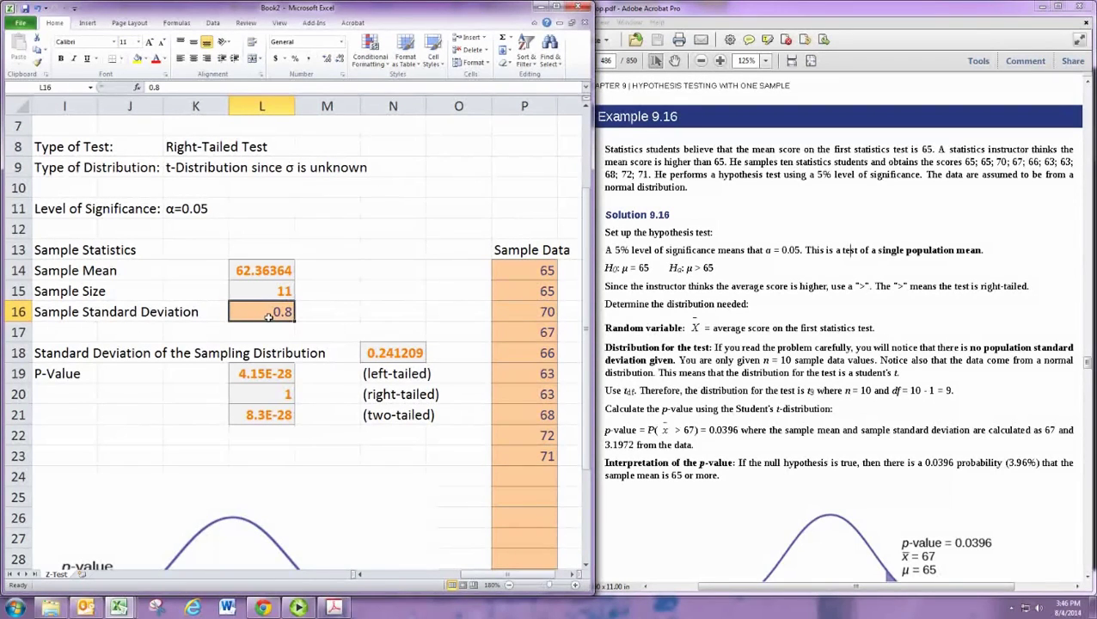
# Enter =STDEV(P14:P80) in L16, giving a sample standard deviation of 15.67337
pyautogui.write('=')
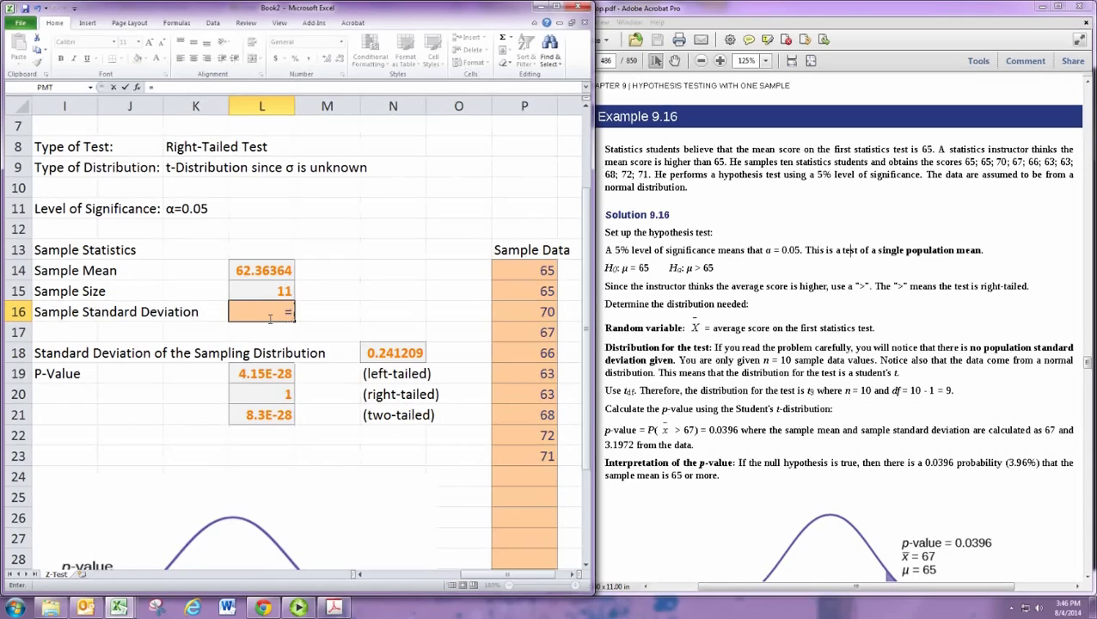
pyautogui.write('std')
pyautogui.press('Tab')
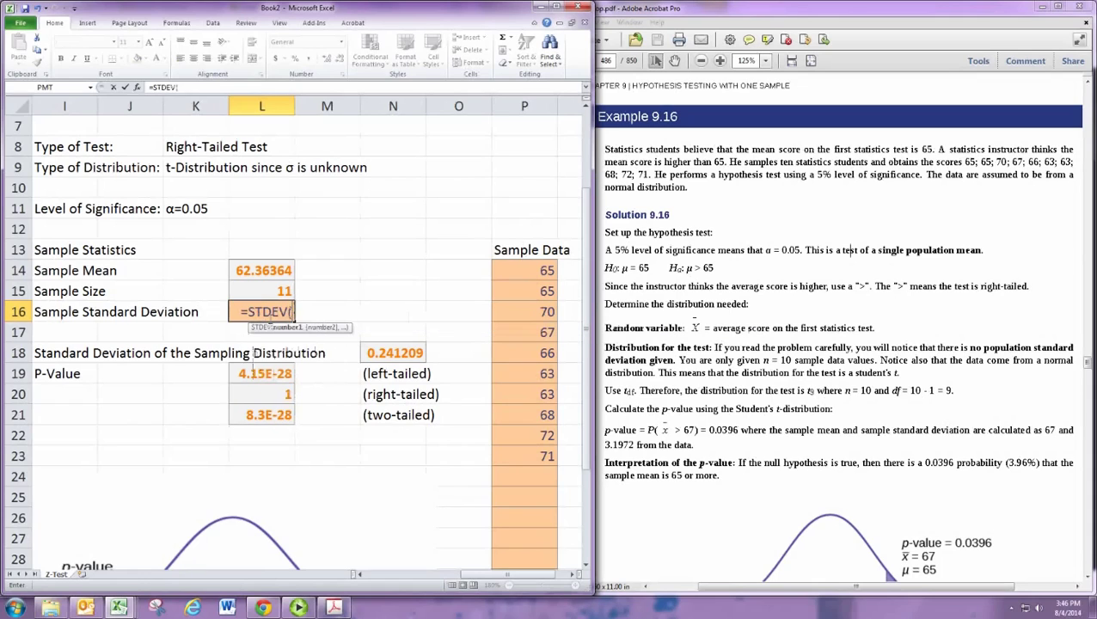
pyautogui.click(547, 272)
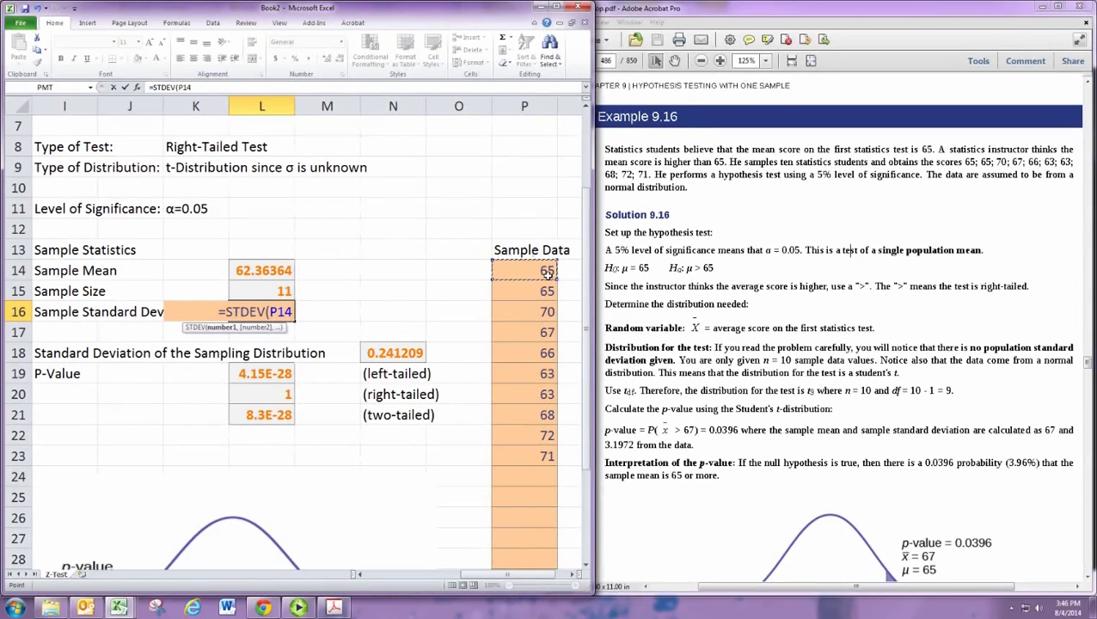
pyautogui.moveTo(548, 274); pyautogui.dragTo(548, 275)
pyautogui.scroll(-20, 548, 274)
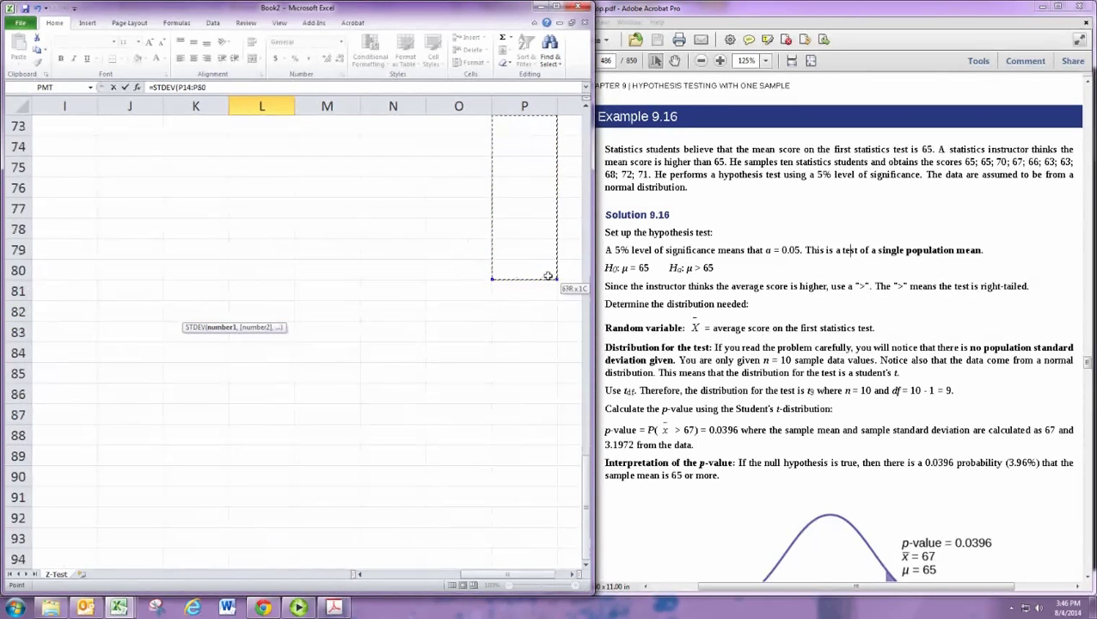
pyautogui.write(')')
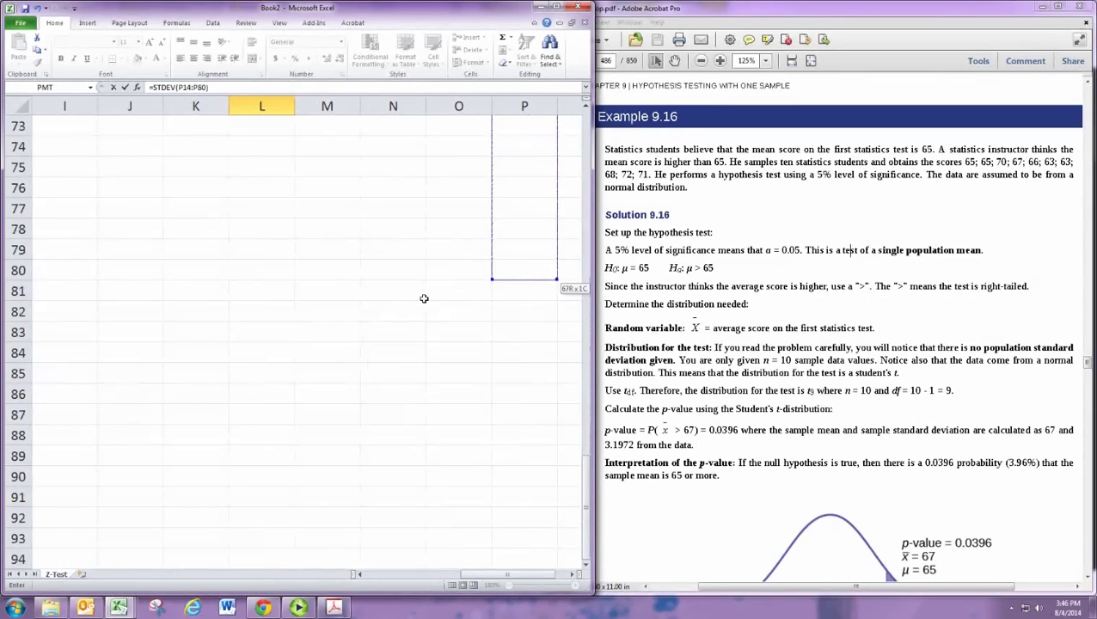
pyautogui.click(424, 298)
pyautogui.scroll(20, 424, 299)
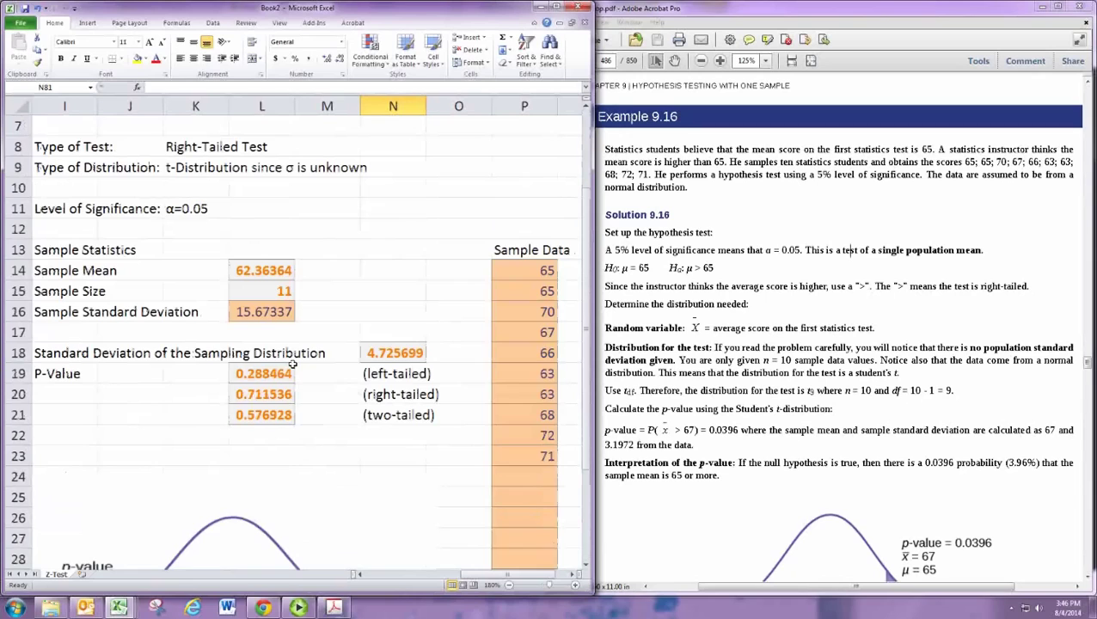
pyautogui.doubleClick(272, 313)
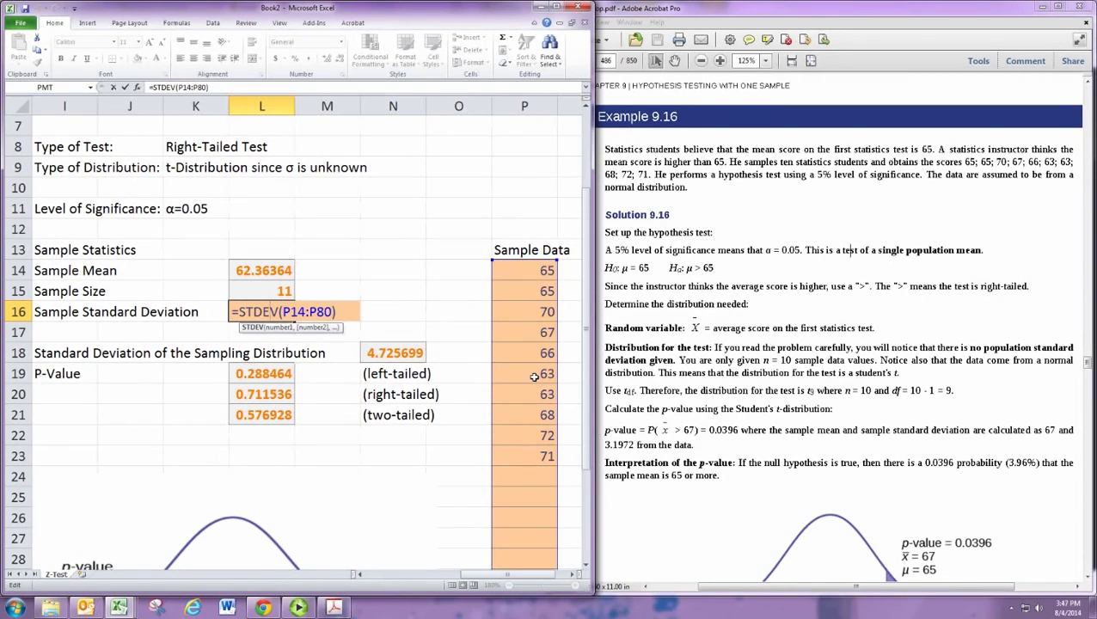
pyautogui.press('Return')
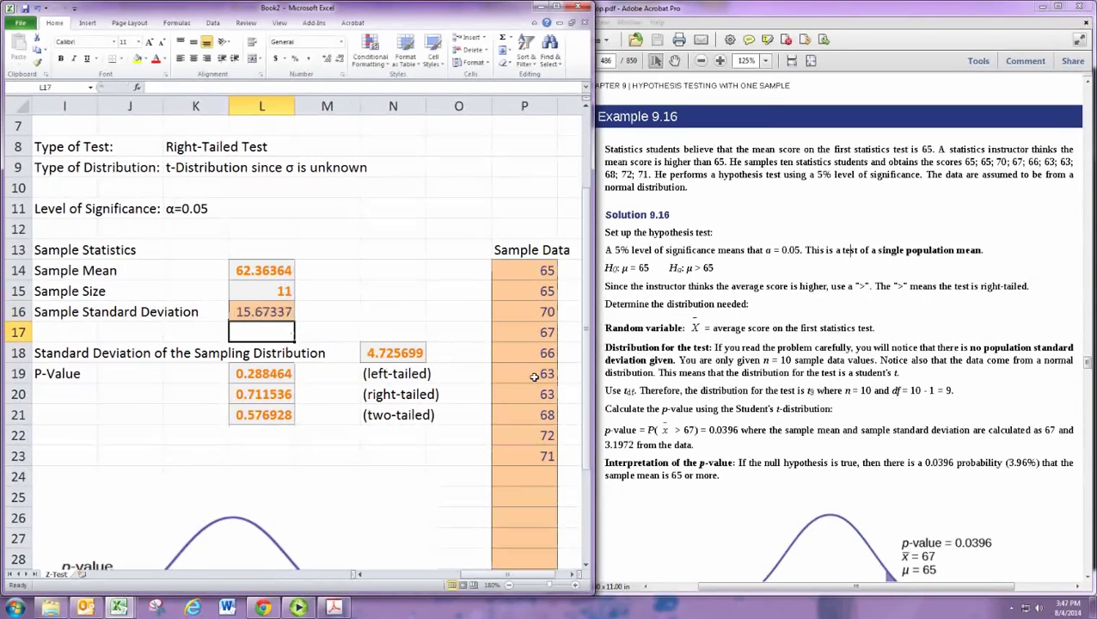
# Apply the Calculation cell style to the L16 standard deviation result
pyautogui.click(266, 313)
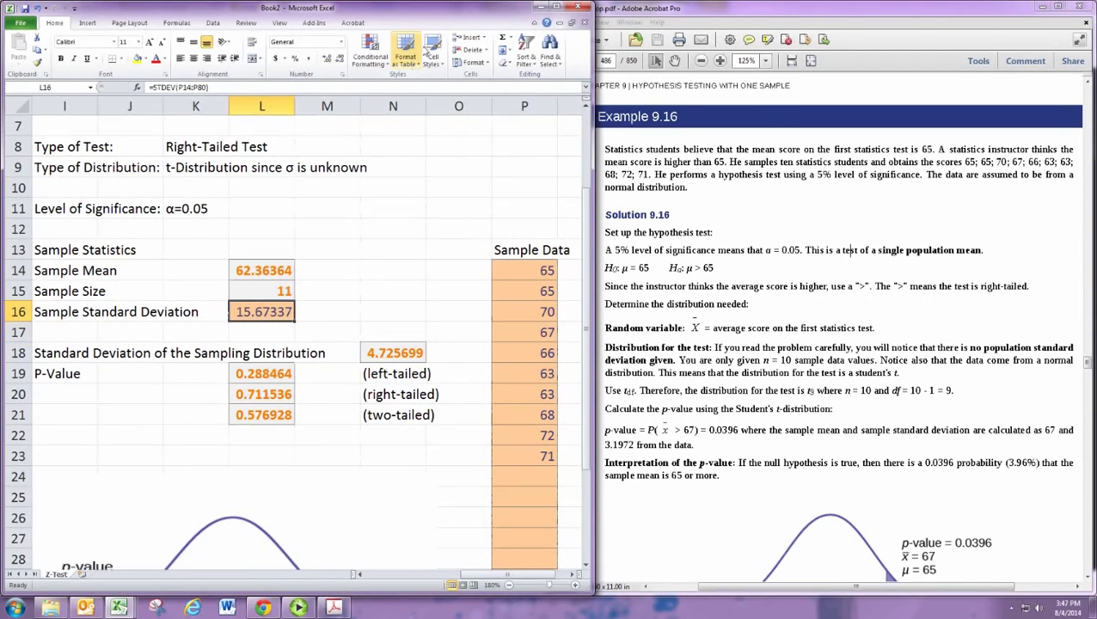
pyautogui.click(432, 55)
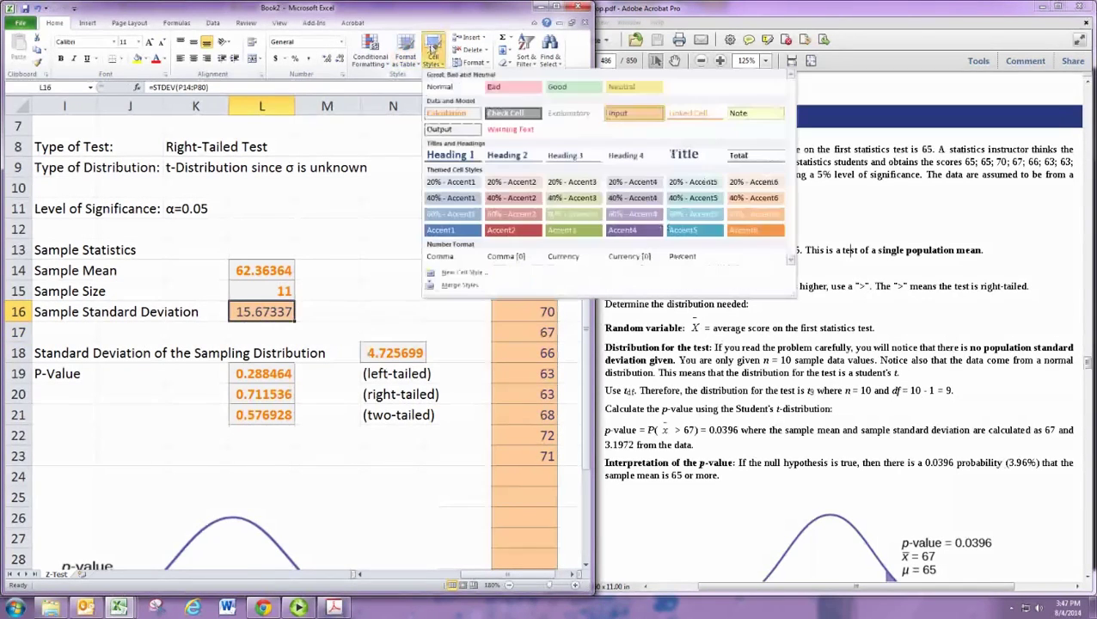
pyautogui.click(441, 112)
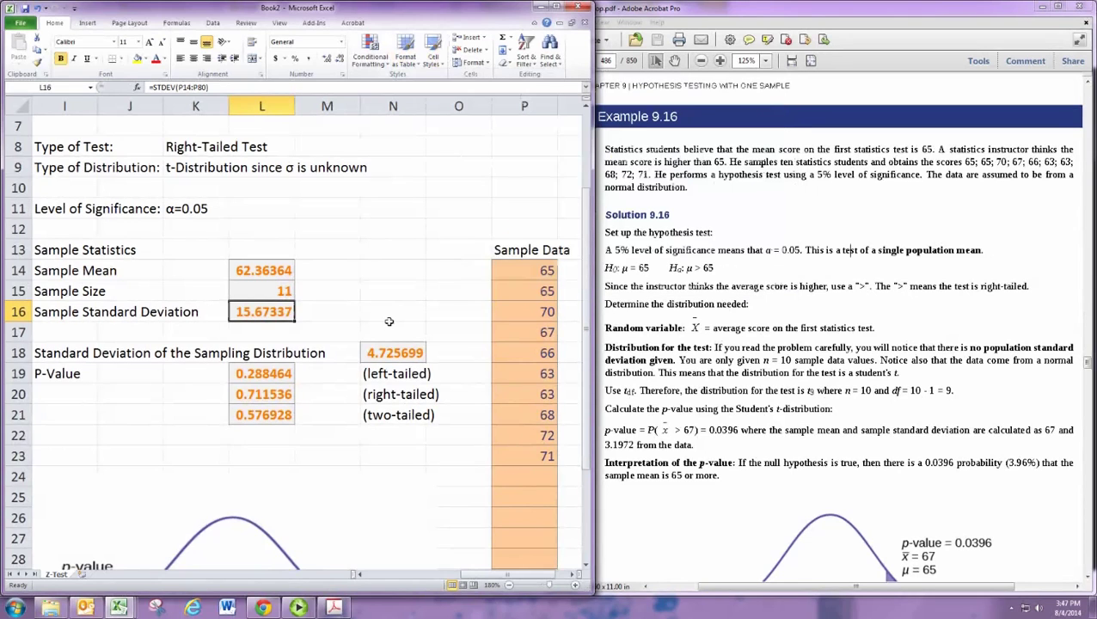
pyautogui.click(389, 314)
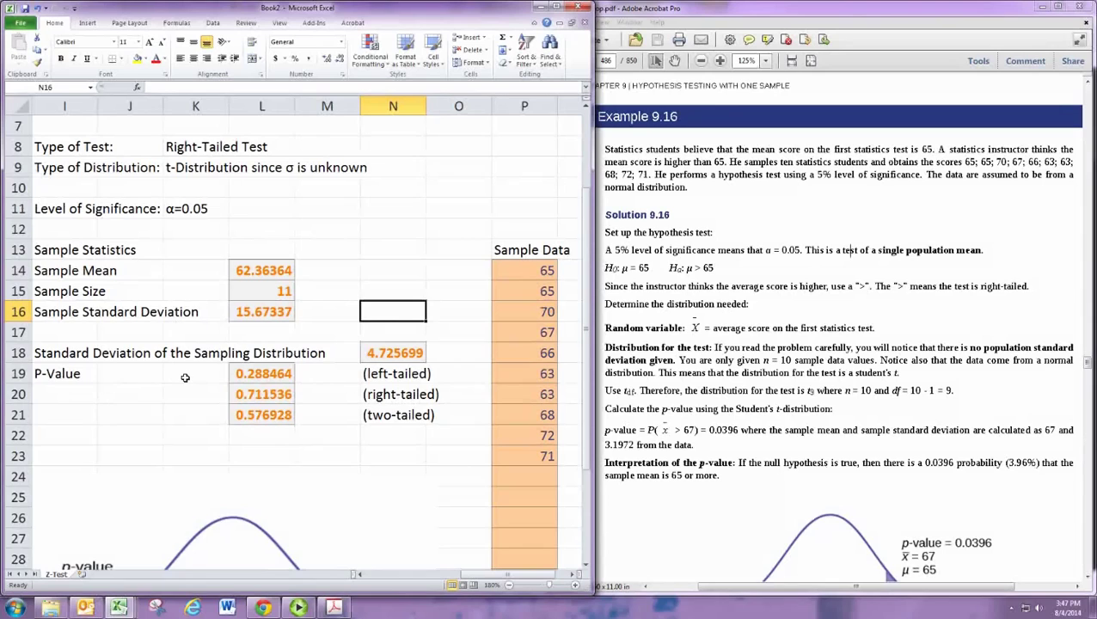
# Change L19's NORMDIST formula to TDIST for the left-tailed p-value
pyautogui.click(284, 380)
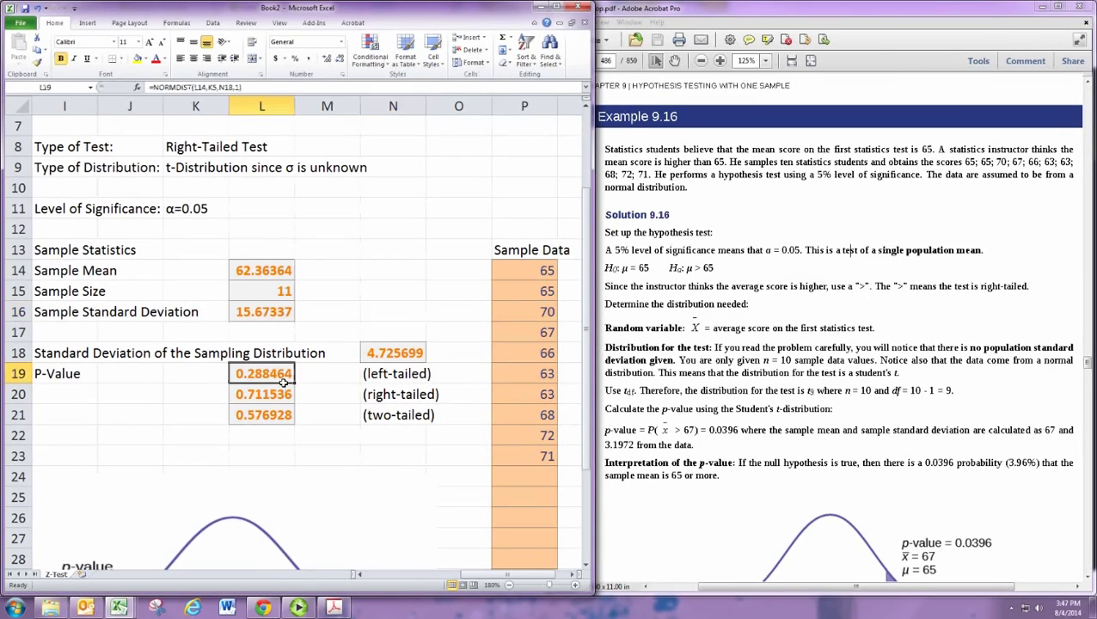
pyautogui.doubleClick(283, 380)
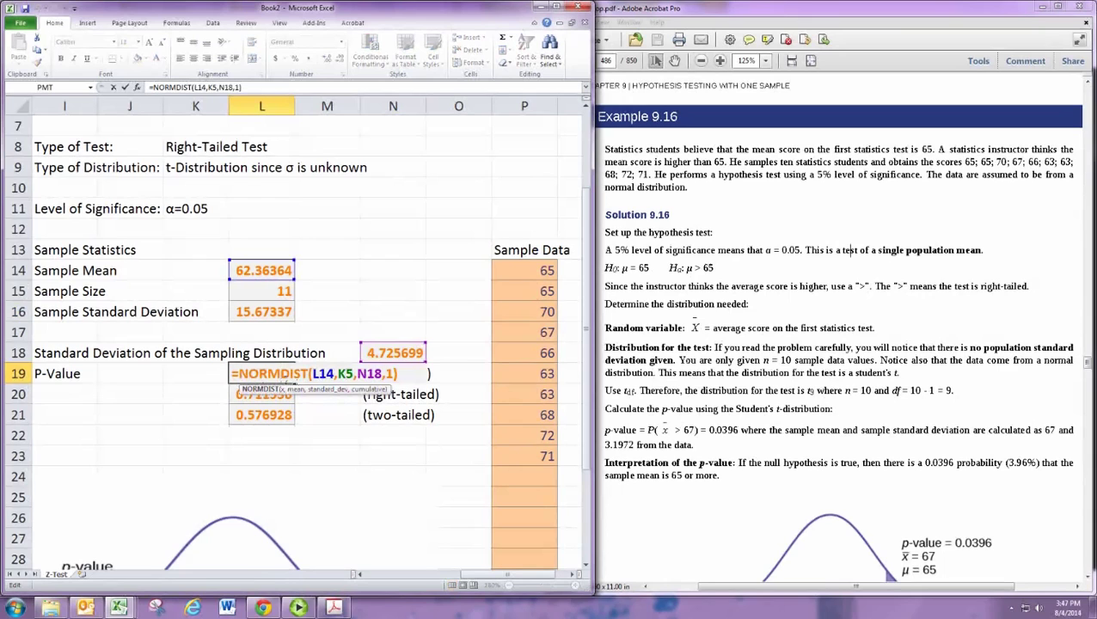
pyautogui.moveTo(282, 377); pyautogui.dragTo(248, 378)
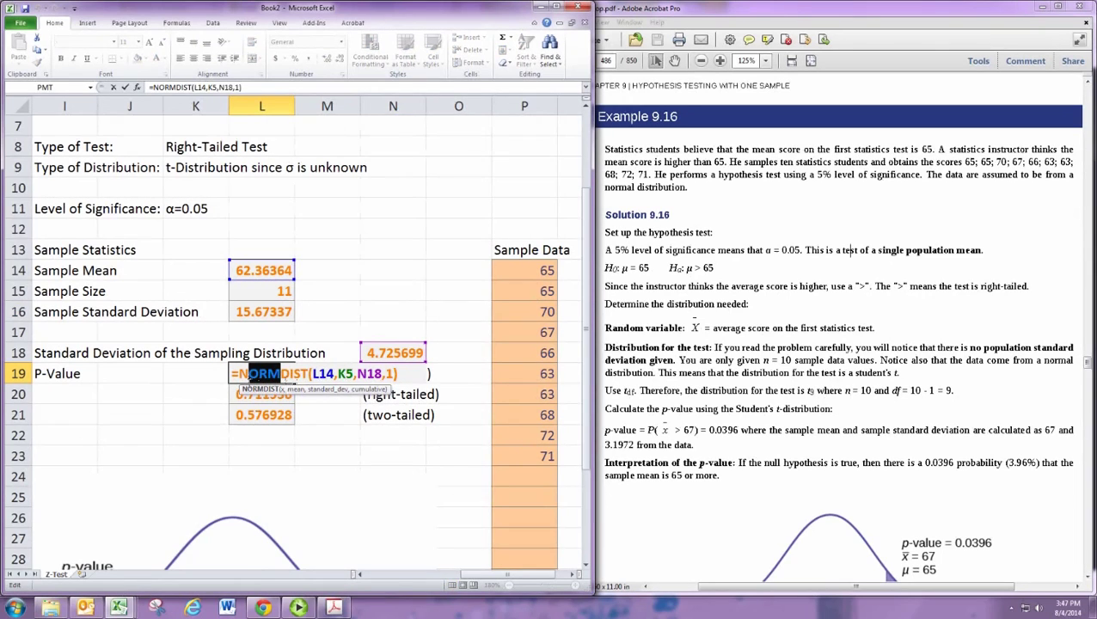
pyautogui.press('BackSpace')
pyautogui.press('BackSpace')
pyautogui.write('T')
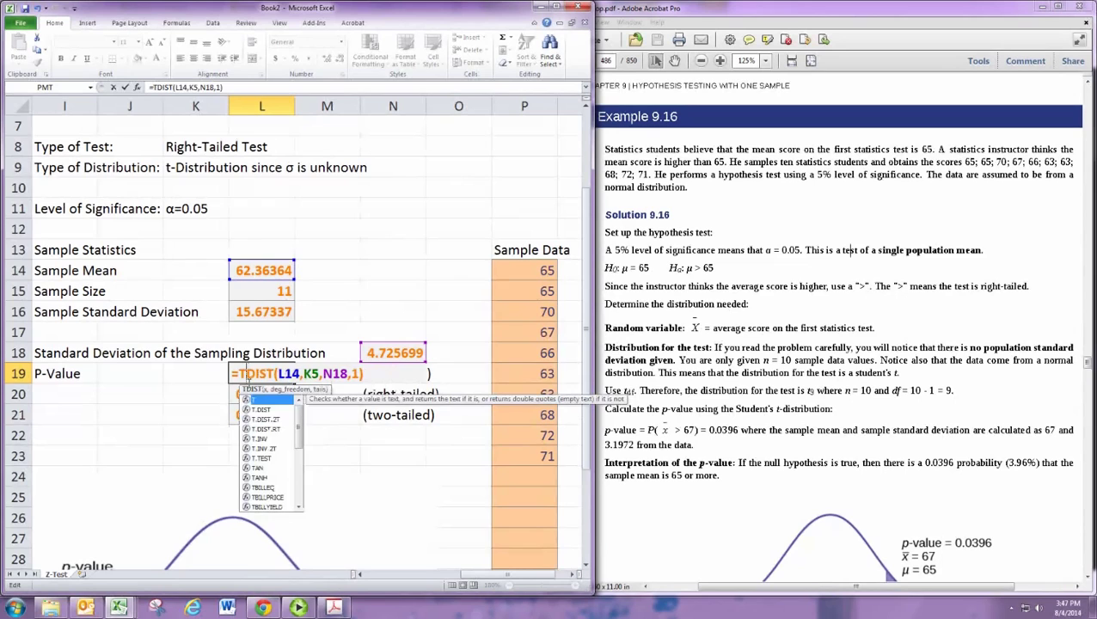
pyautogui.press('Down')
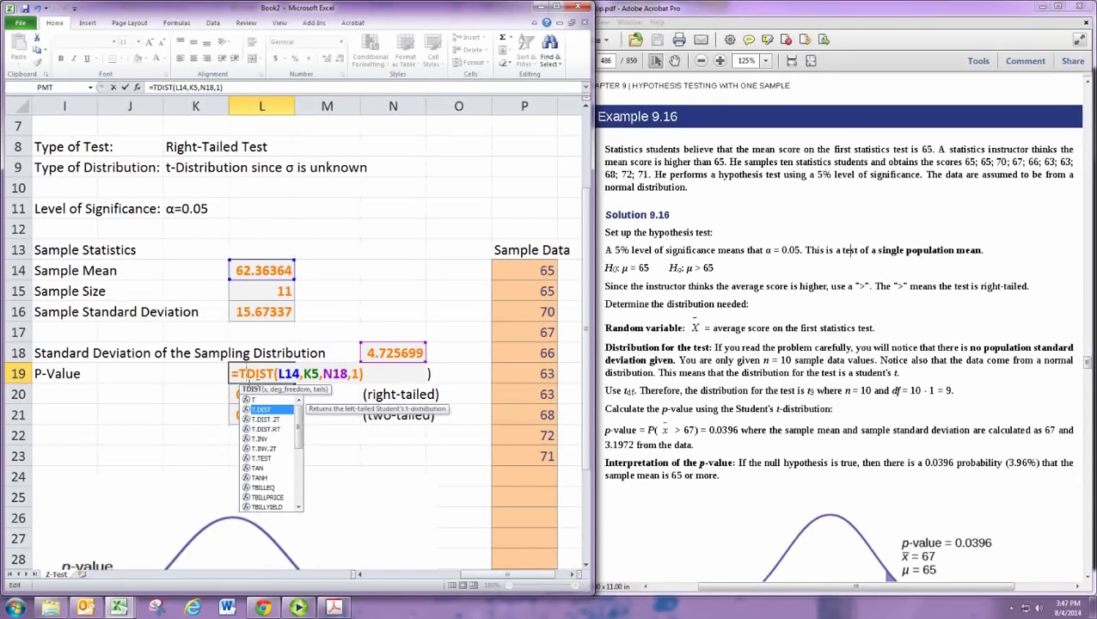
pyautogui.click(275, 376)
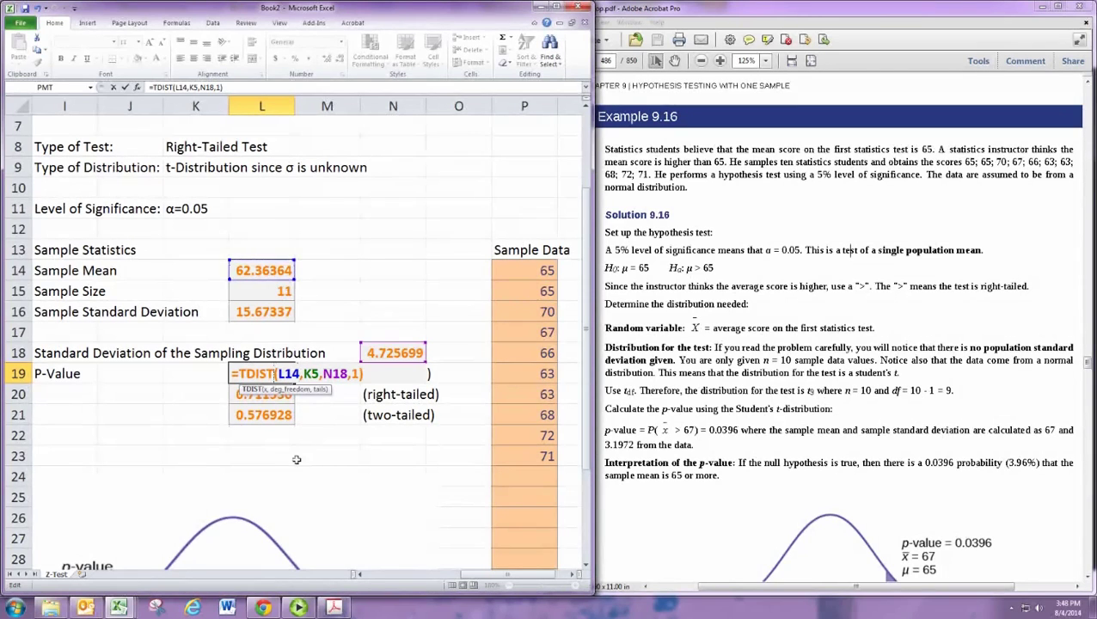
pyautogui.press('Return')
# Dismiss the too-many-arguments error and delete the TDIST formula from L19
pyautogui.click(549, 332)
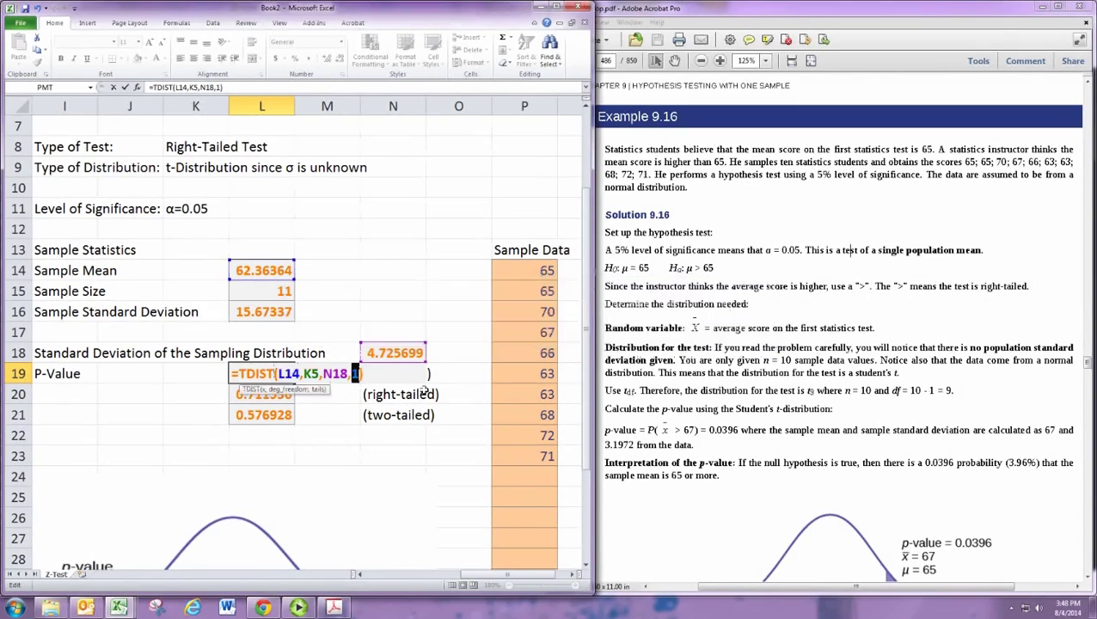
pyautogui.press('BackSpace')
pyautogui.press('BackSpace')
pyautogui.press('BackSpace')
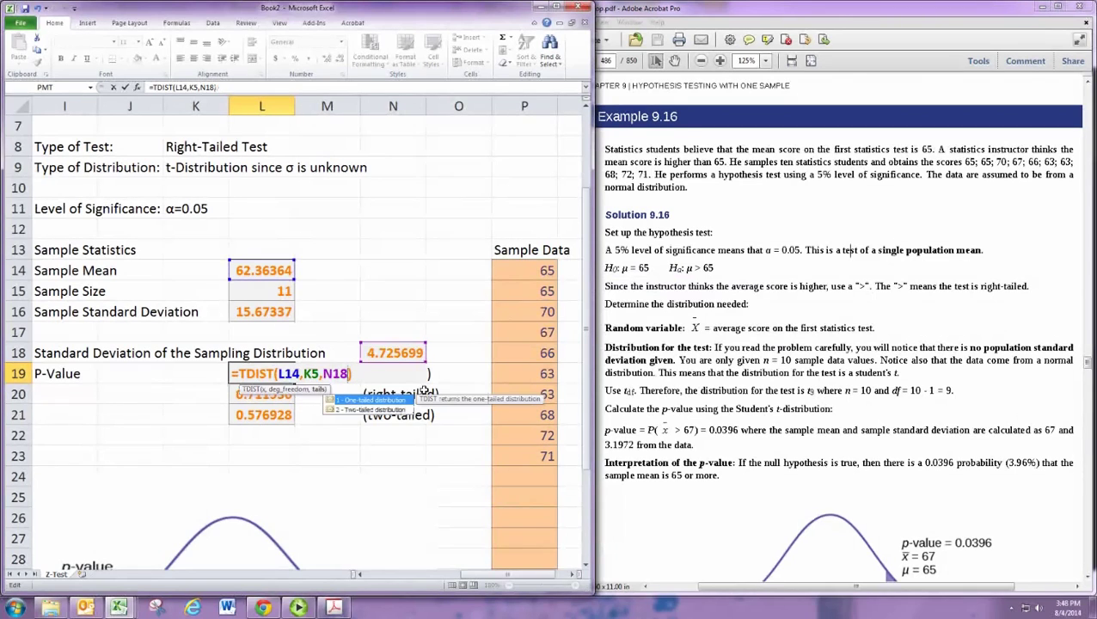
pyautogui.press('BackSpace')
pyautogui.press('BackSpace')
pyautogui.press('BackSpace')
pyautogui.press('BackSpace')
pyautogui.press('BackSpace')
pyautogui.press('BackSpace')
pyautogui.press('BackSpace')
pyautogui.press('BackSpace')
pyautogui.press('BackSpace')
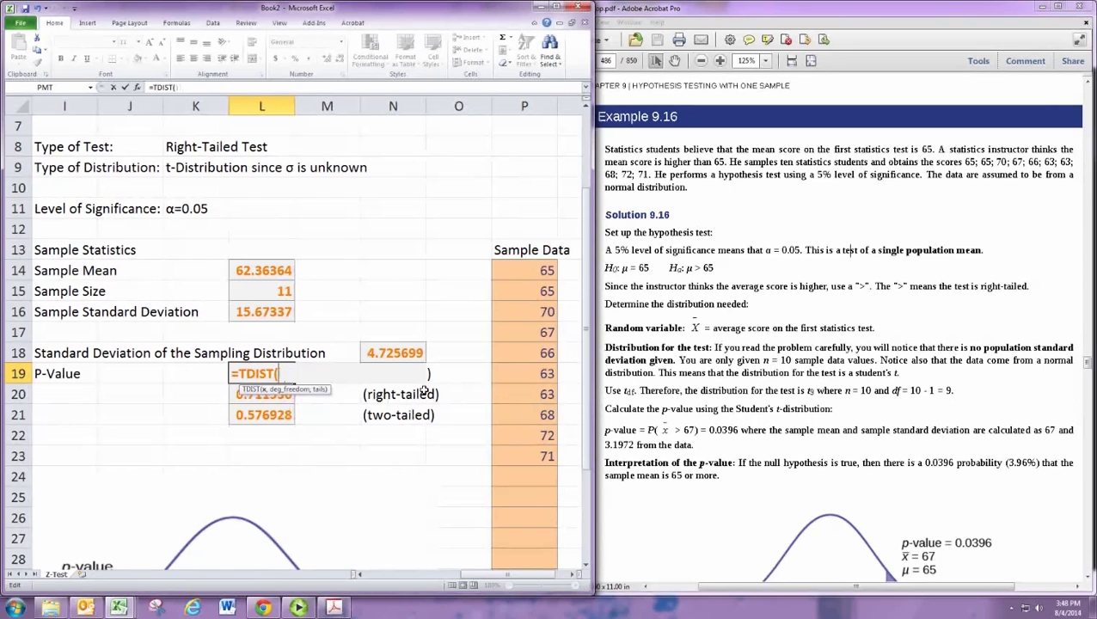
pyautogui.press('BackSpace')
pyautogui.press('BackSpace')
pyautogui.press('BackSpace')
pyautogui.press('BackSpace')
pyautogui.press('BackSpace')
pyautogui.press('BackSpace')
pyautogui.press('BackSpace')
pyautogui.press('BackSpace')
# Leave L19 blank and relabel row 18 as 'Test Statistic', keeping its 4.725699 value
pyautogui.press('Return')
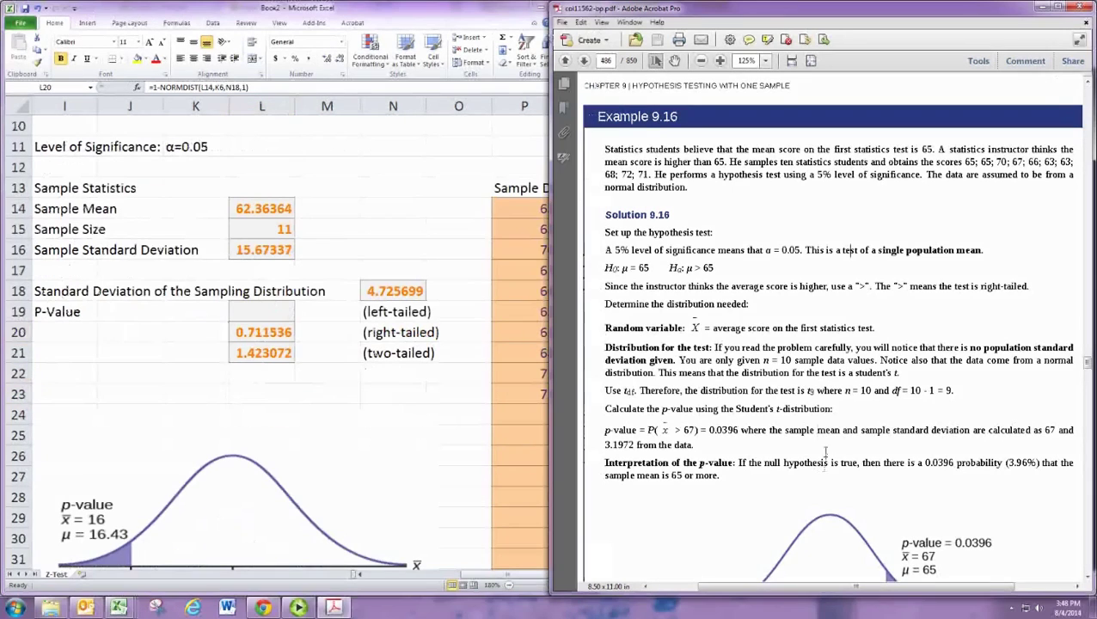
pyautogui.scroll(-3, 826, 453)
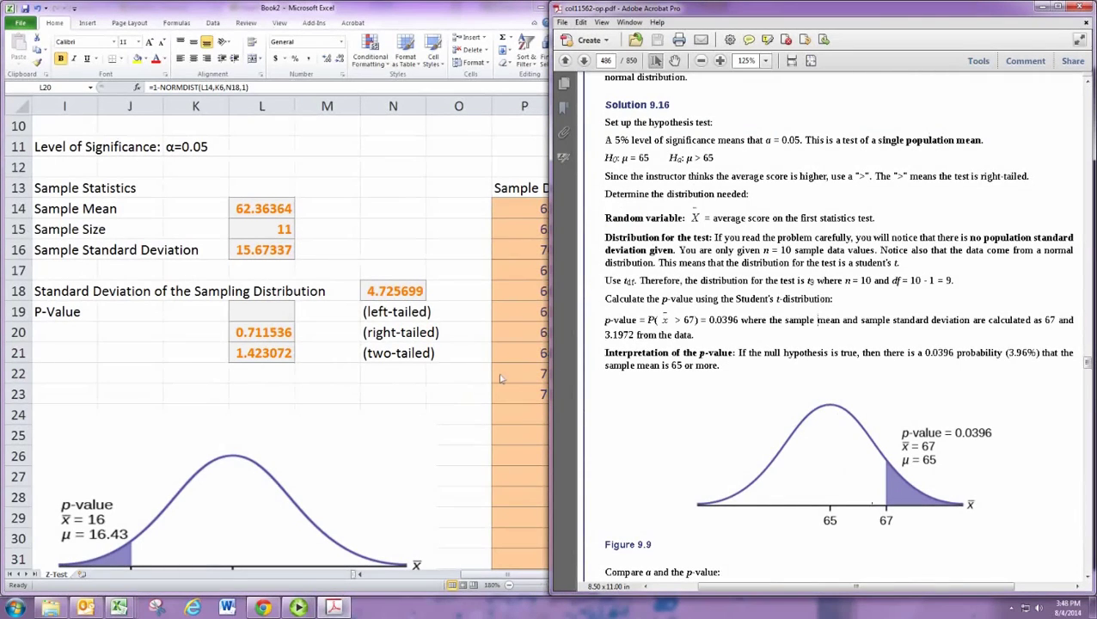
pyautogui.hotkey('alt', 'Tab')
pyautogui.scroll(2, 438, 382)
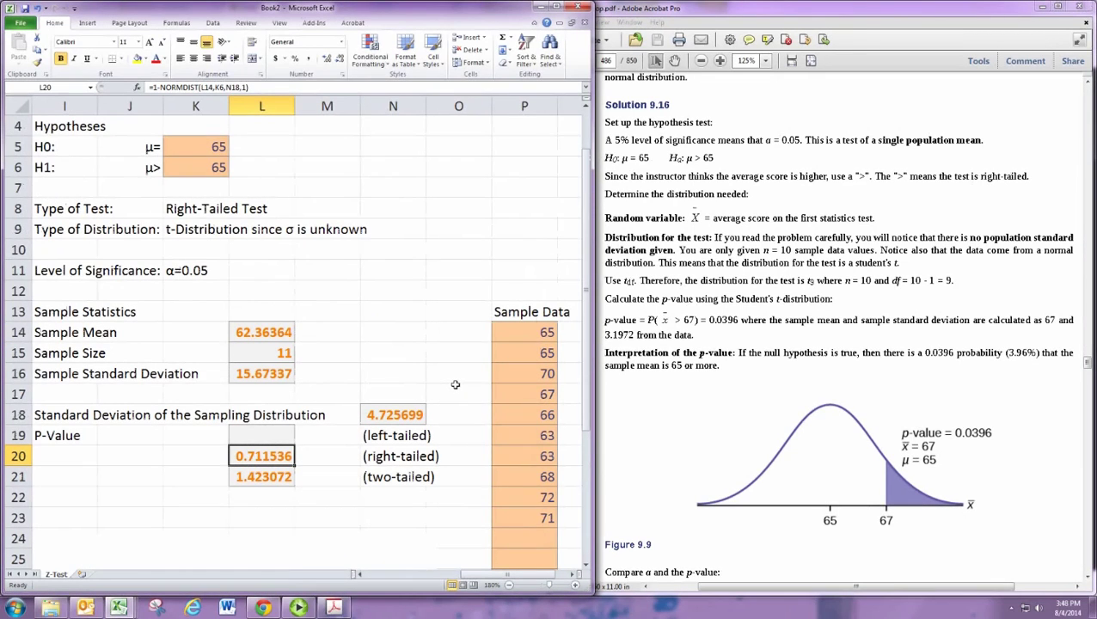
pyautogui.click(67, 418)
pyautogui.write('Test ')
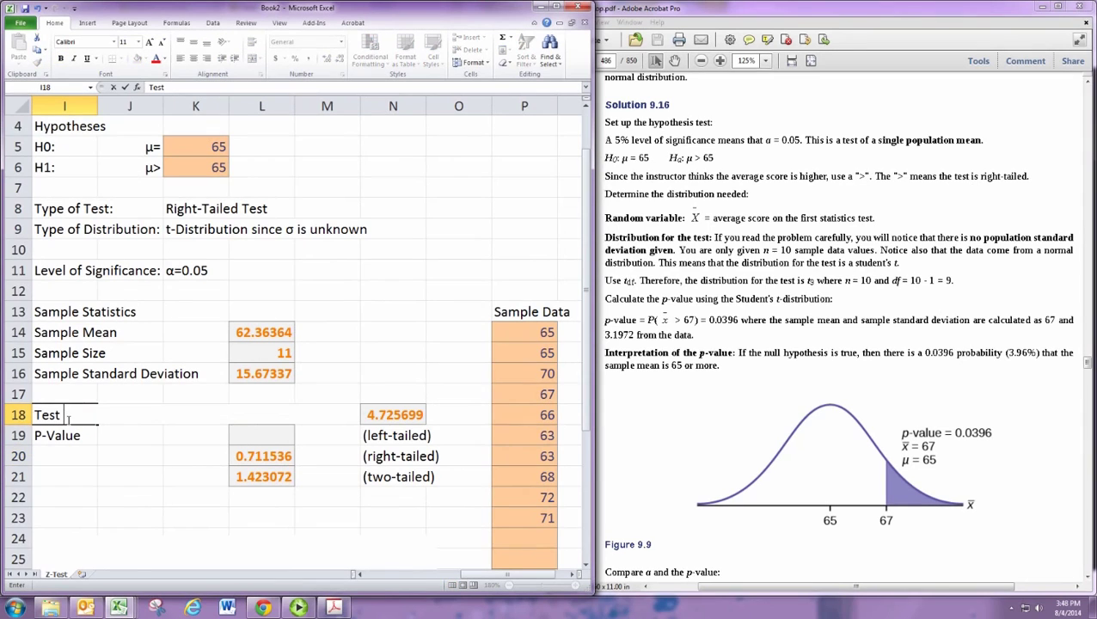
pyautogui.write('Statistic')
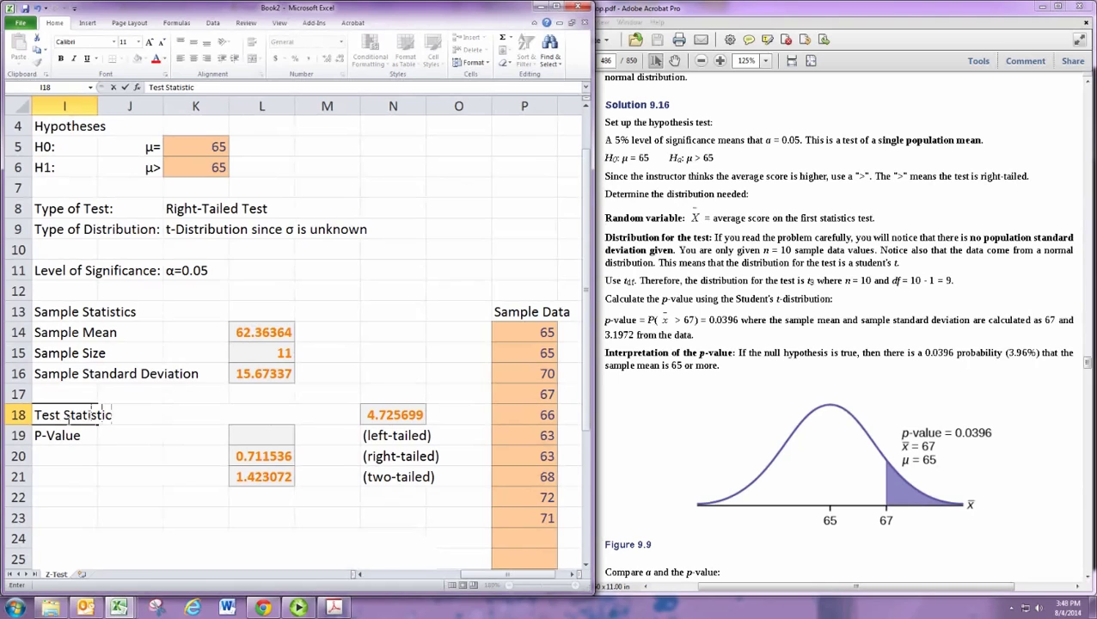
pyautogui.write('Standard Deviation of the Sampling Distribution')
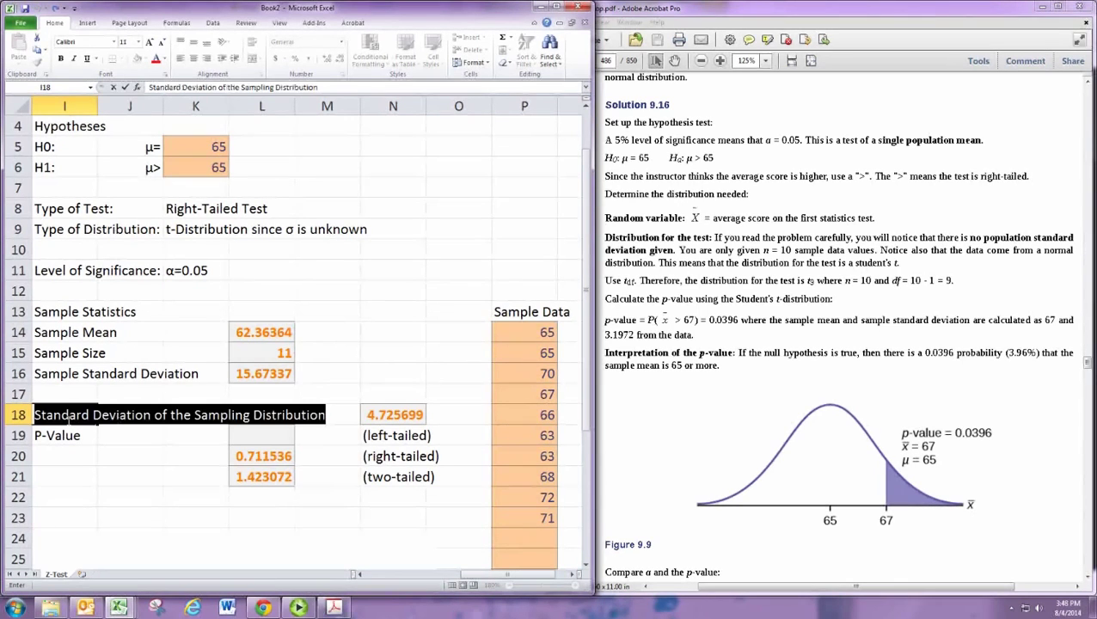
pyautogui.press('Return')
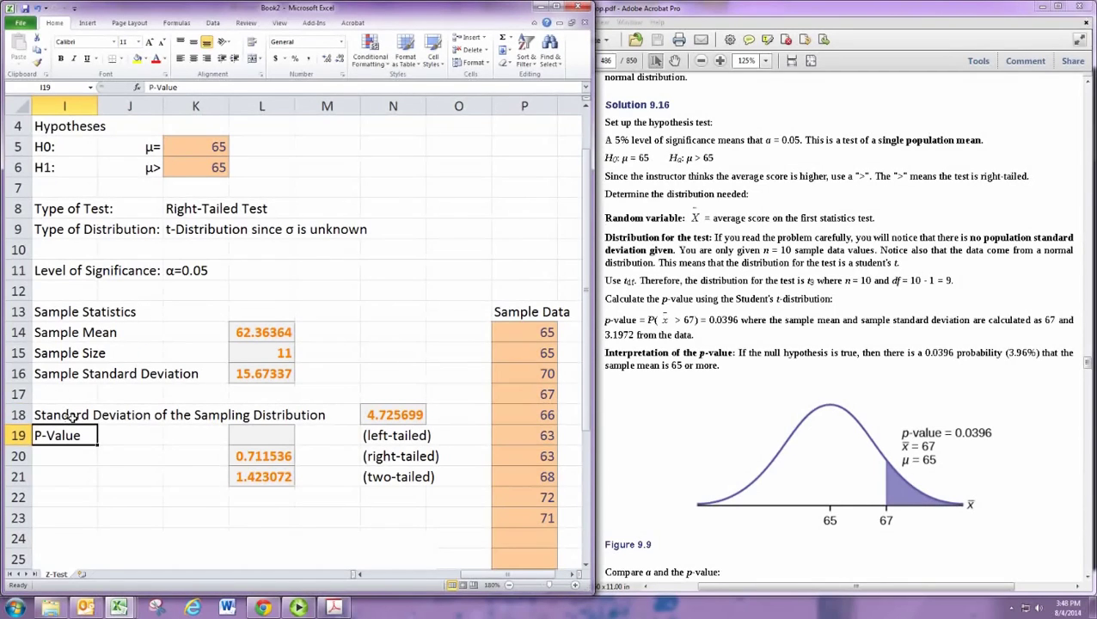
pyautogui.click(54, 415)
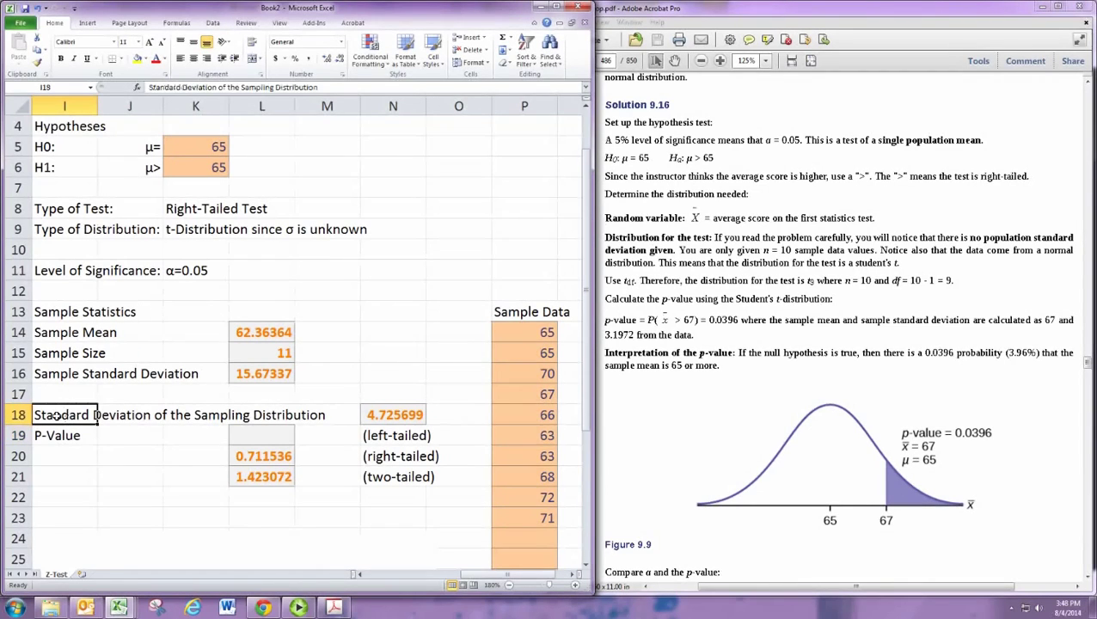
pyautogui.write('Test St')
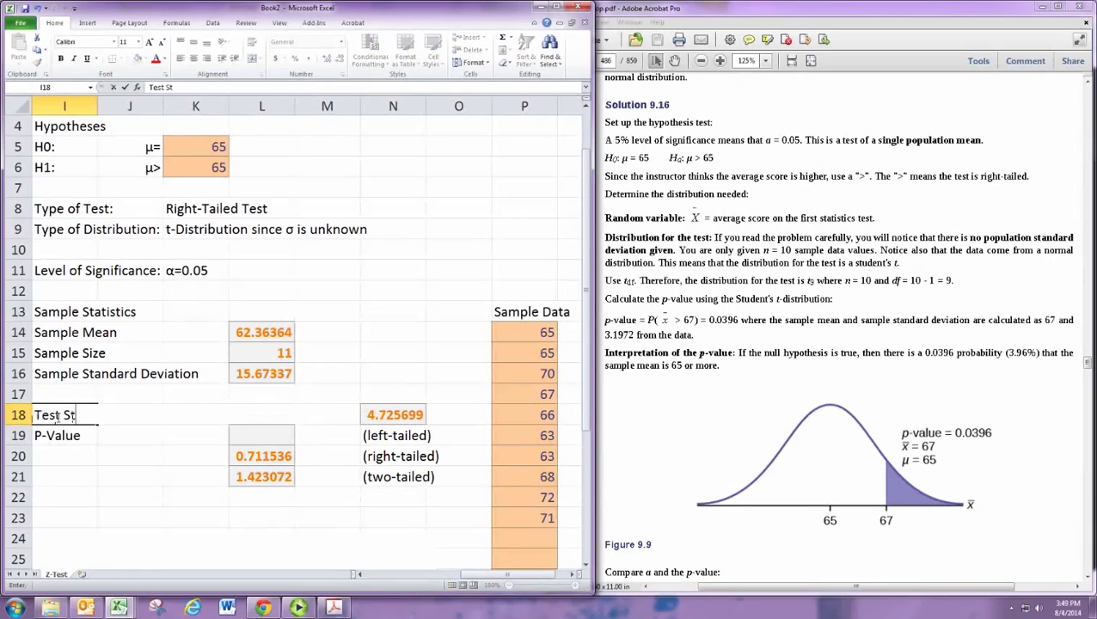
pyautogui.write('atistic')
pyautogui.press('Right')
pyautogui.press('Right')
pyautogui.press('Right')
pyautogui.press('Right')
pyautogui.press('Right')
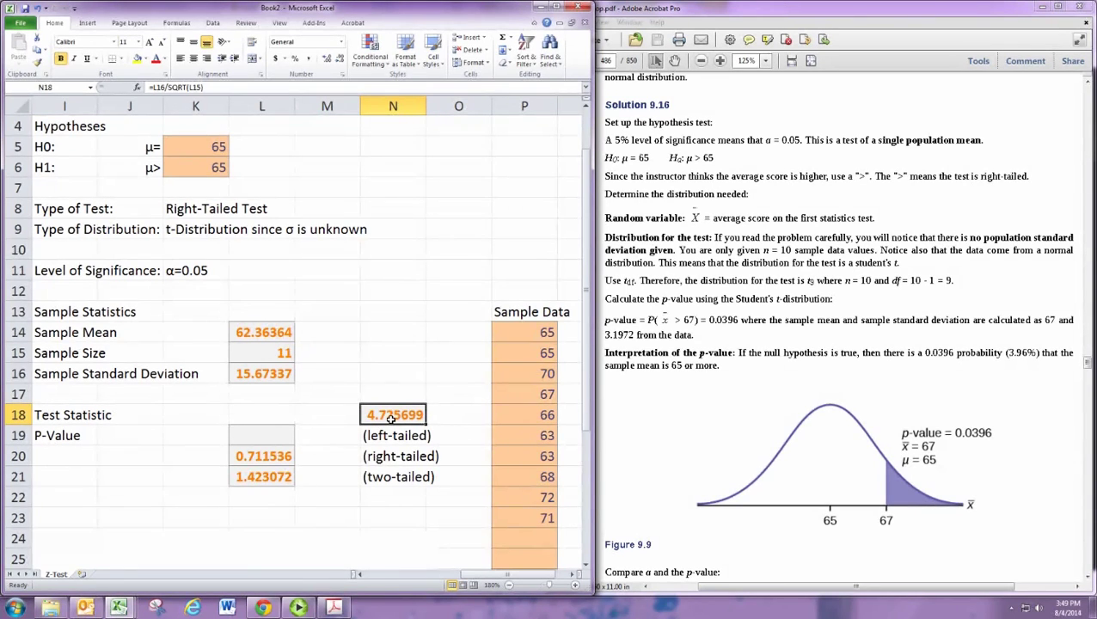
# Enter =(L14-K5)/(L16/SQRT(L15)) in N18 so the test statistic reads -0.55788
pyautogui.write('=(')
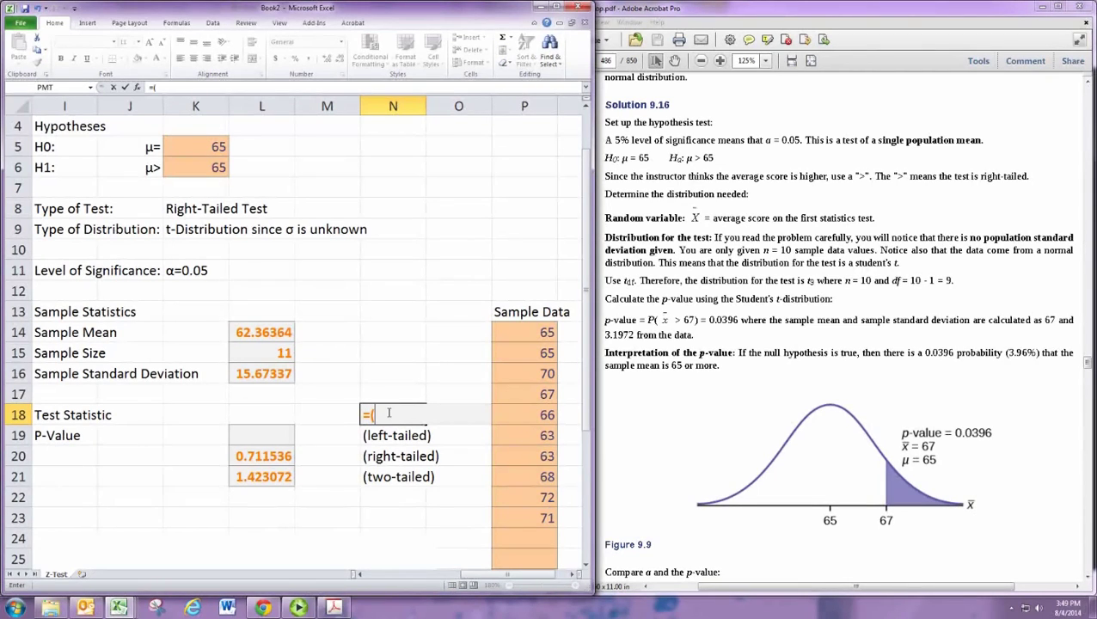
pyautogui.click(268, 340)
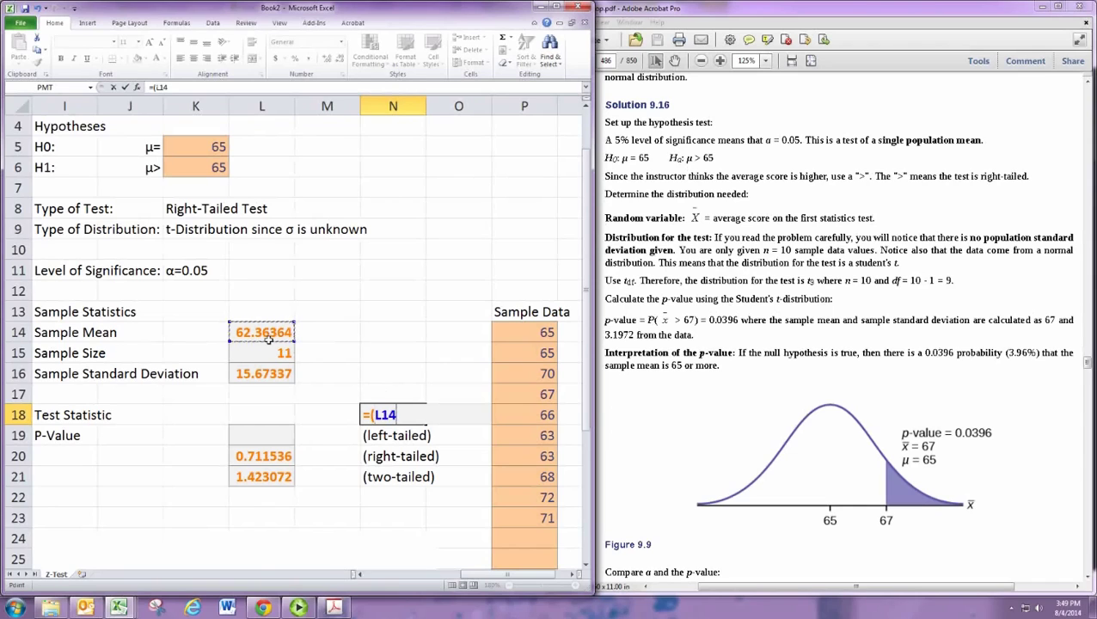
pyautogui.write('-')
pyautogui.click(207, 150)
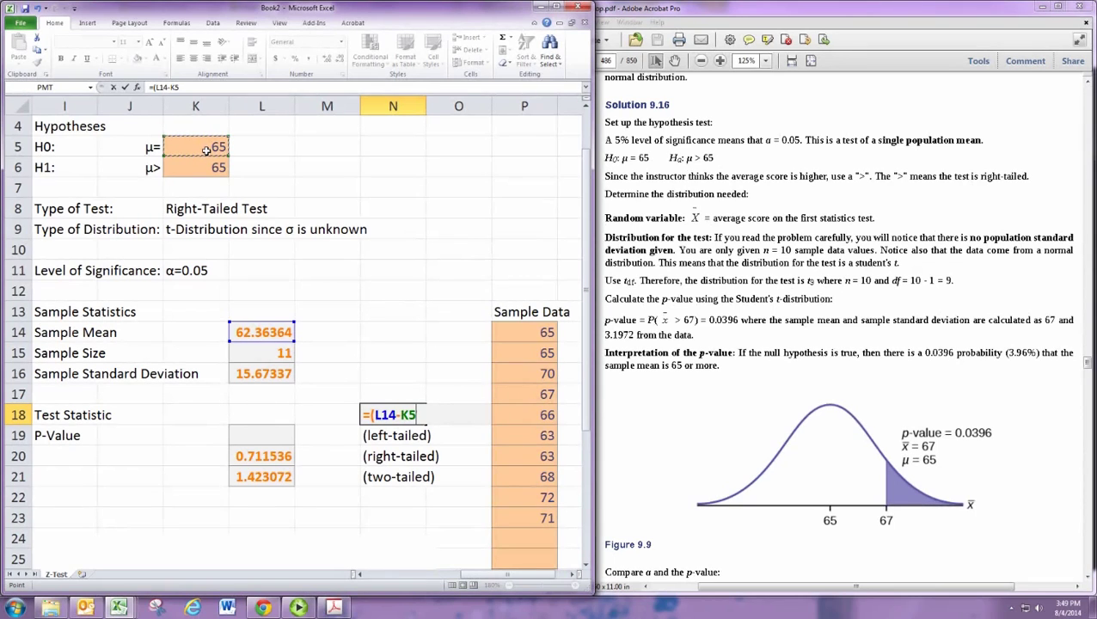
pyautogui.write(')/(')
pyautogui.click(267, 378)
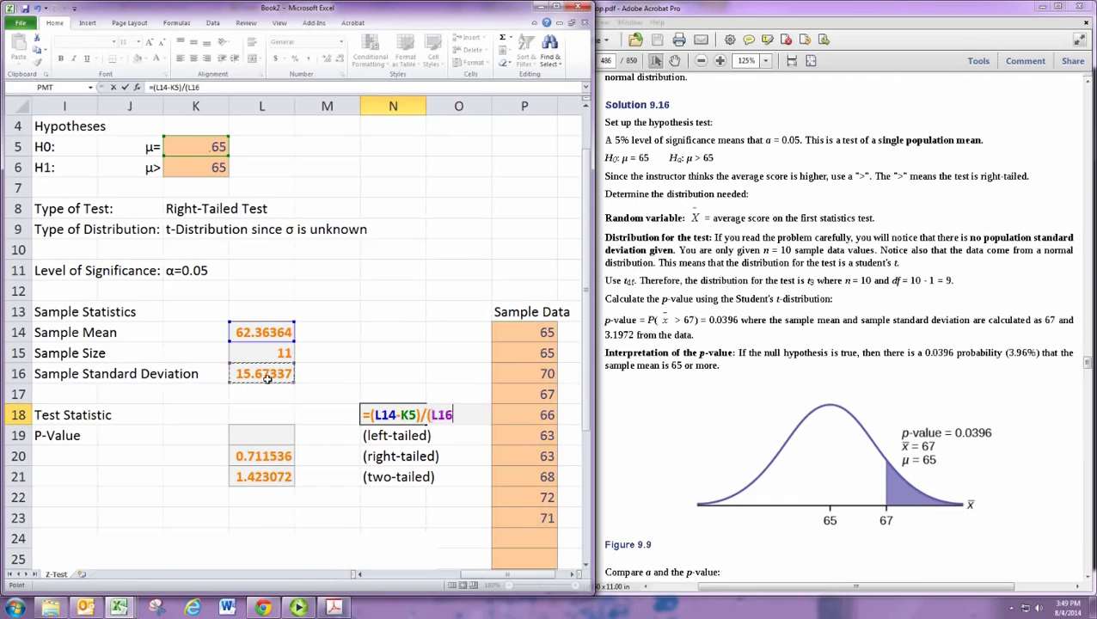
pyautogui.write('/SQRT(')
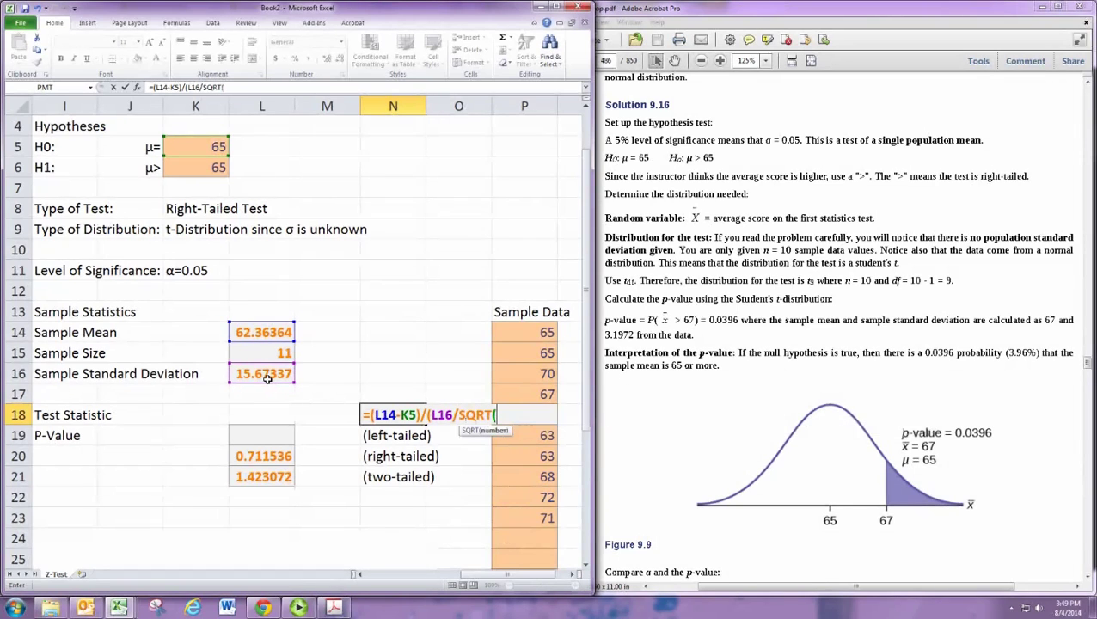
pyautogui.click(271, 353)
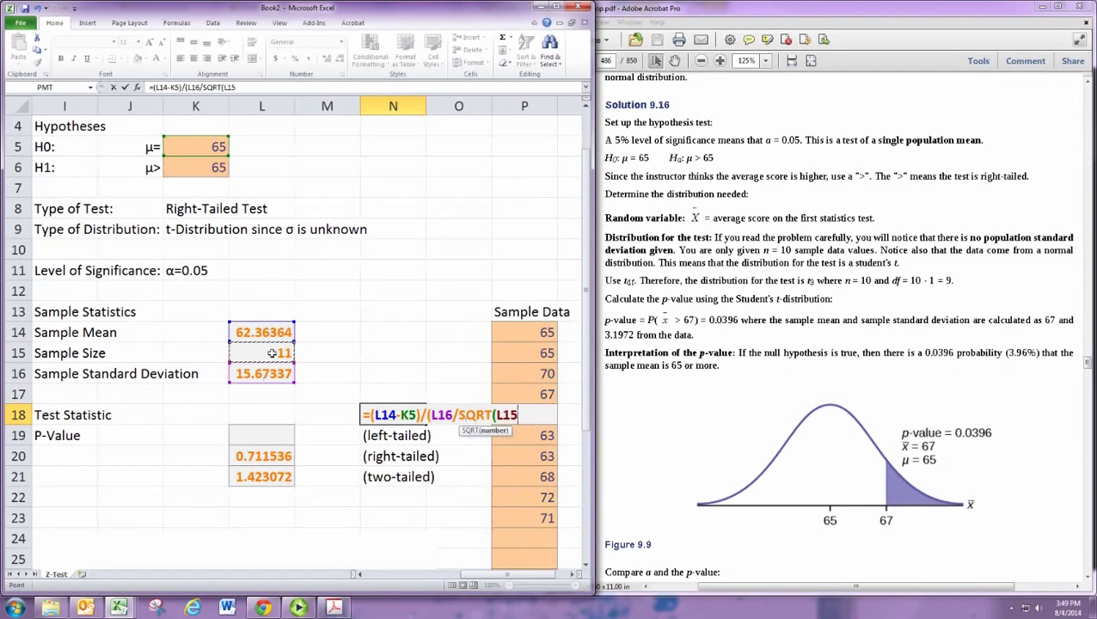
pyautogui.write(')')
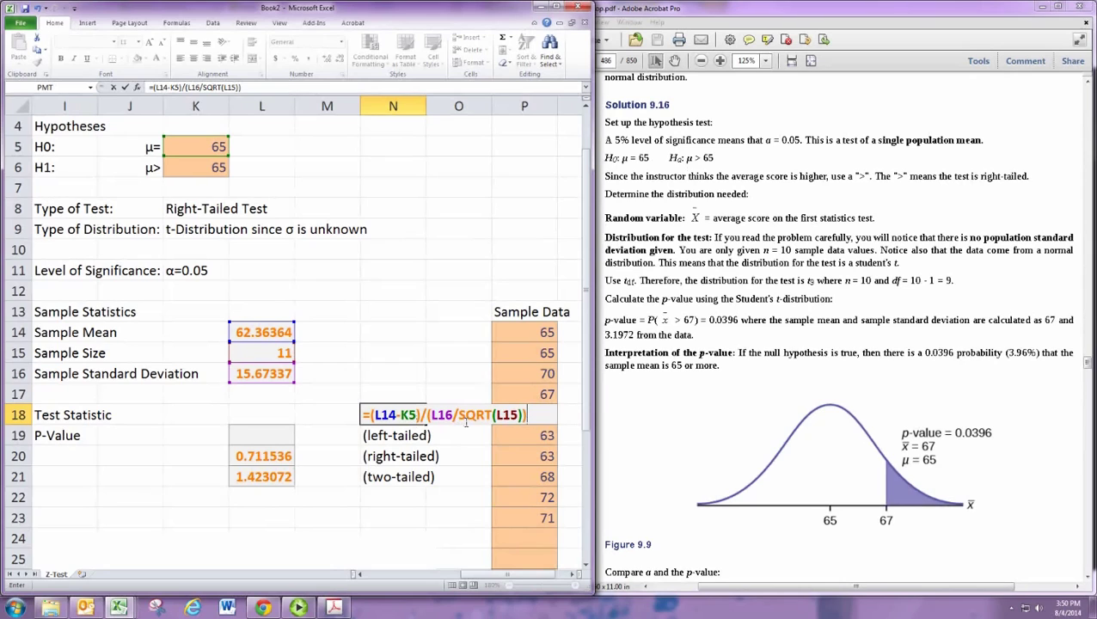
pyautogui.press('Return')
pyautogui.click(265, 337)
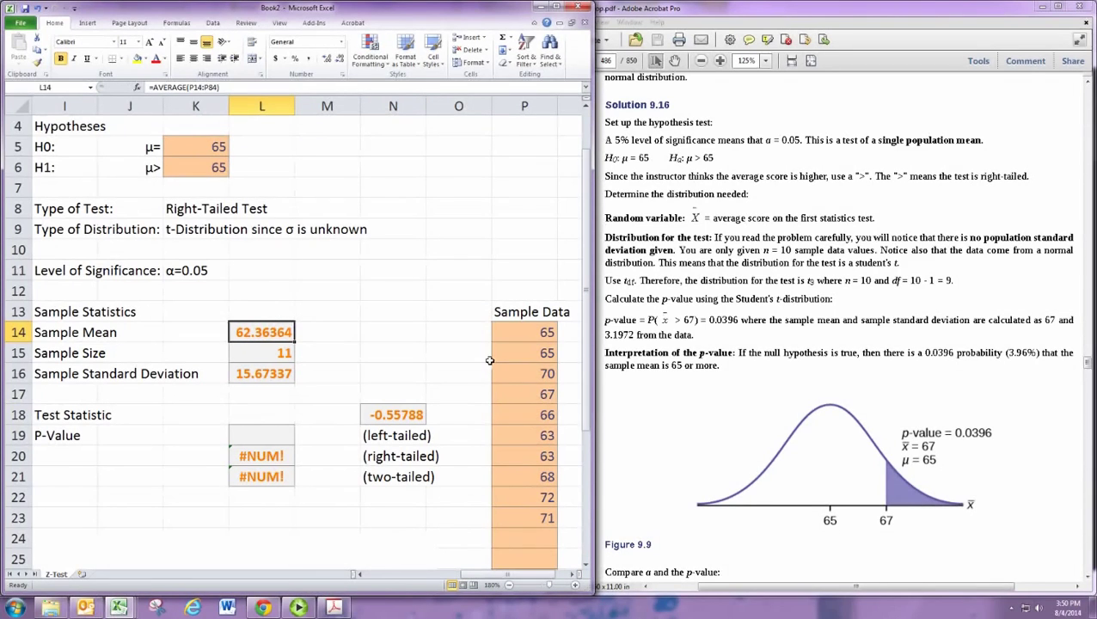
pyautogui.click(678, 402)
pyautogui.scroll(2, 682, 405)
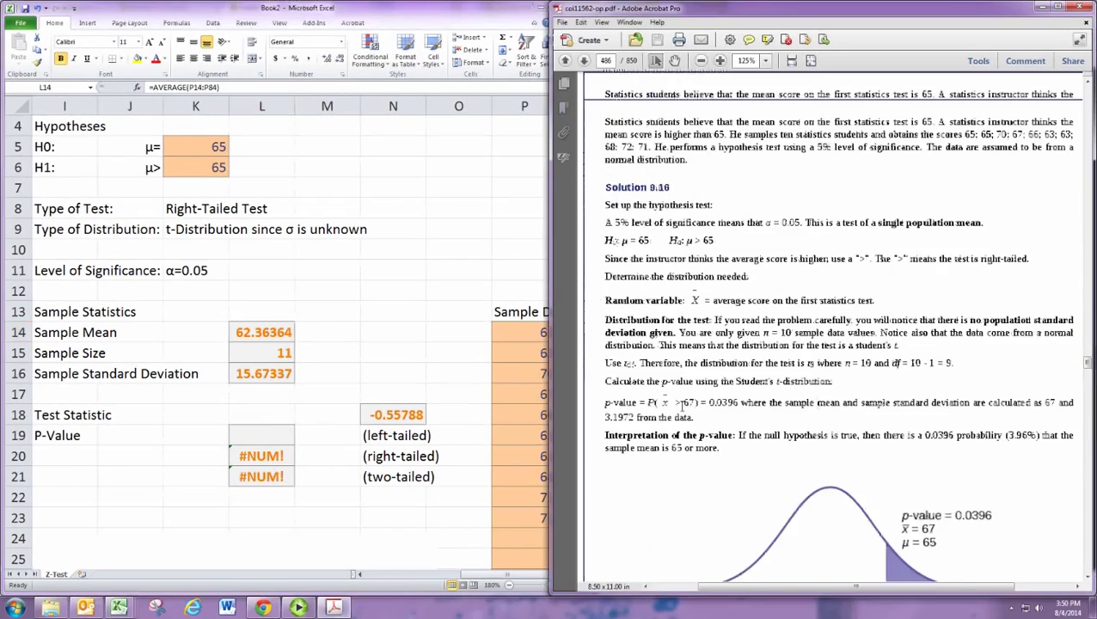
pyautogui.scroll(1, 682, 404)
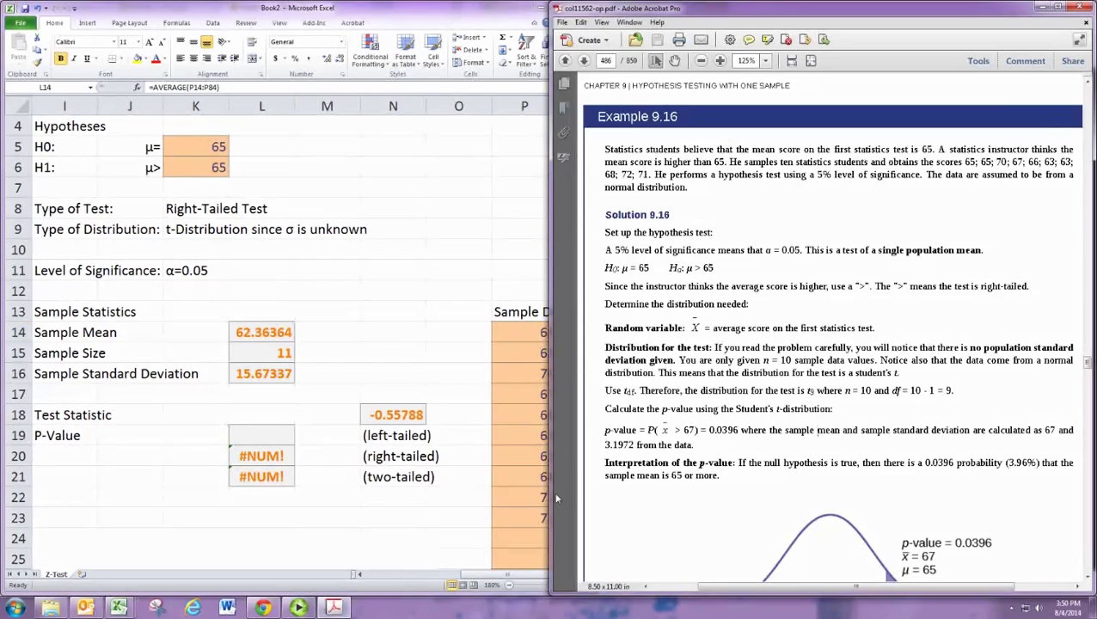
pyautogui.hotkey('alt', 'Tab')
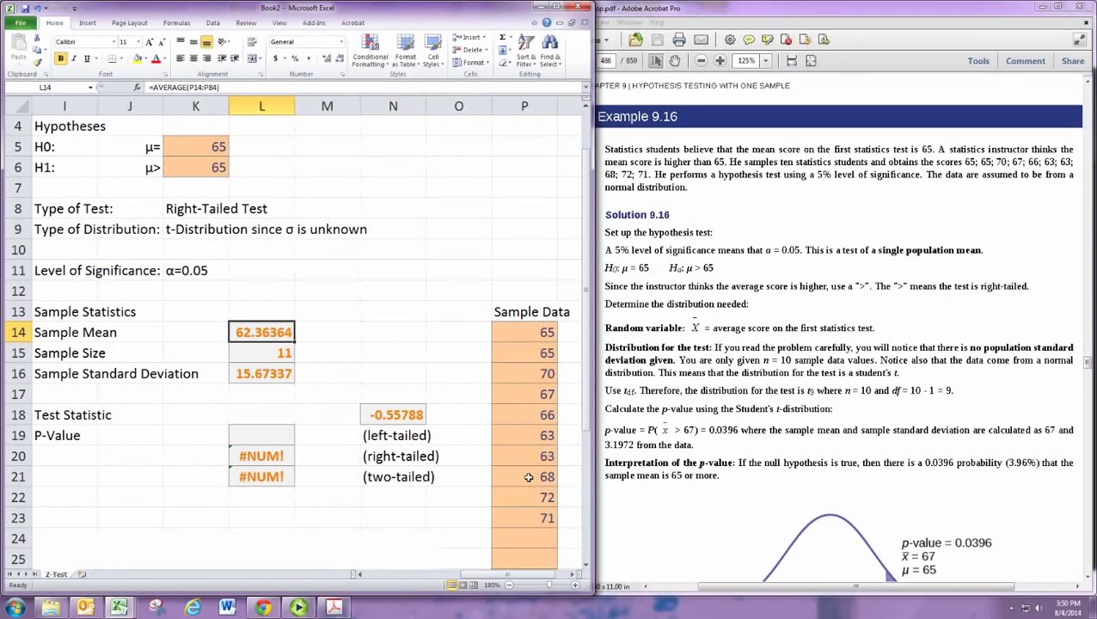
pyautogui.click(235, 353)
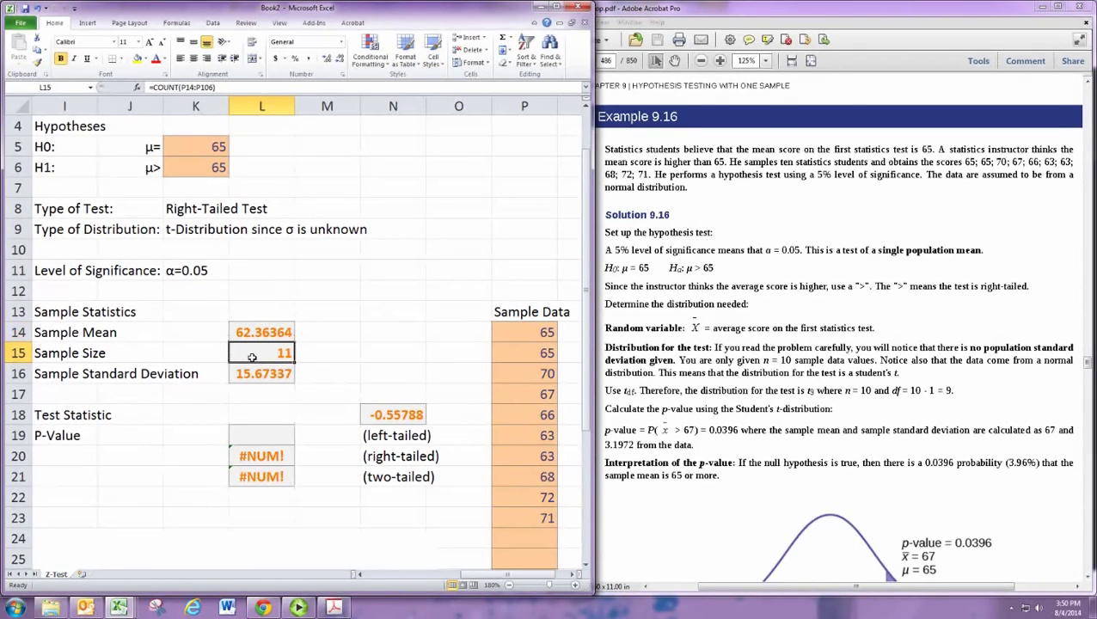
pyautogui.click(260, 335)
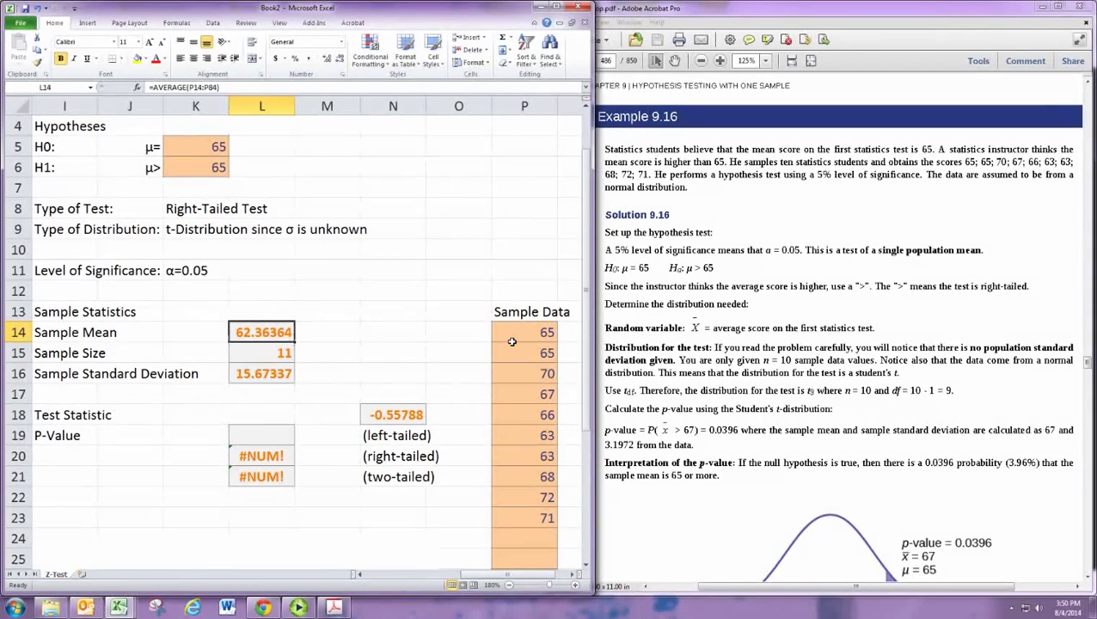
pyautogui.scroll(-6, 532, 423)
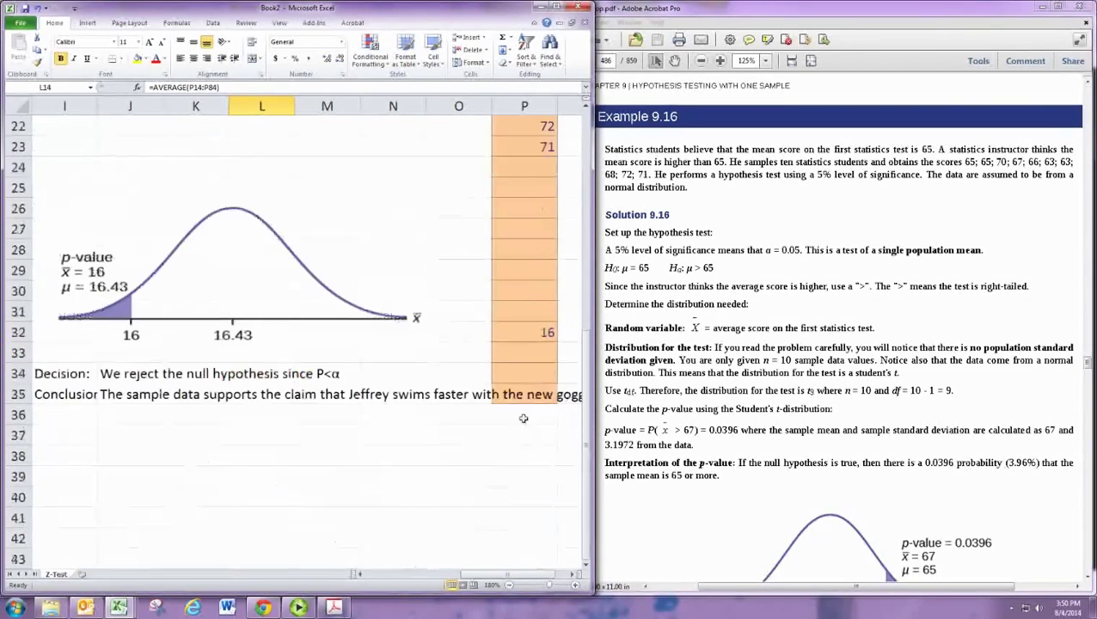
pyautogui.click(521, 335)
pyautogui.hotkey('ctrl', 'b')
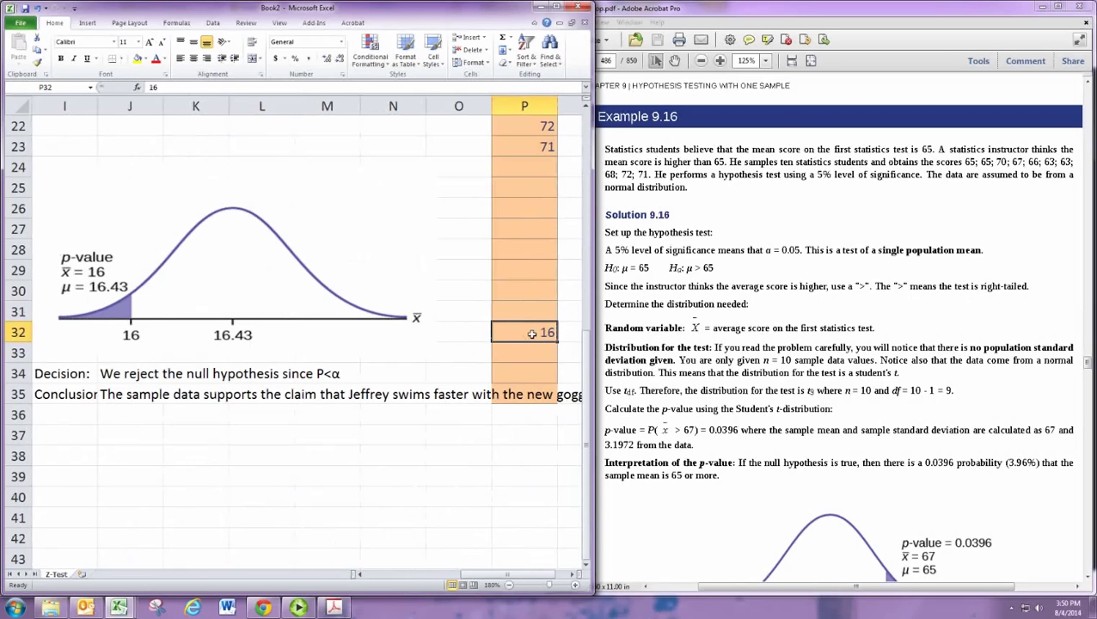
pyautogui.press('Delete')
pyautogui.scroll(1, 533, 334)
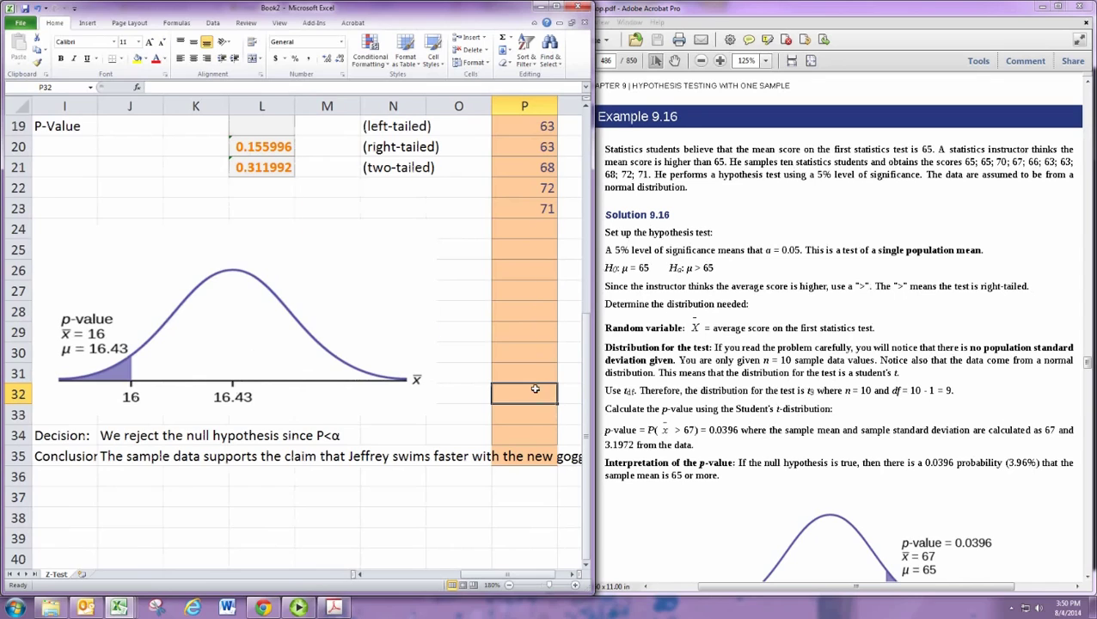
pyautogui.scroll(5, 535, 391)
pyautogui.click(302, 336)
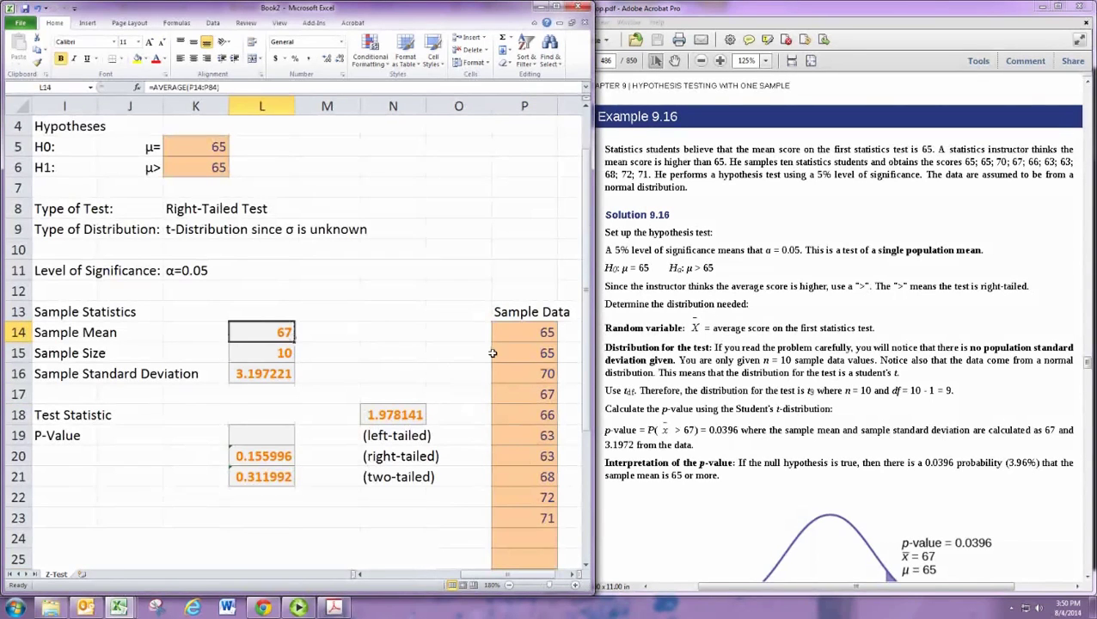
pyautogui.scroll(-2, 523, 354)
pyautogui.moveTo(538, 415); pyautogui.dragTo(535, 518)
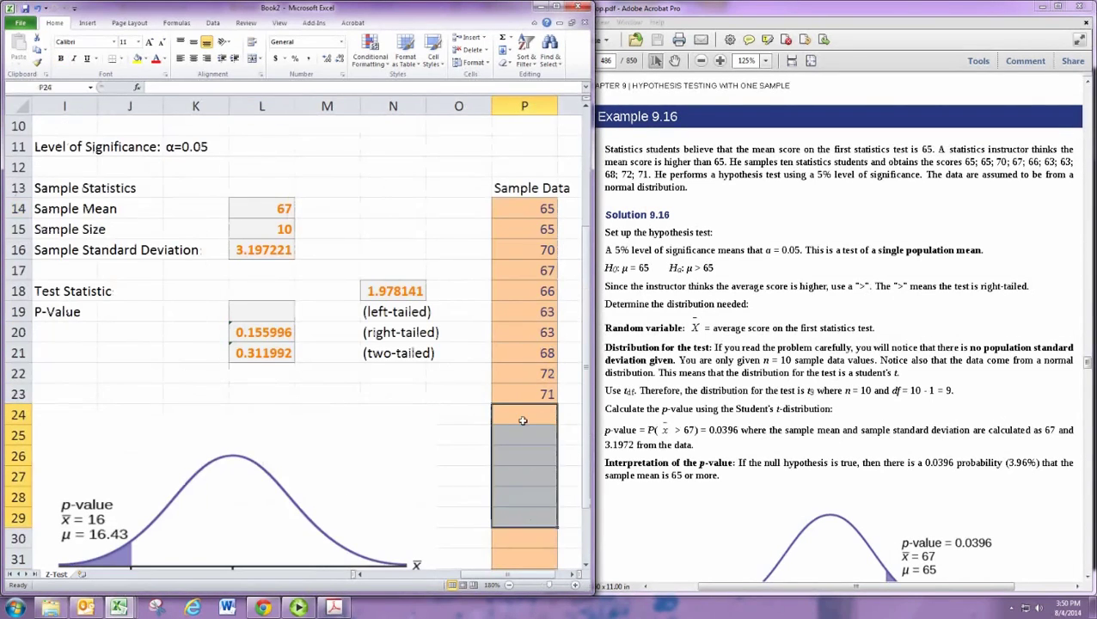
pyautogui.scroll(2, 510, 419)
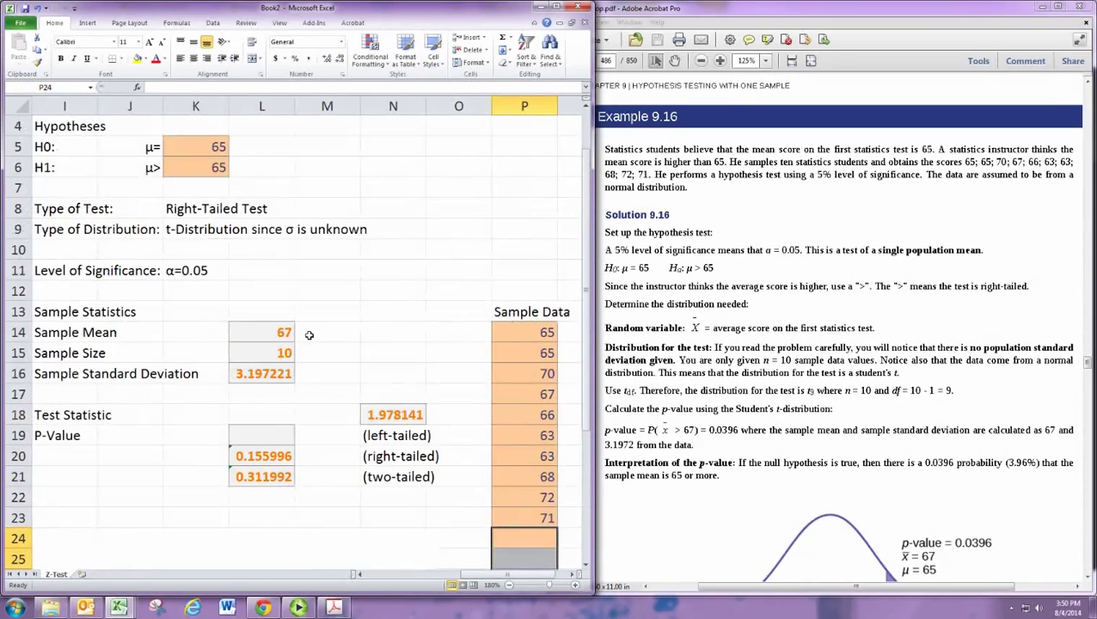
pyautogui.click(284, 333)
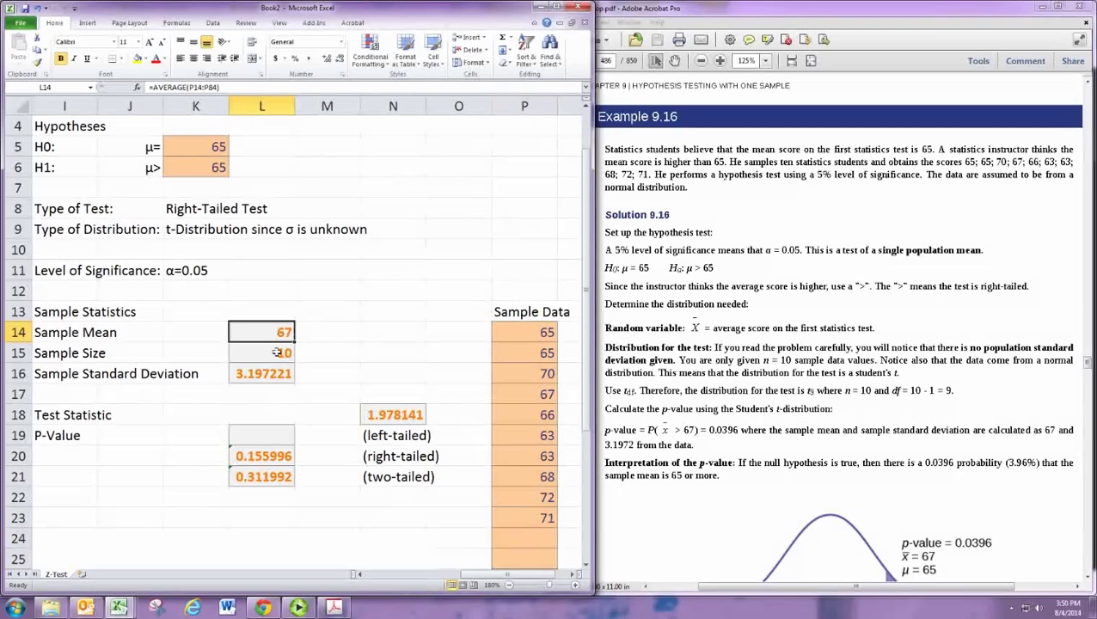
pyautogui.click(275, 358)
pyautogui.click(267, 376)
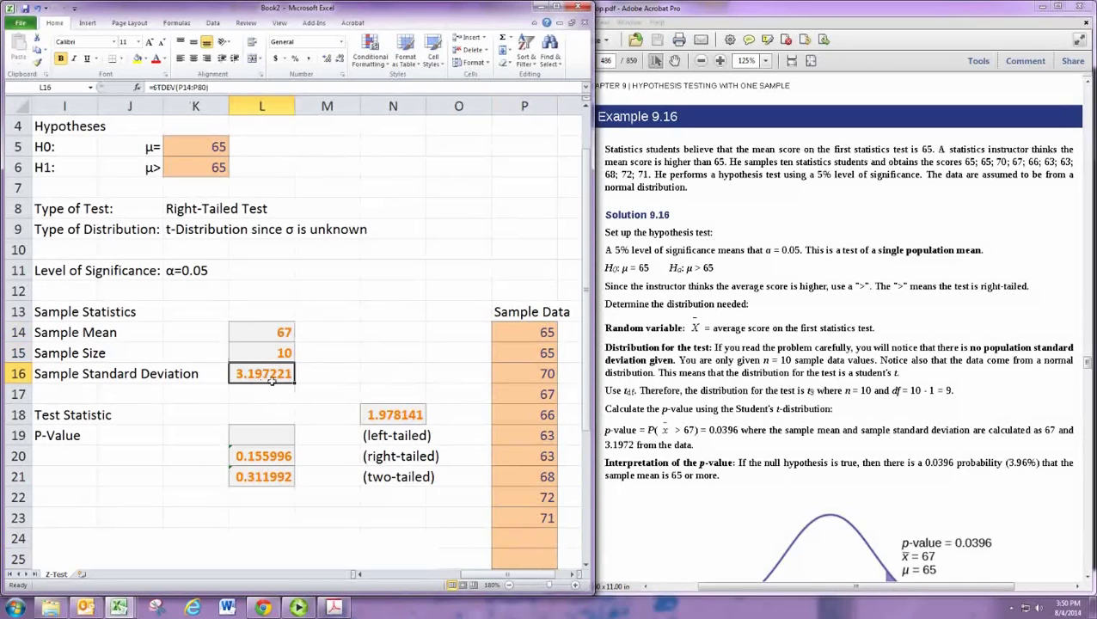
pyautogui.click(395, 416)
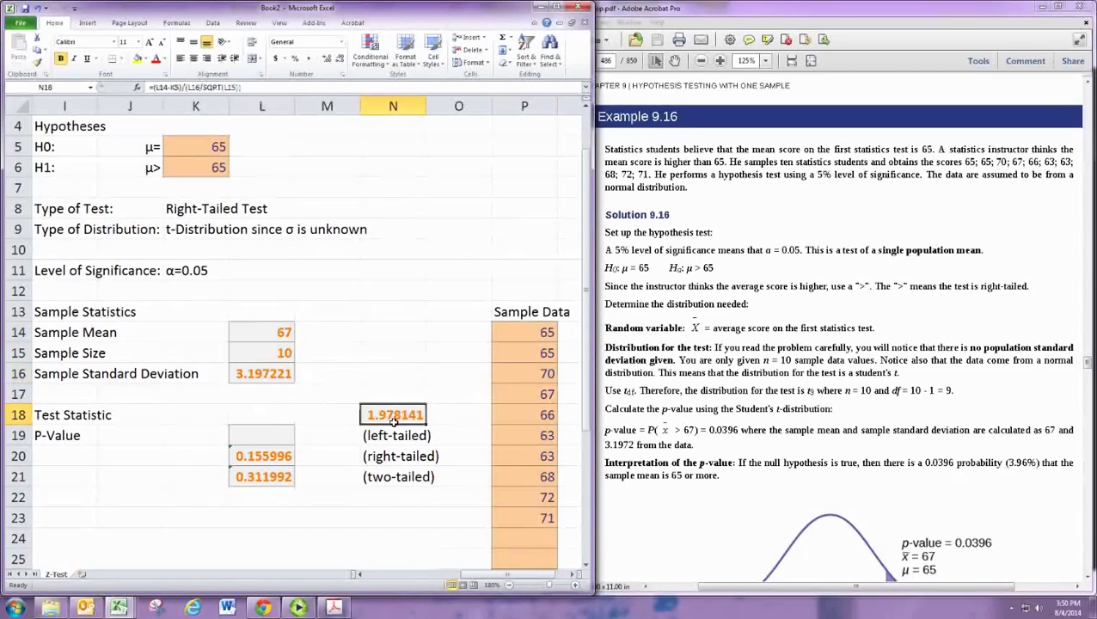
pyautogui.click(254, 436)
pyautogui.scroll(-1, 254, 437)
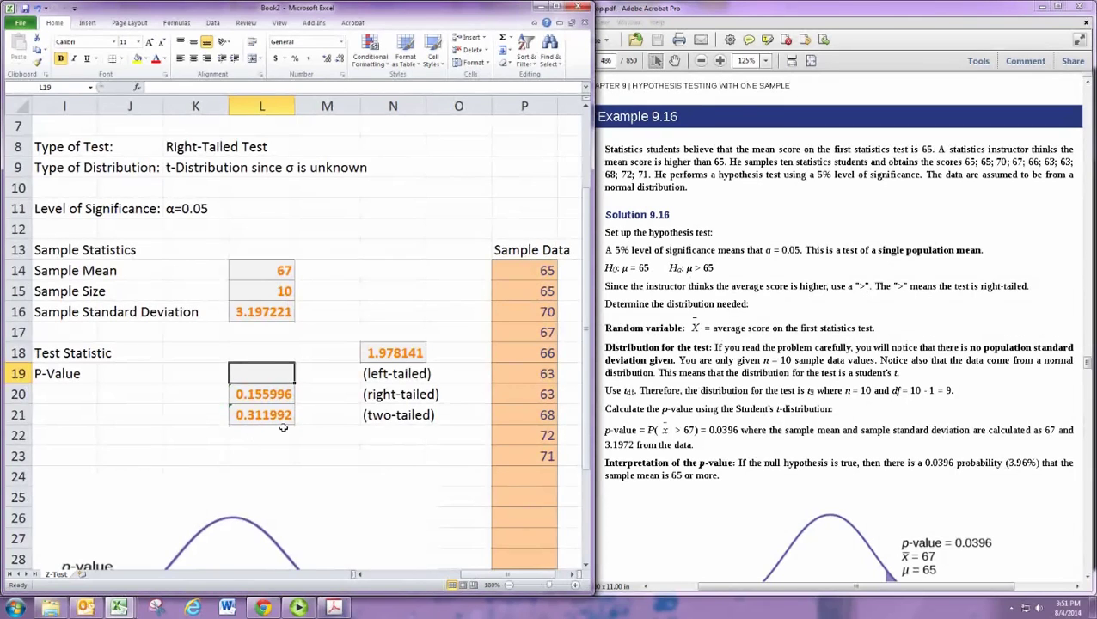
# Clear the old right- and two-tailed p-values in L20:L21
pyautogui.click(262, 396)
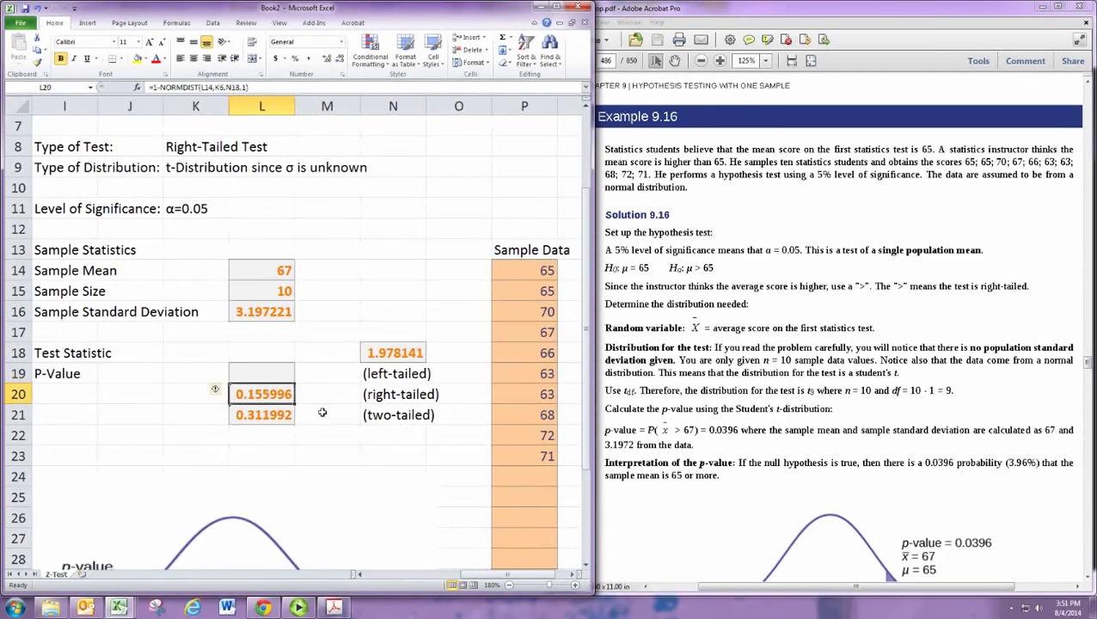
pyautogui.press('Delete')
pyautogui.press('Return')
pyautogui.press('Up')
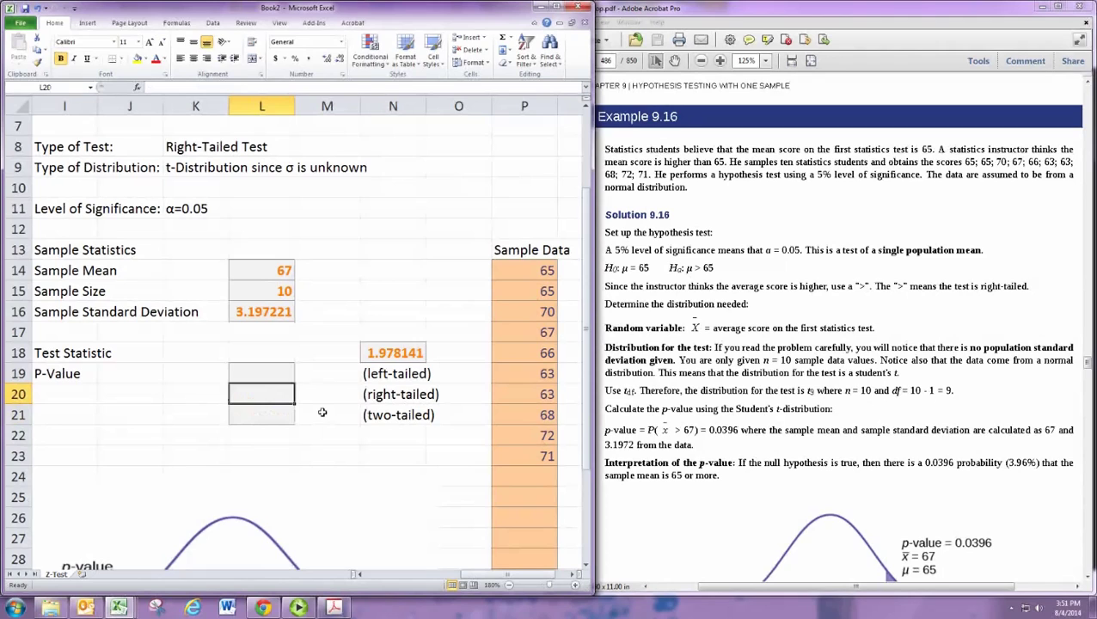
# Enter =TDIST(N18,L15-1,1) in L20 for a right-tailed p-value of 0.039648
pyautogui.write('=TDIST(')
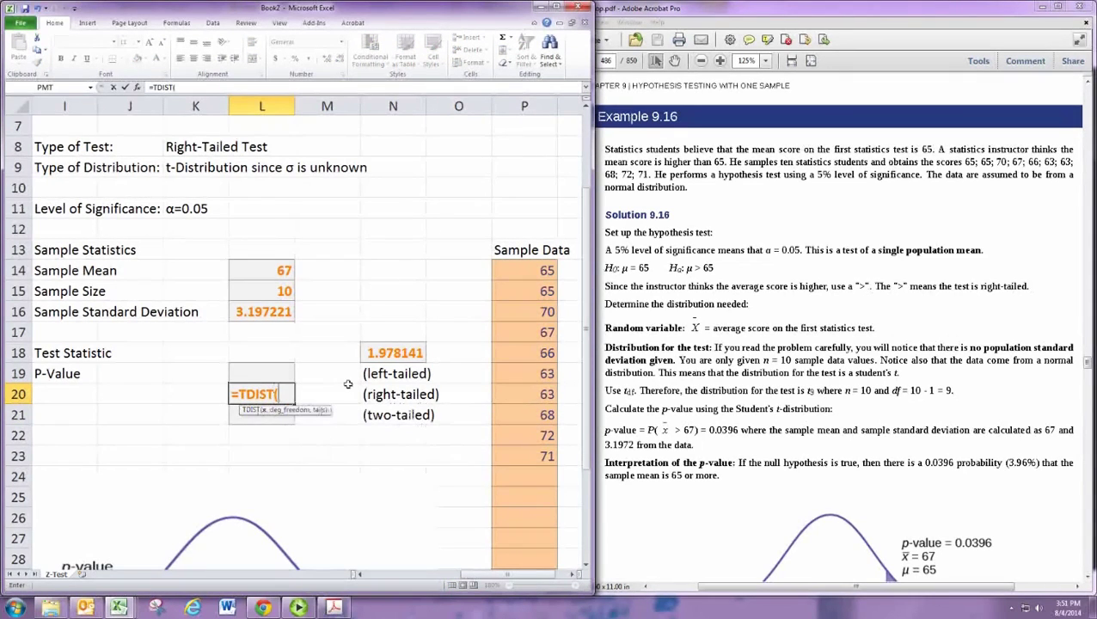
pyautogui.click(389, 355)
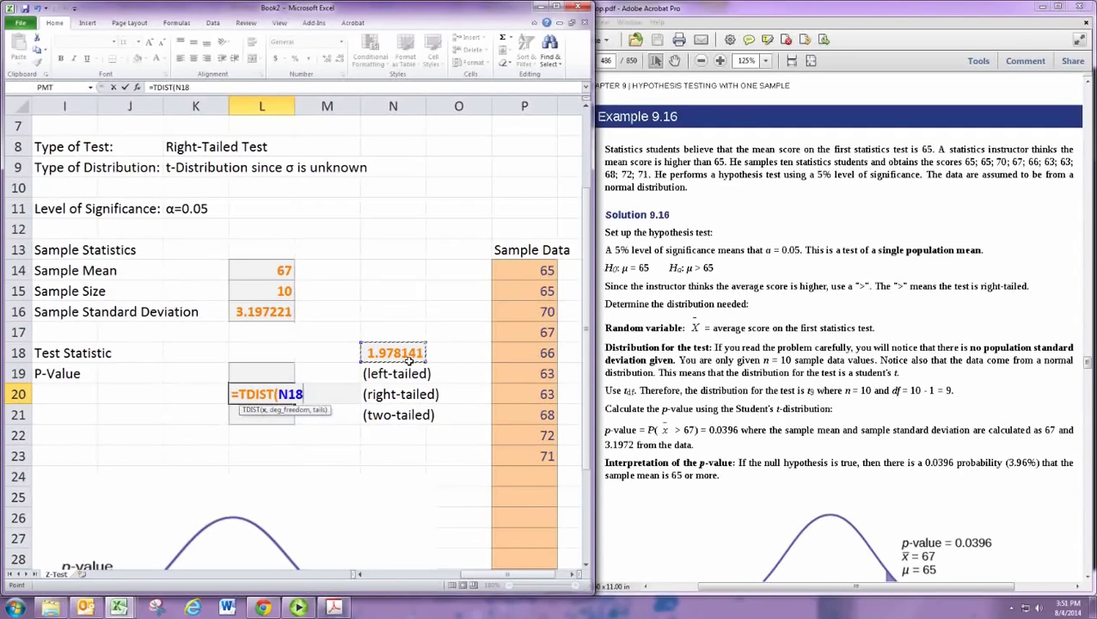
pyautogui.write(',')
pyautogui.click(291, 295)
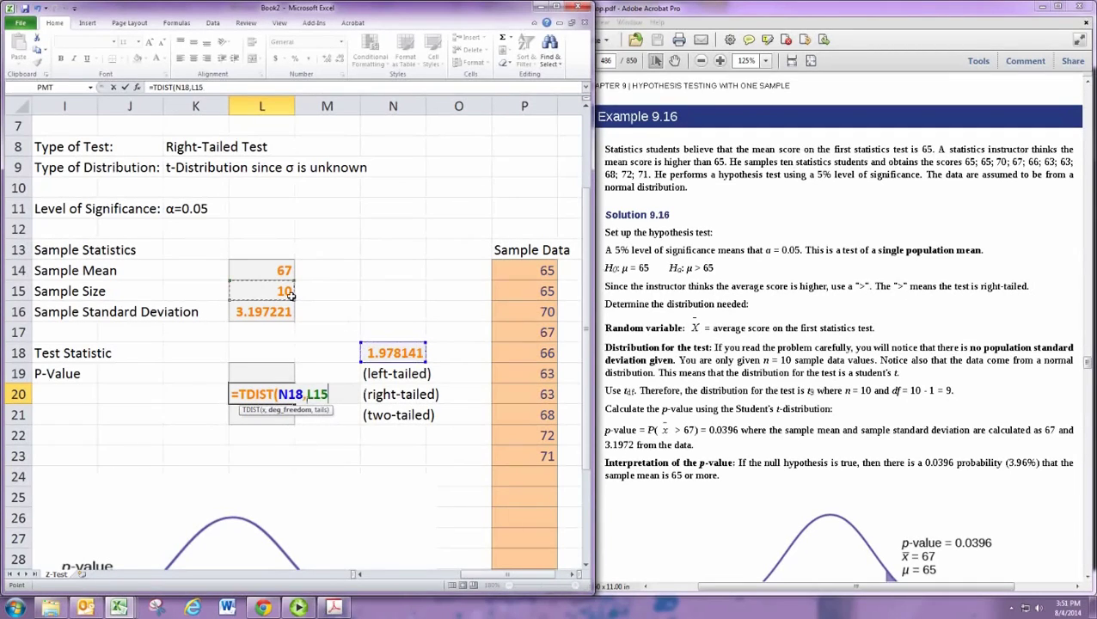
pyautogui.write('-1,')
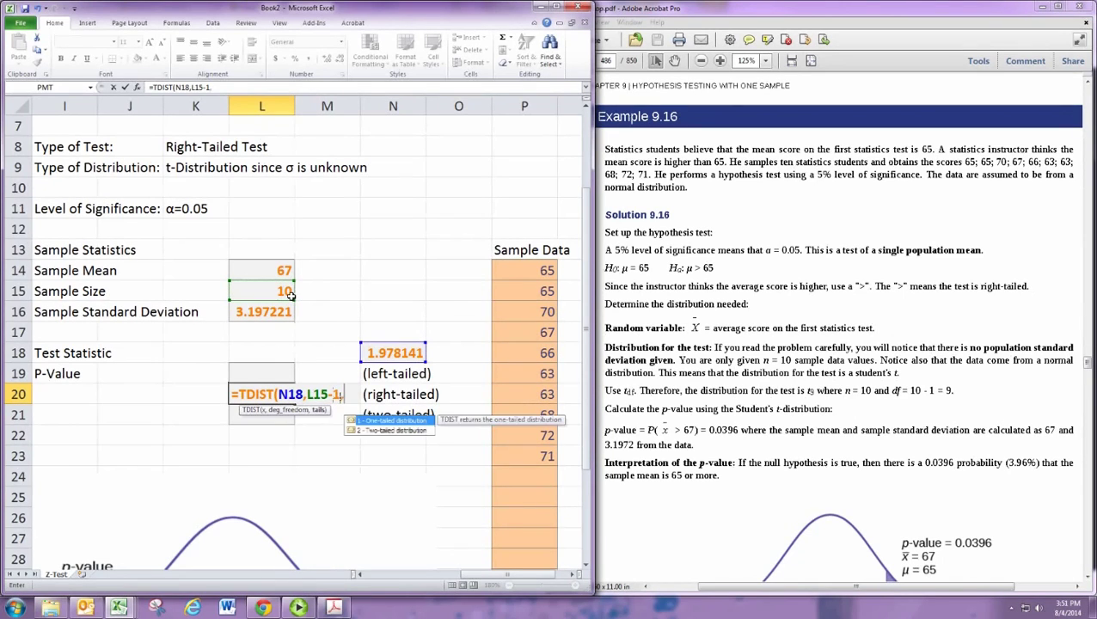
pyautogui.write('1')
pyautogui.write(')')
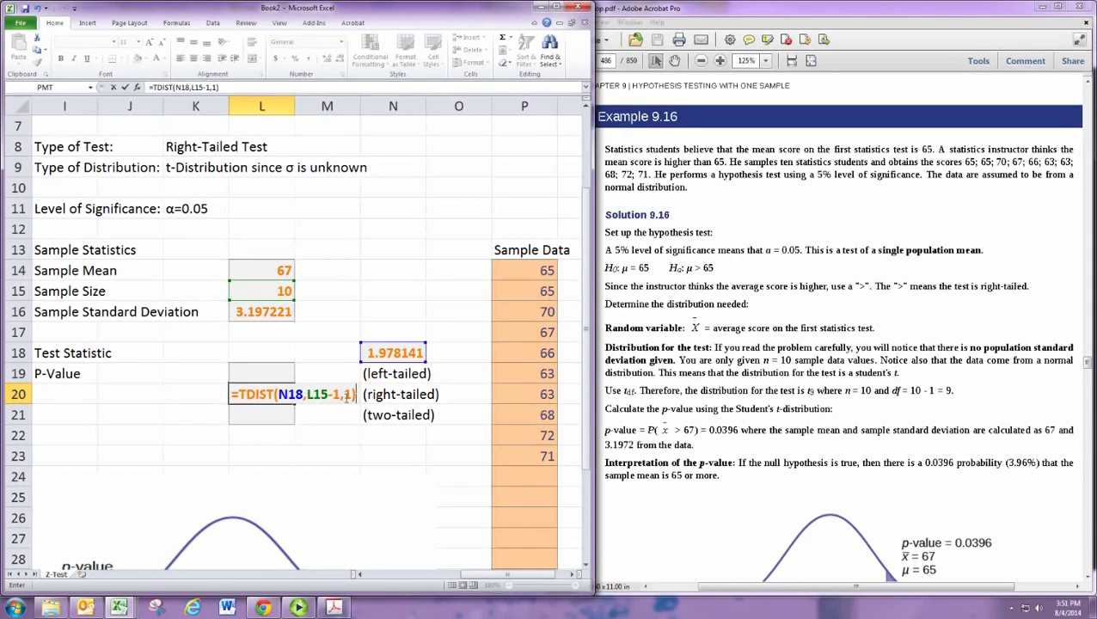
pyautogui.press('Return')
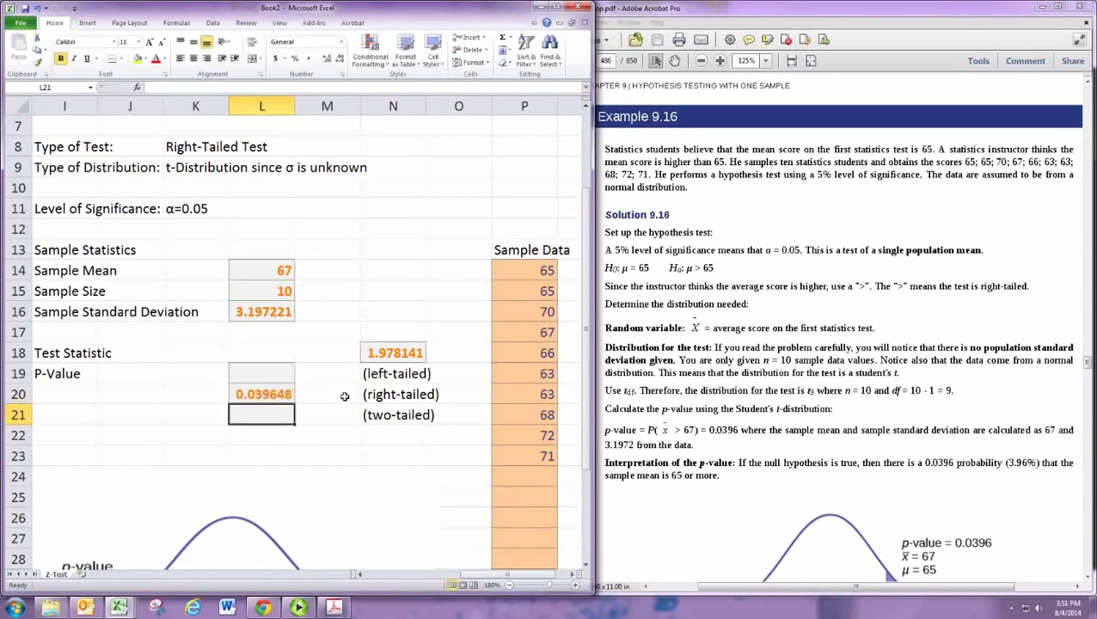
pyautogui.click(270, 399)
pyautogui.click(833, 511)
# Capture Figure 9.9's shaded right-tail curve from the PDF and paste it under the p-values
pyautogui.scroll(-2, 833, 511)
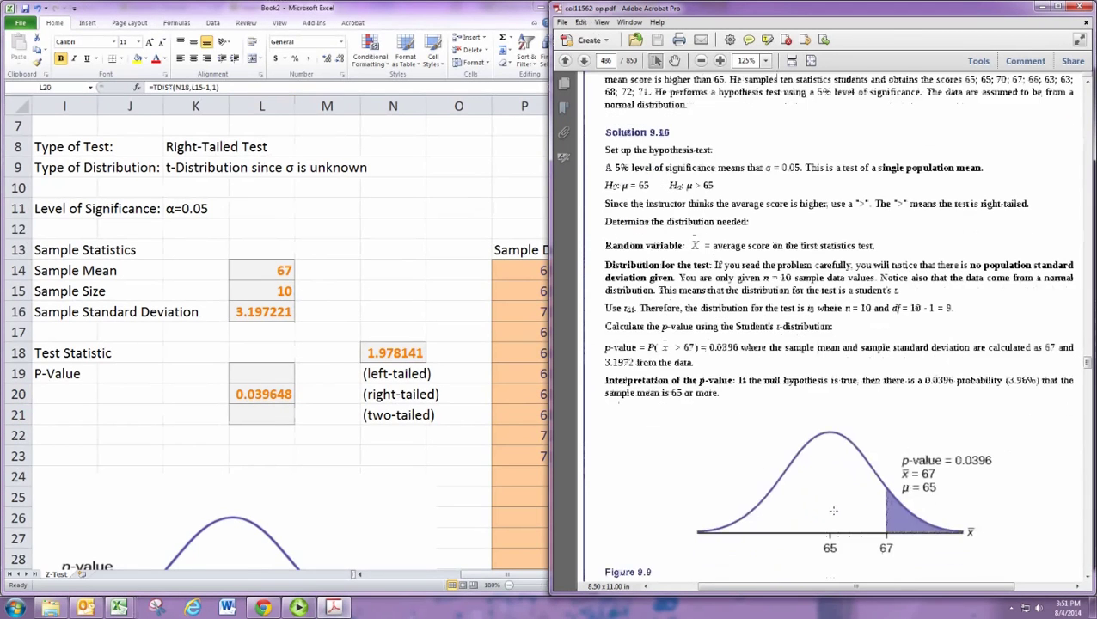
pyautogui.scroll(-1, 833, 511)
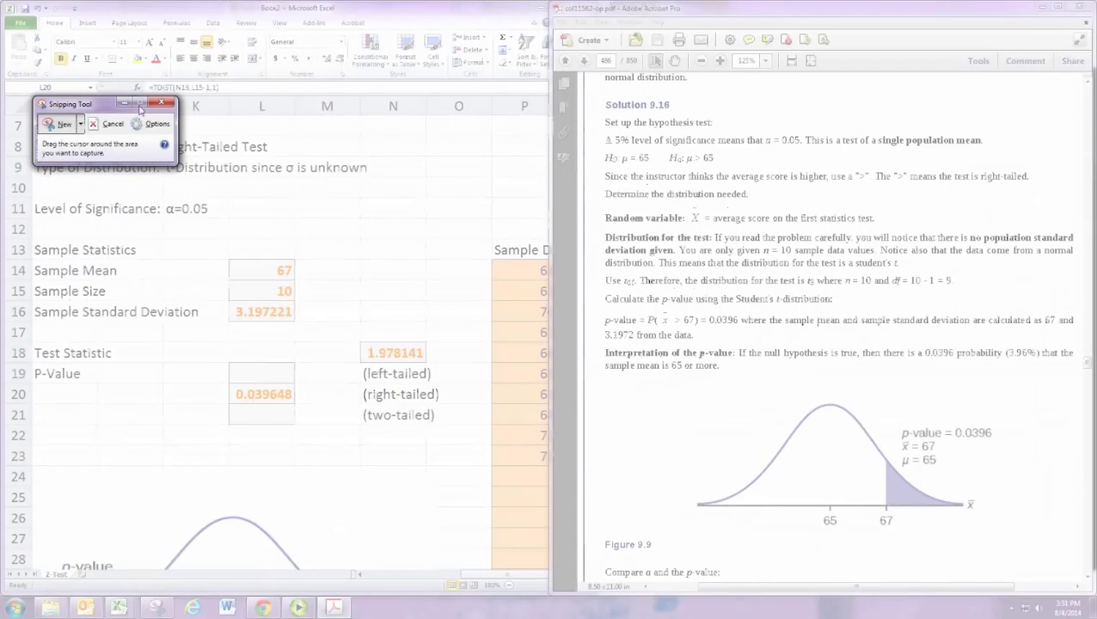
pyautogui.moveTo(680, 388); pyautogui.dragTo(1029, 548)
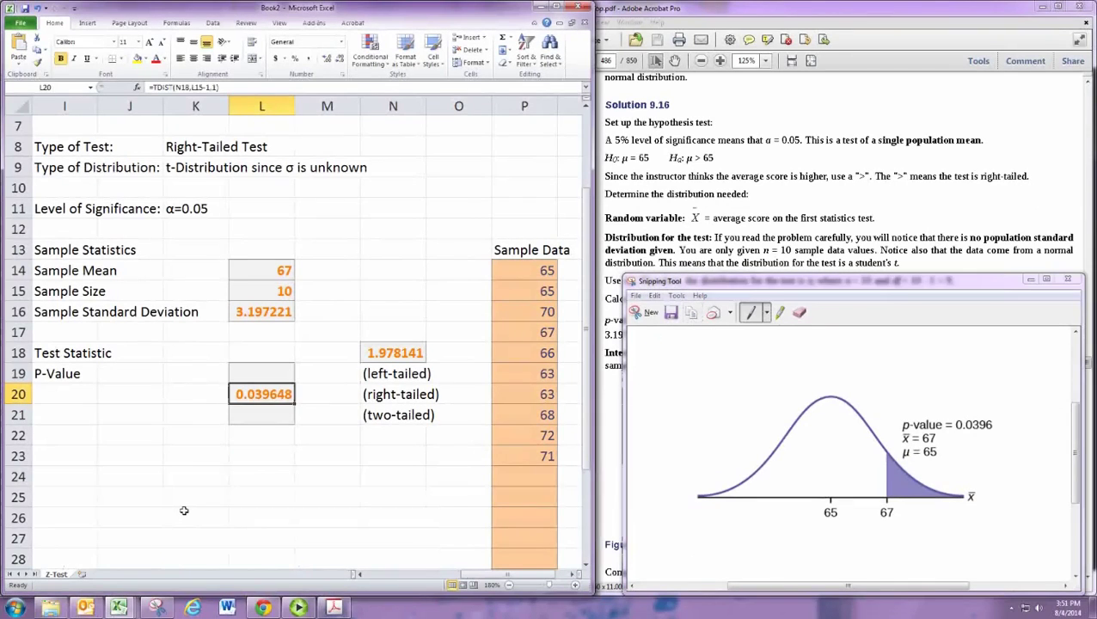
pyautogui.hotkey('ctrl', 'v')
pyautogui.moveTo(295, 473); pyautogui.dragTo(102, 525)
pyautogui.scroll(-2, 102, 525)
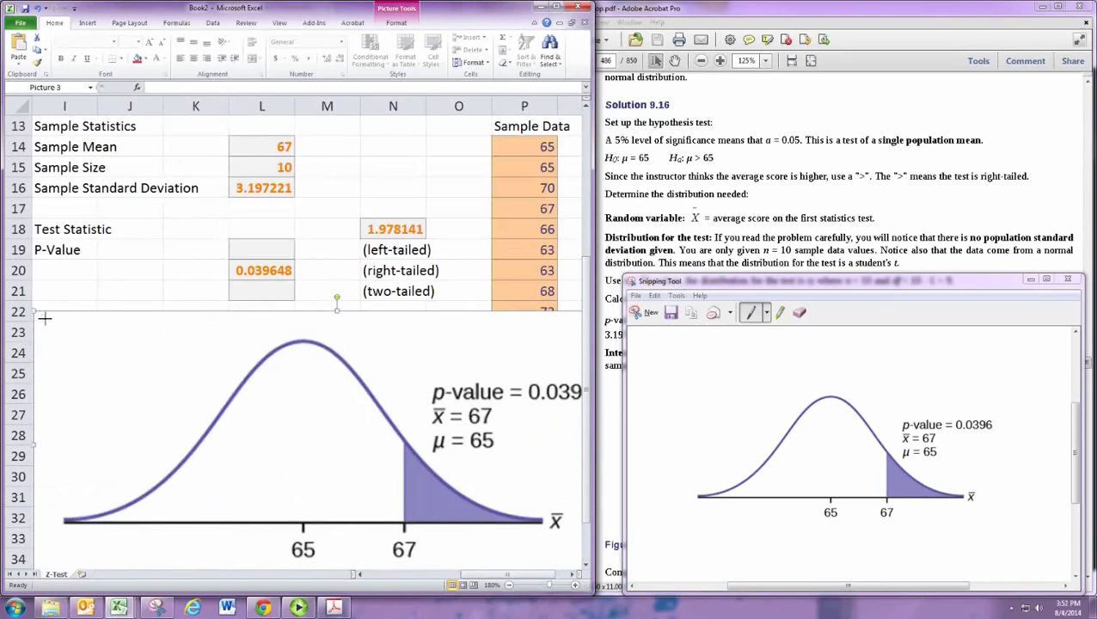
pyautogui.moveTo(45, 318); pyautogui.dragTo(176, 396)
pyautogui.moveTo(252, 409); pyautogui.dragTo(164, 379)
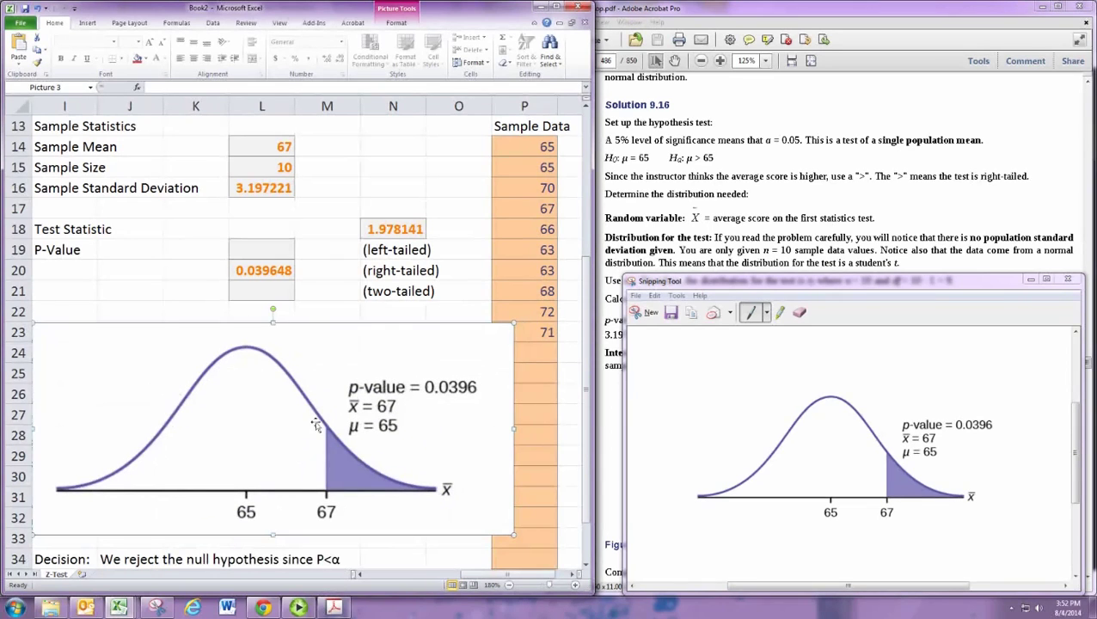
pyautogui.scroll(2, 303, 396)
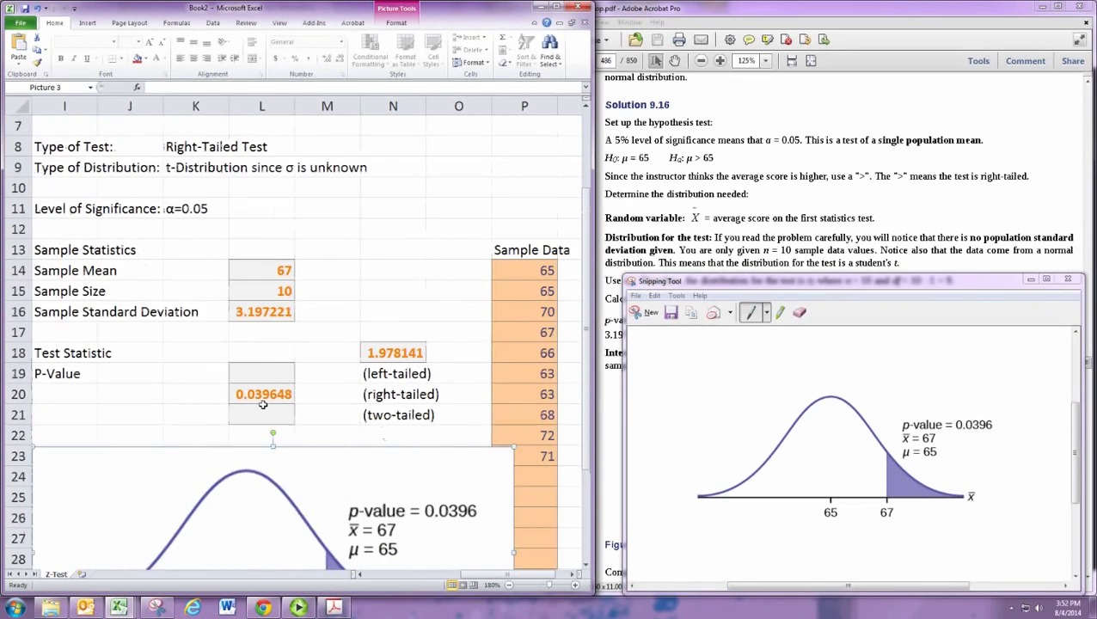
pyautogui.doubleClick(263, 397)
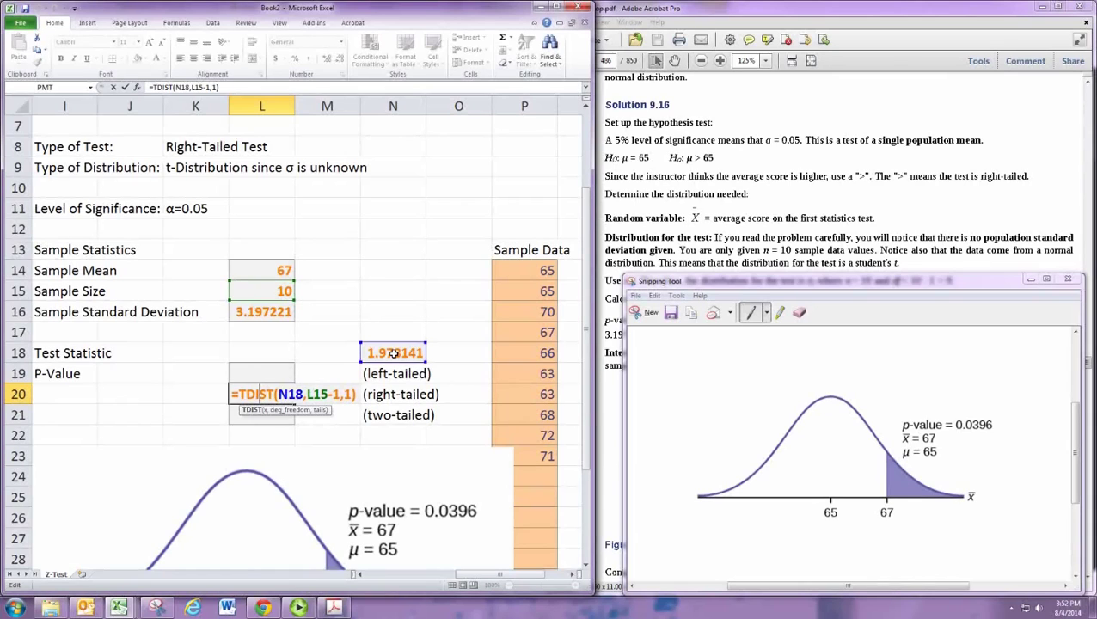
# Close the screen-capture window, check the N18 test statistic, and select left-tailed cell L19
pyautogui.press('Return')
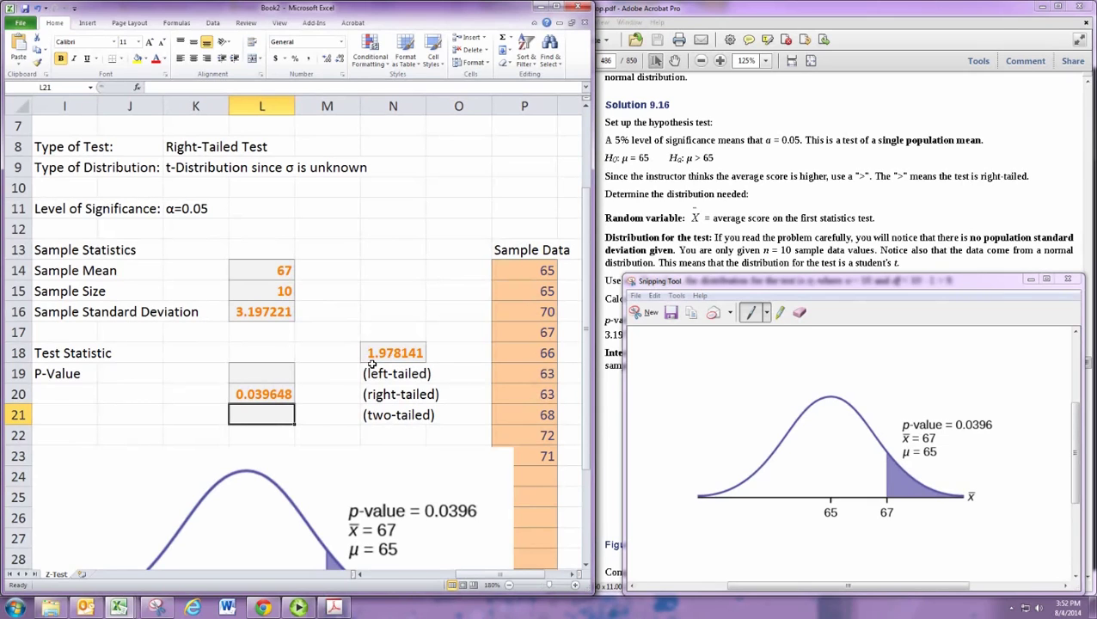
pyautogui.click(1031, 279)
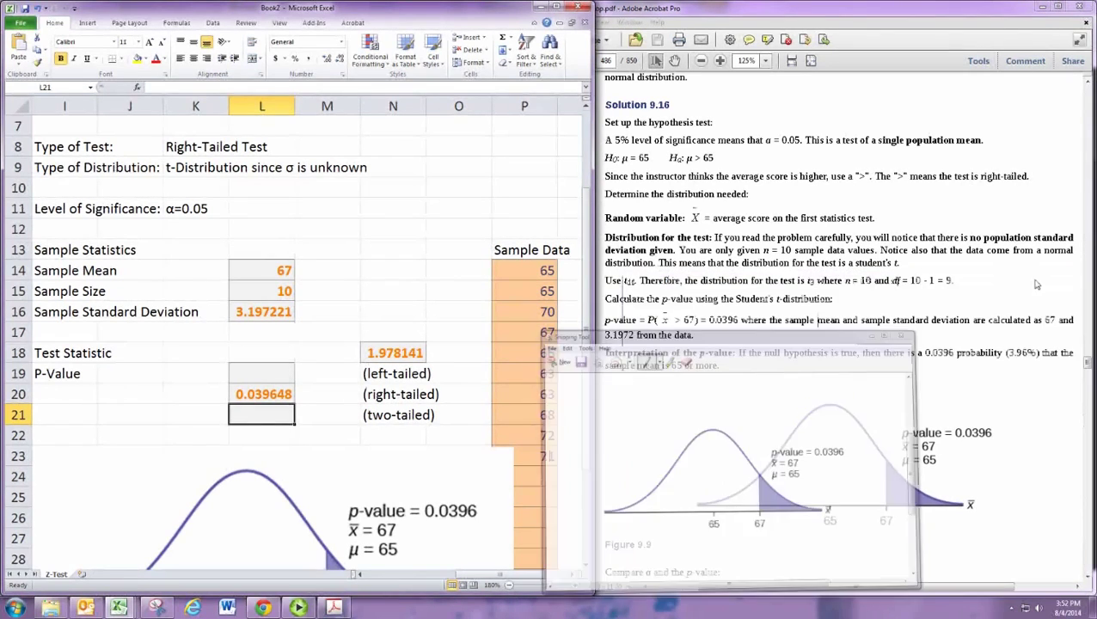
pyautogui.click(404, 360)
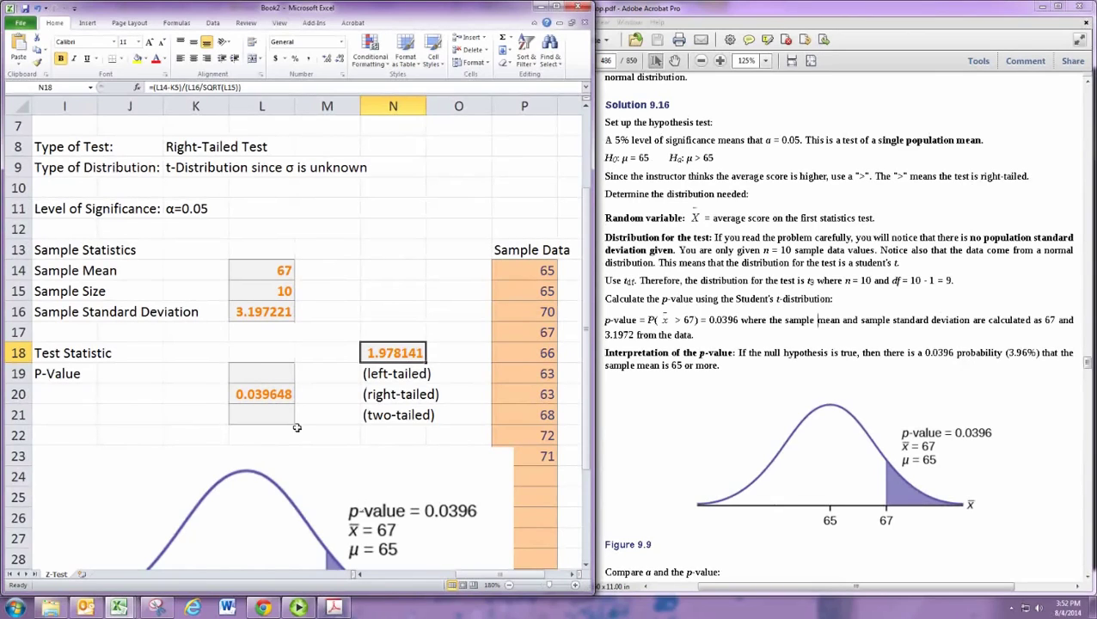
pyautogui.click(264, 380)
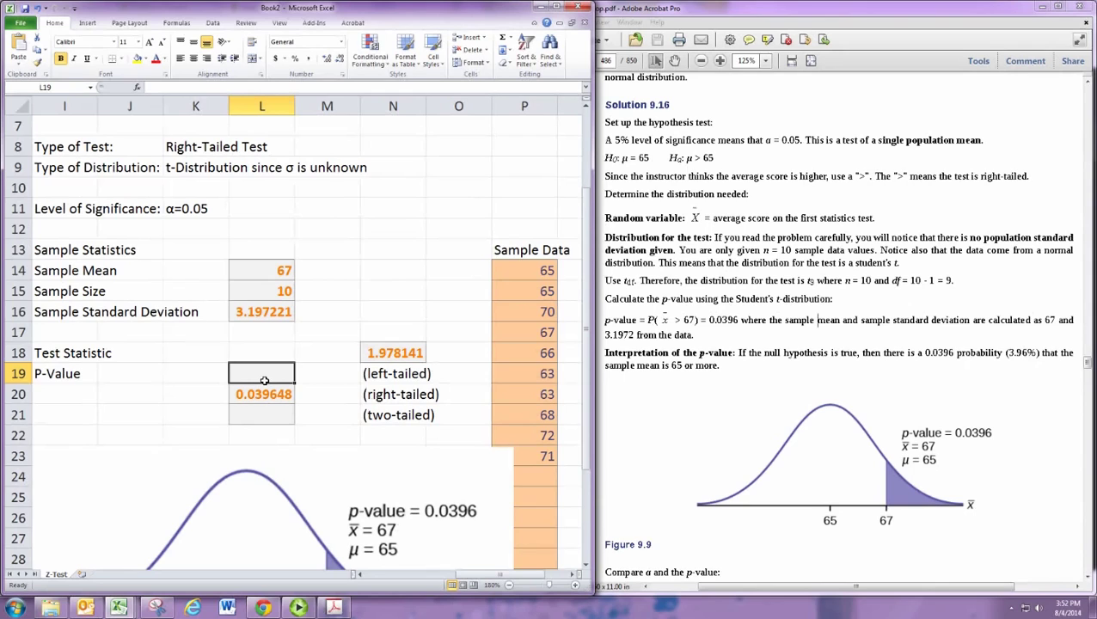
# Enter =TDIST(-N18,L15-1,1) in L19 as the left-tailed p-value, which returns #NUM!
pyautogui.write('=')
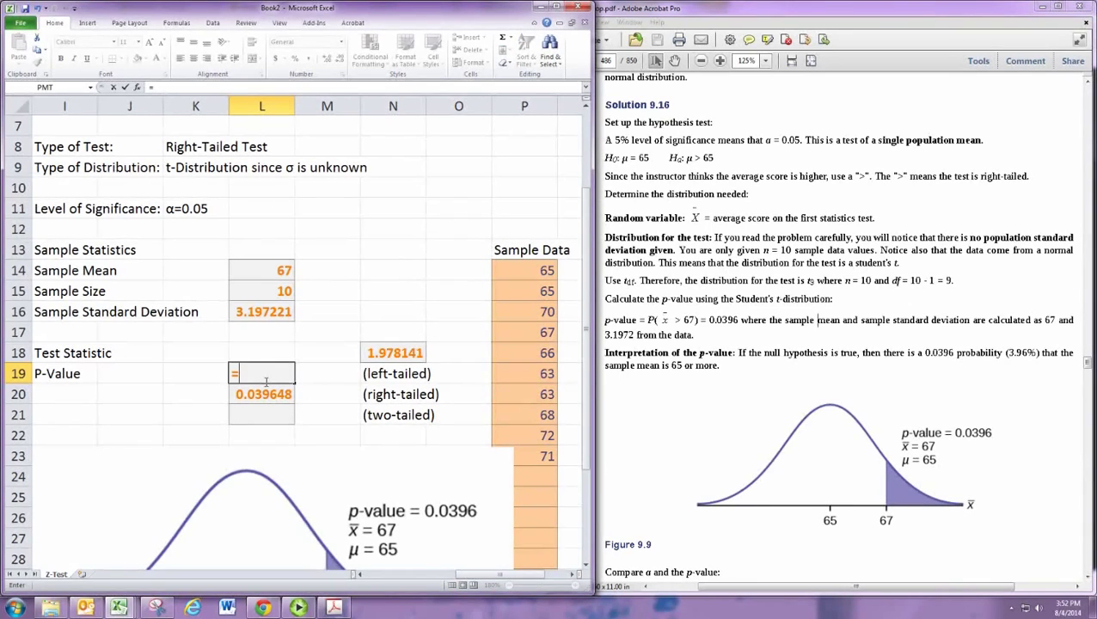
pyautogui.write('TDIST(')
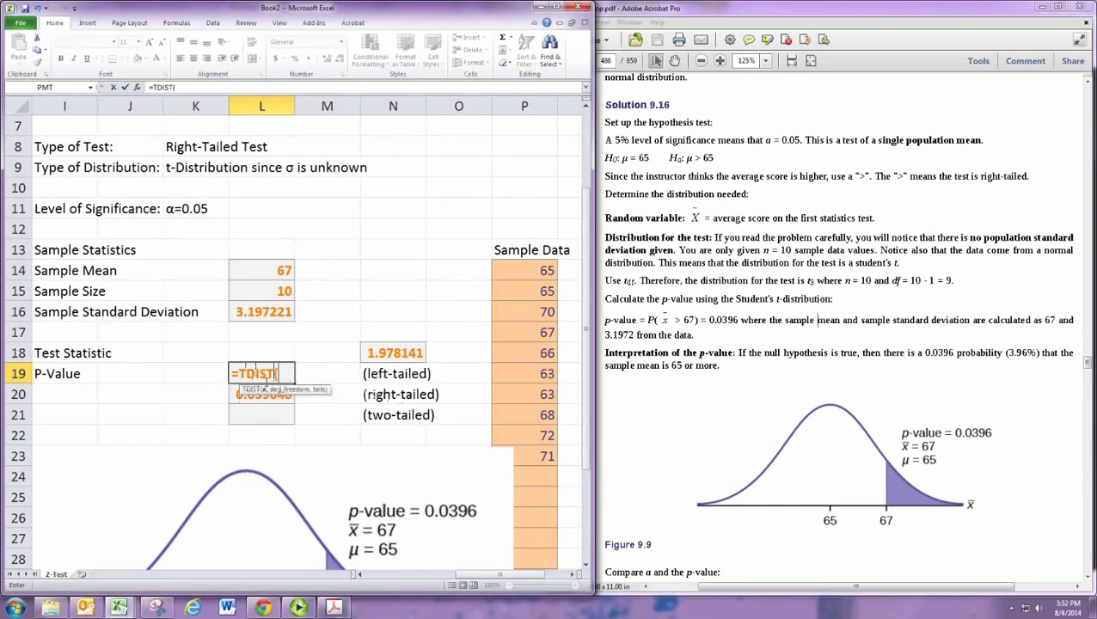
pyautogui.write('-')
pyautogui.click(395, 355)
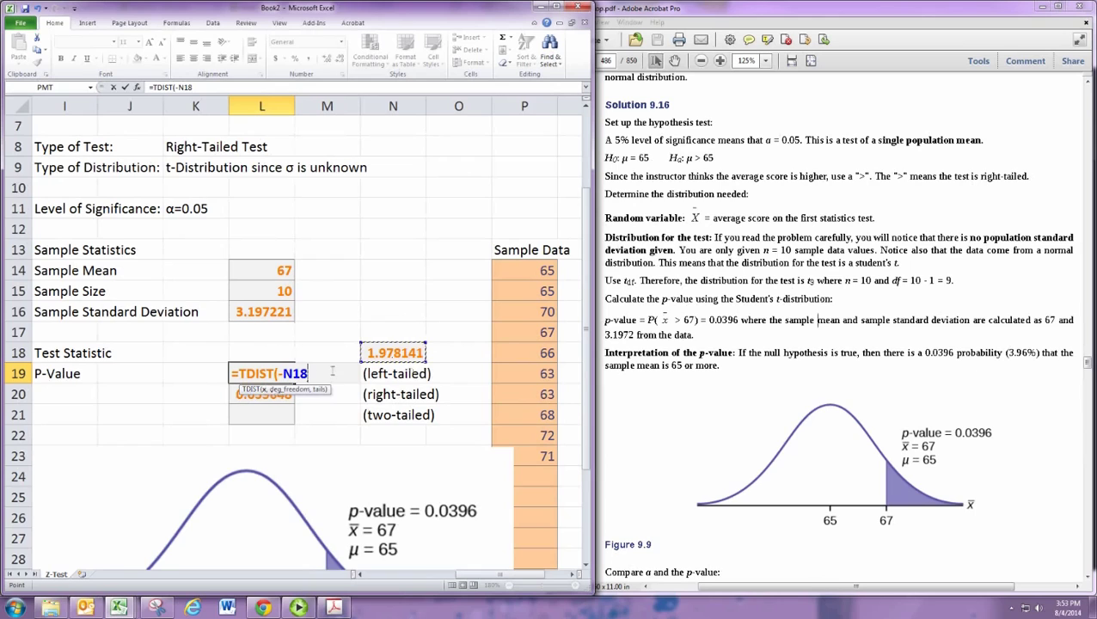
pyautogui.write(',')
pyautogui.click(291, 295)
pyautogui.write('-')
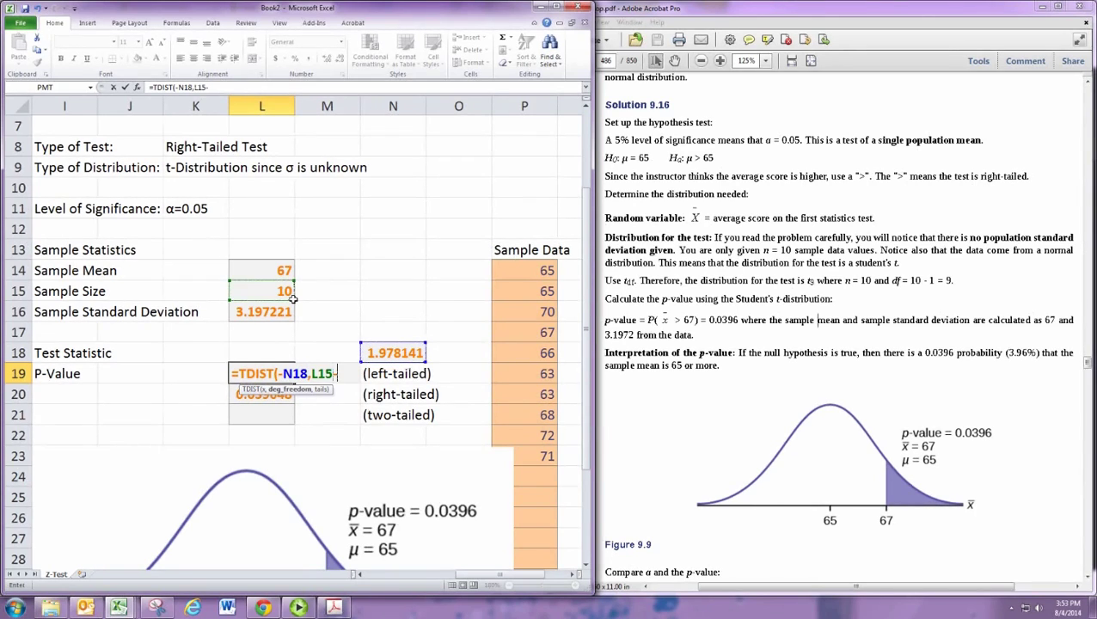
pyautogui.write('1,1')
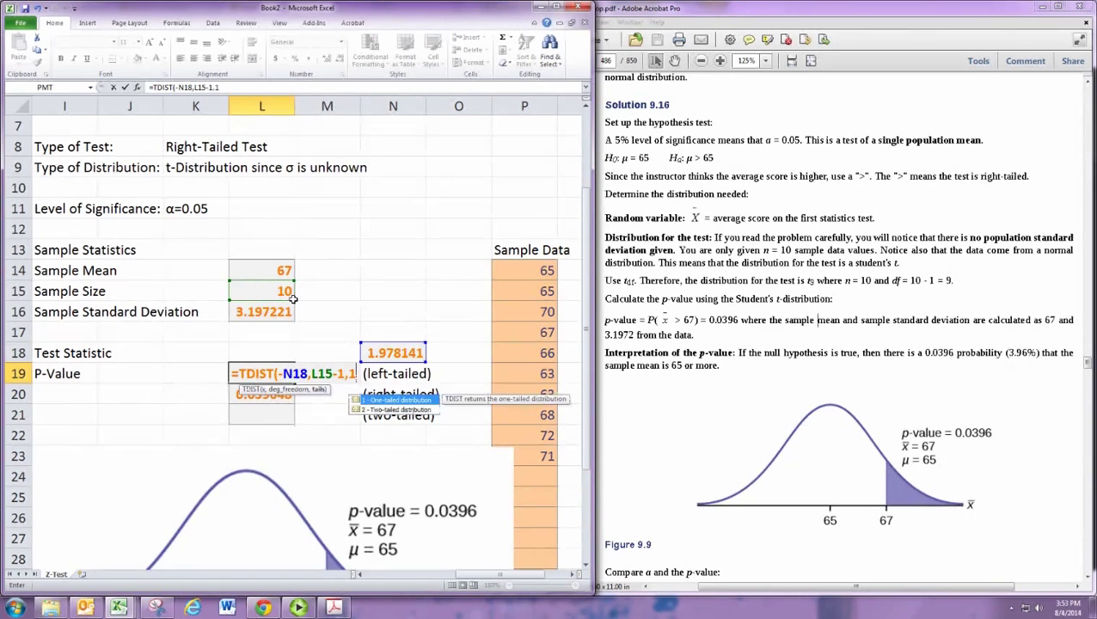
pyautogui.write(')')
pyautogui.hotkey('ctrl', 'Return')
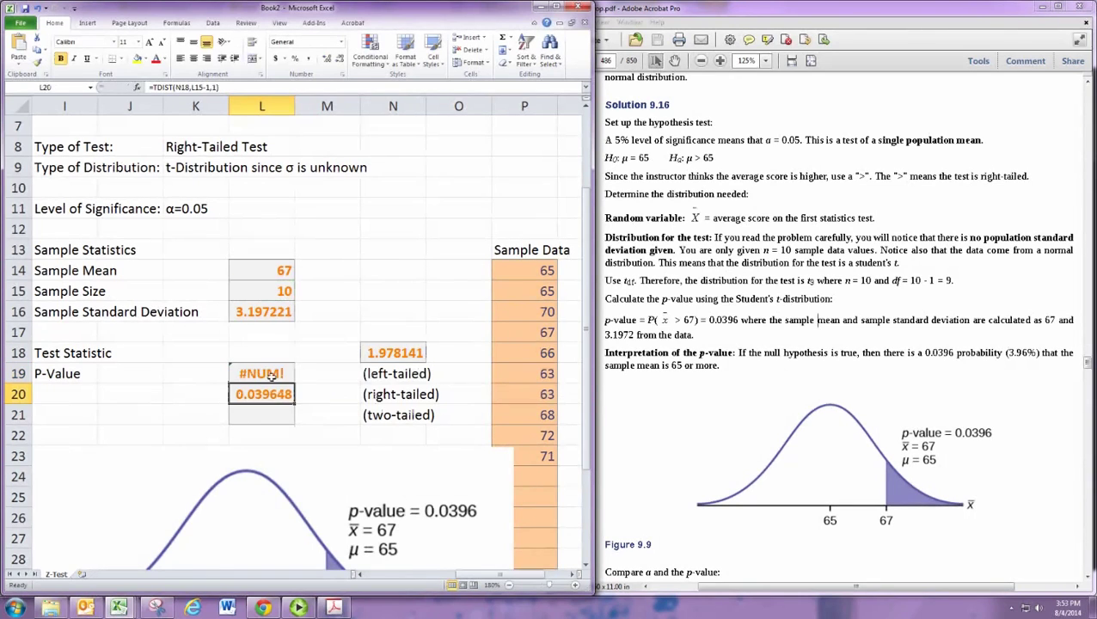
pyautogui.click(271, 274)
pyautogui.scroll(1, 271, 274)
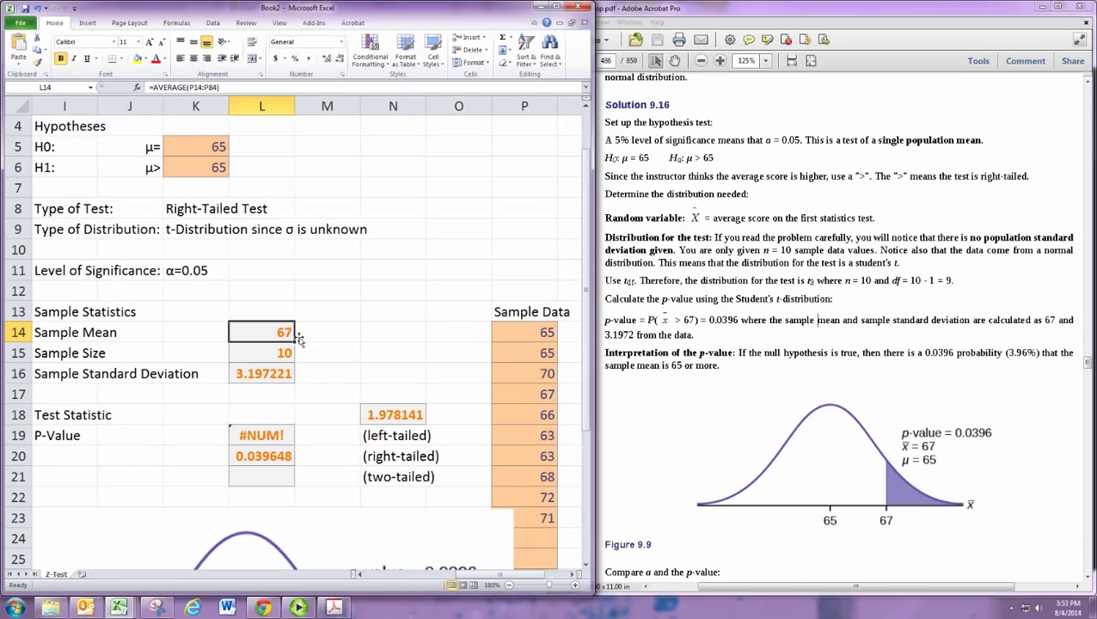
pyautogui.write('62')
pyautogui.press('Return')
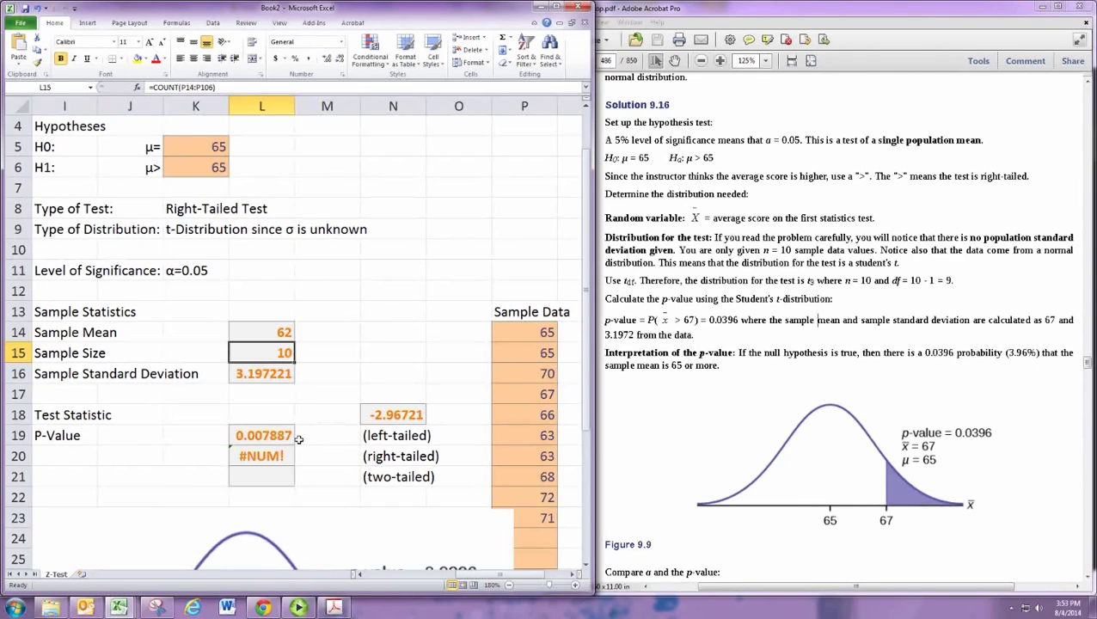
pyautogui.click(31, 8)
pyautogui.scroll(-1, 259, 438)
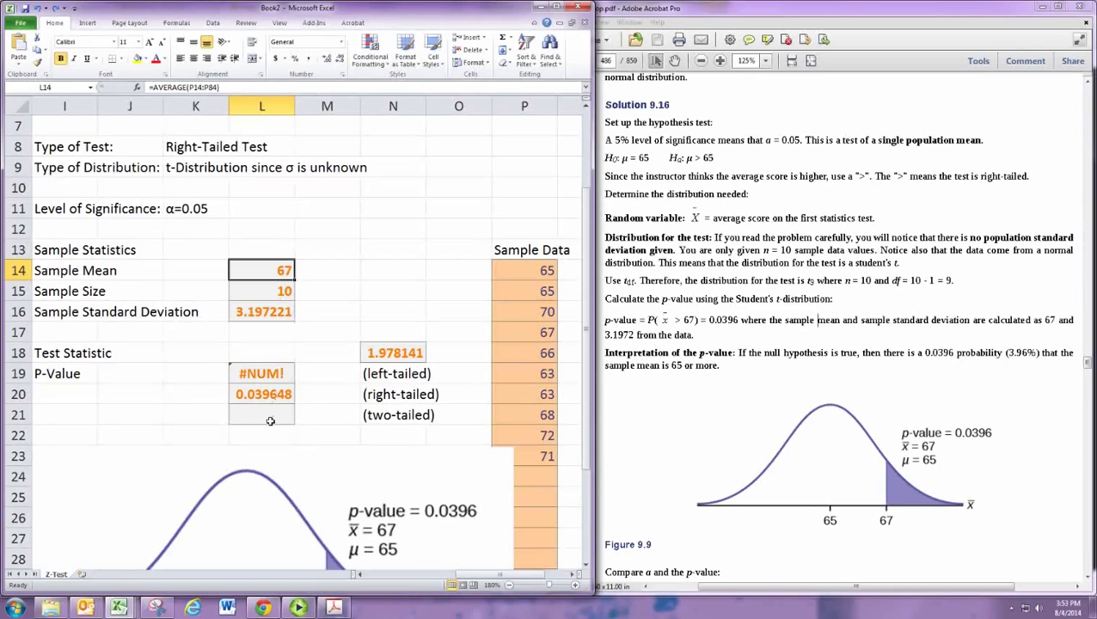
# Enter =TDIST(ABS(N18),L15-1,2) in L21 for a two-tailed p-value of 0.079296
pyautogui.click(270, 421)
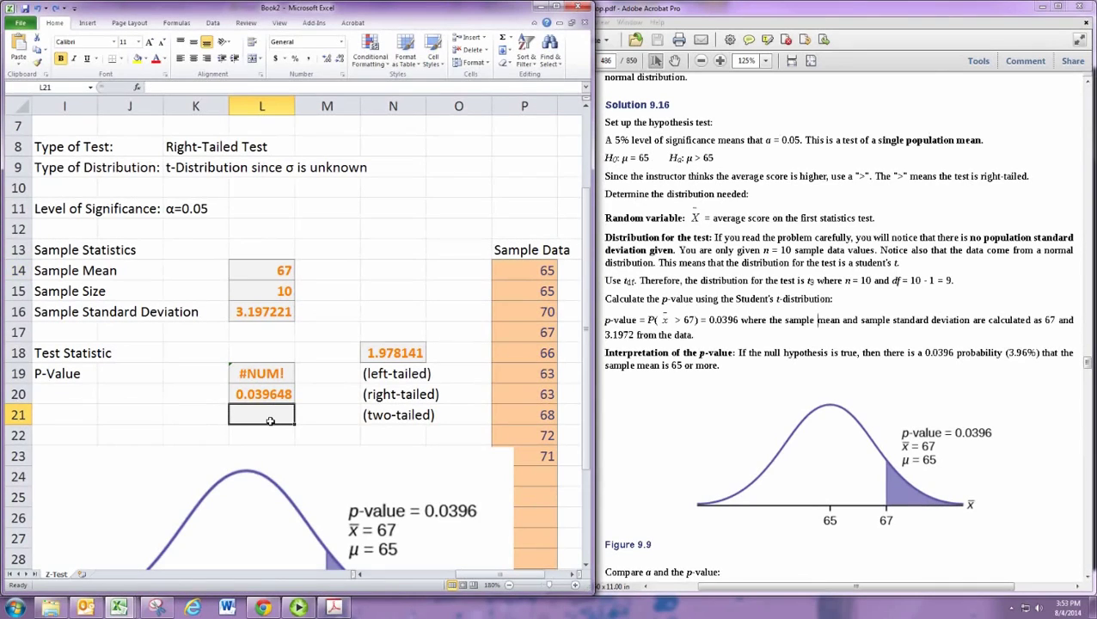
pyautogui.write('=')
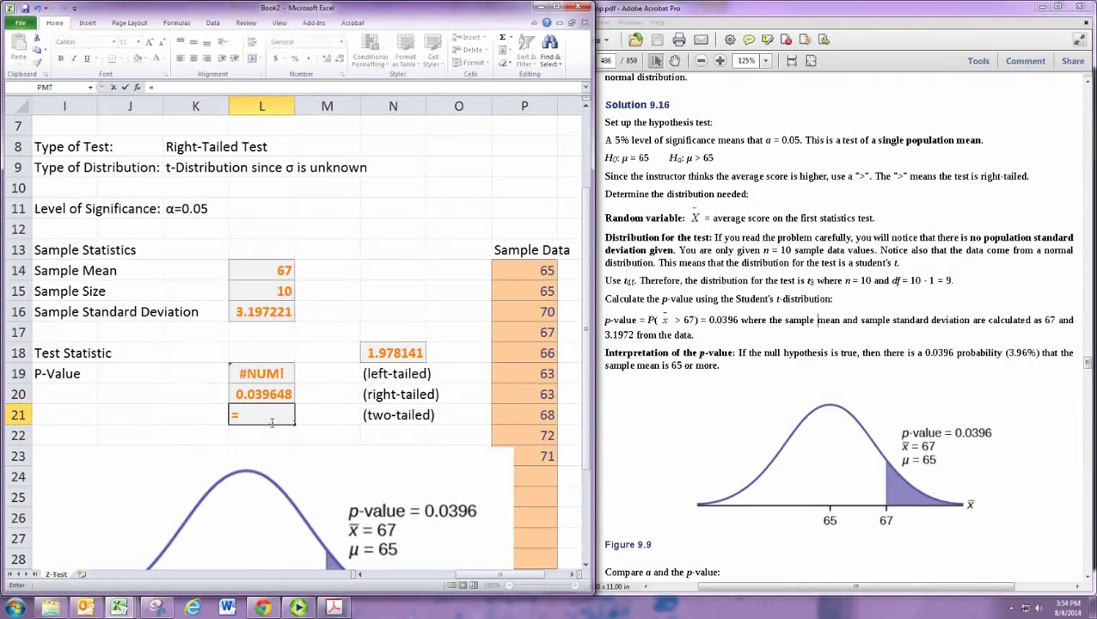
pyautogui.write('TDIST')
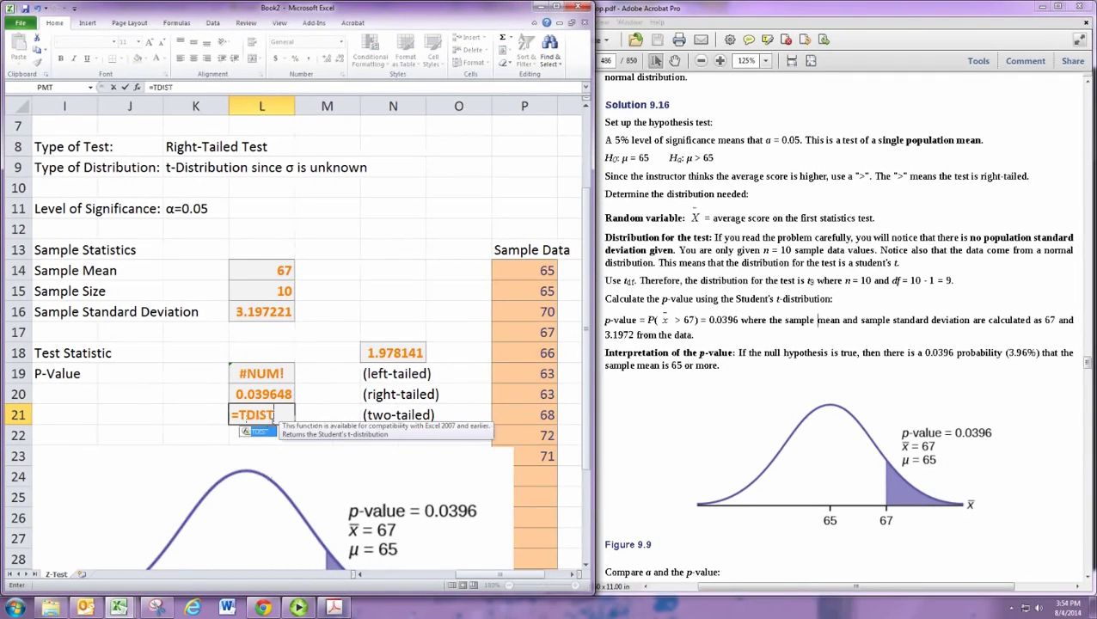
pyautogui.write('(')
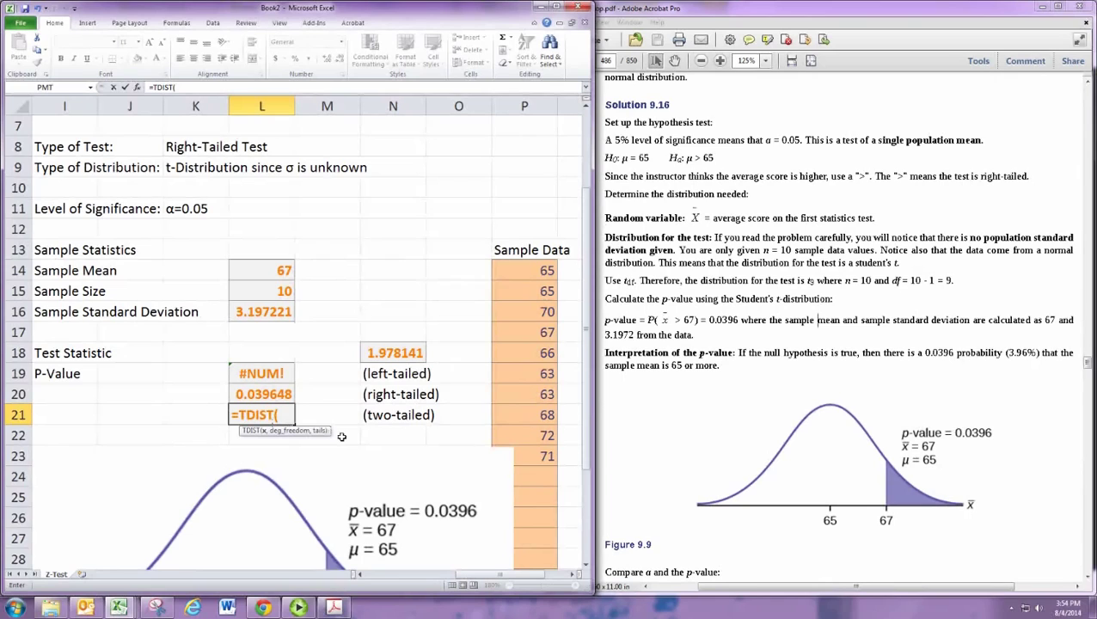
pyautogui.write('abs(')
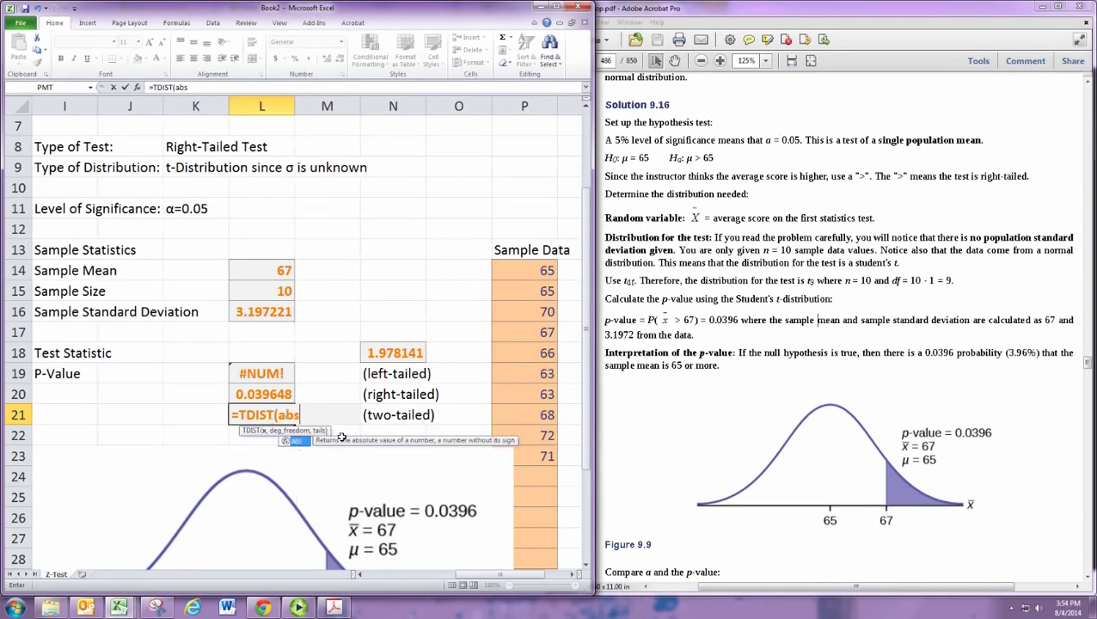
pyautogui.click(392, 354)
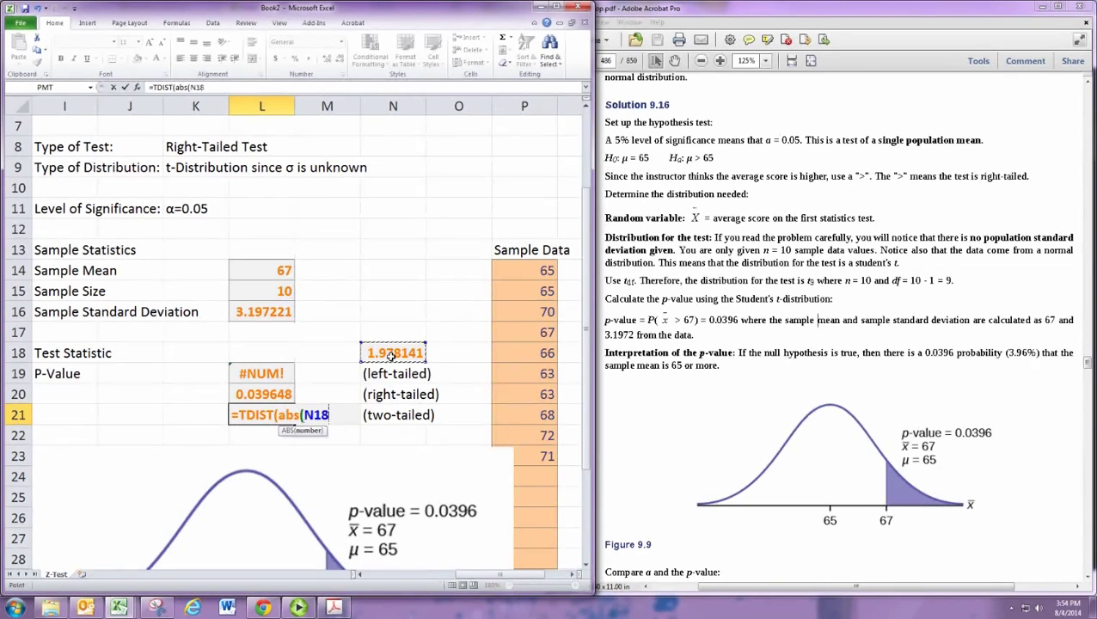
pyautogui.write(')')
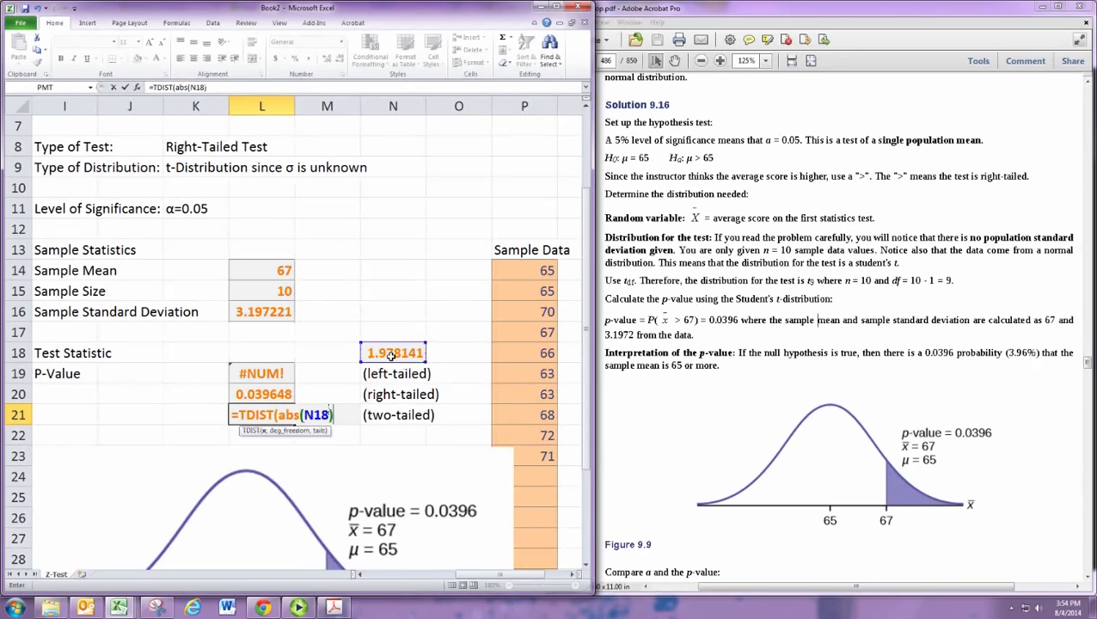
pyautogui.write(',')
pyautogui.click(284, 291)
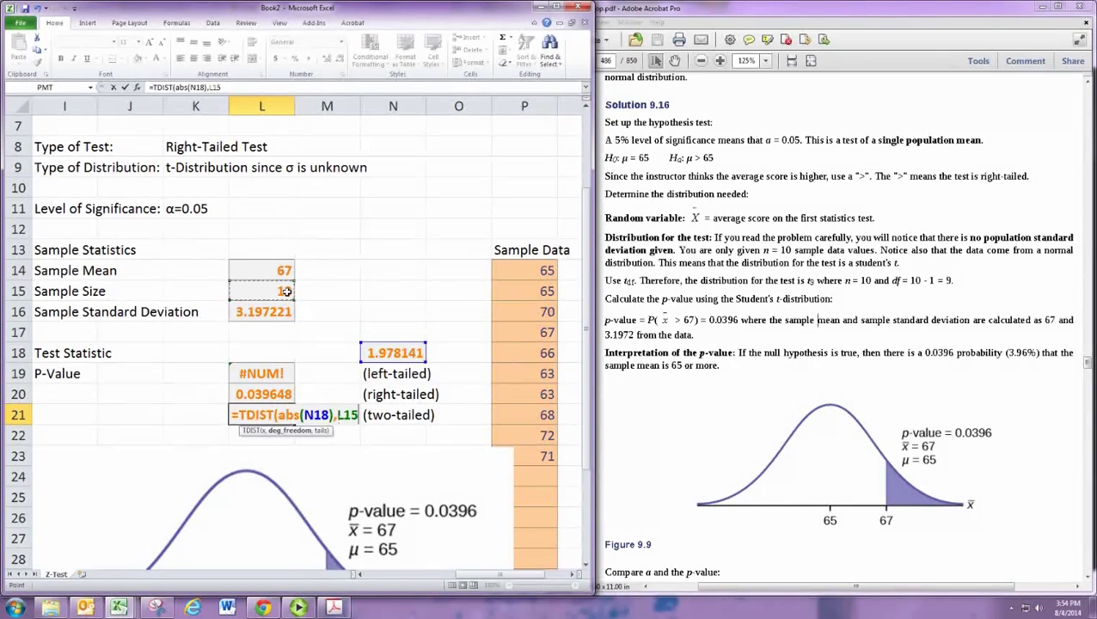
pyautogui.write('-1')
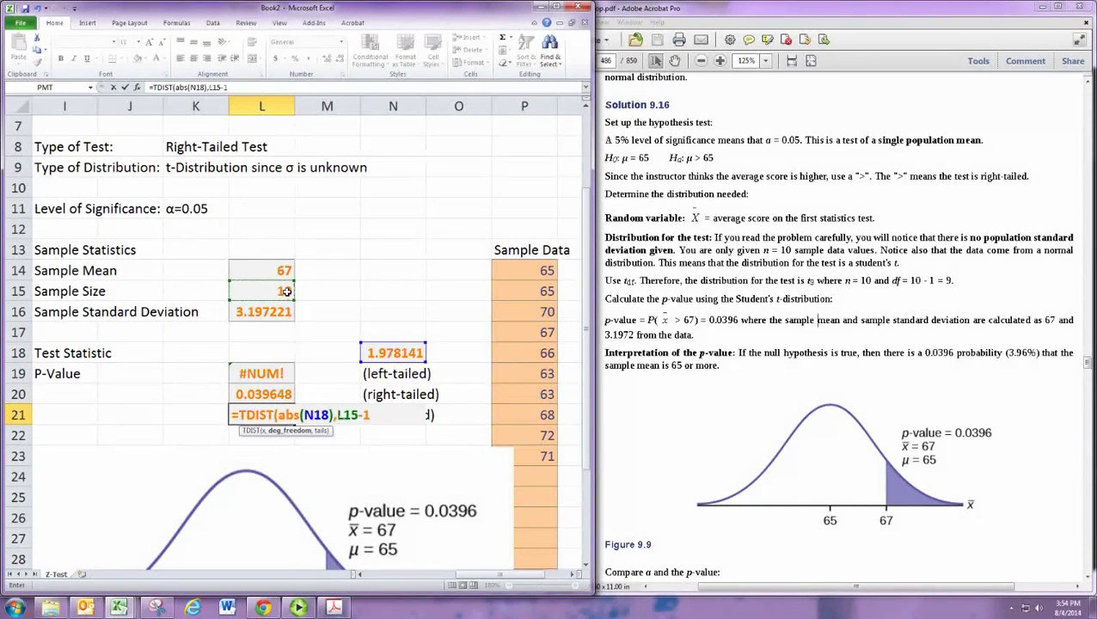
pyautogui.write(',2')
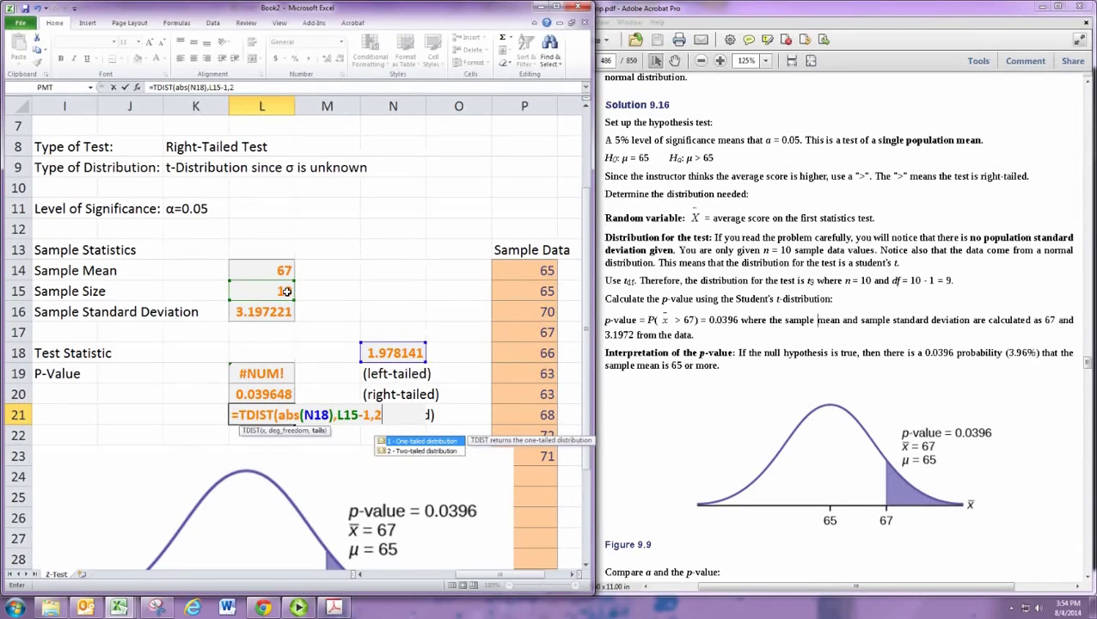
pyautogui.write(')')
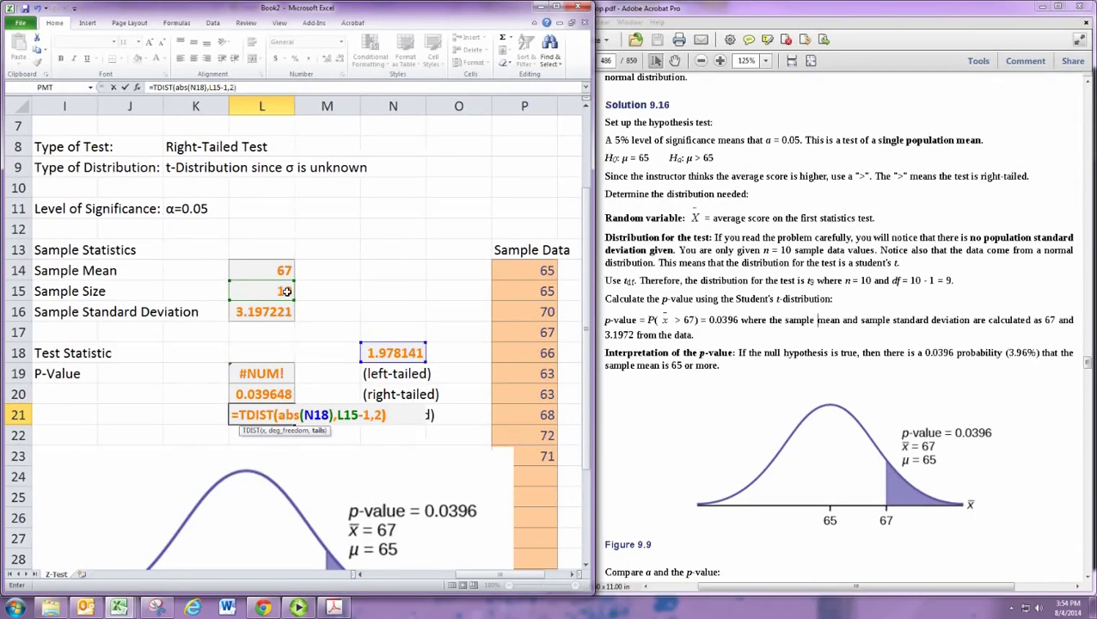
pyautogui.press('Return')
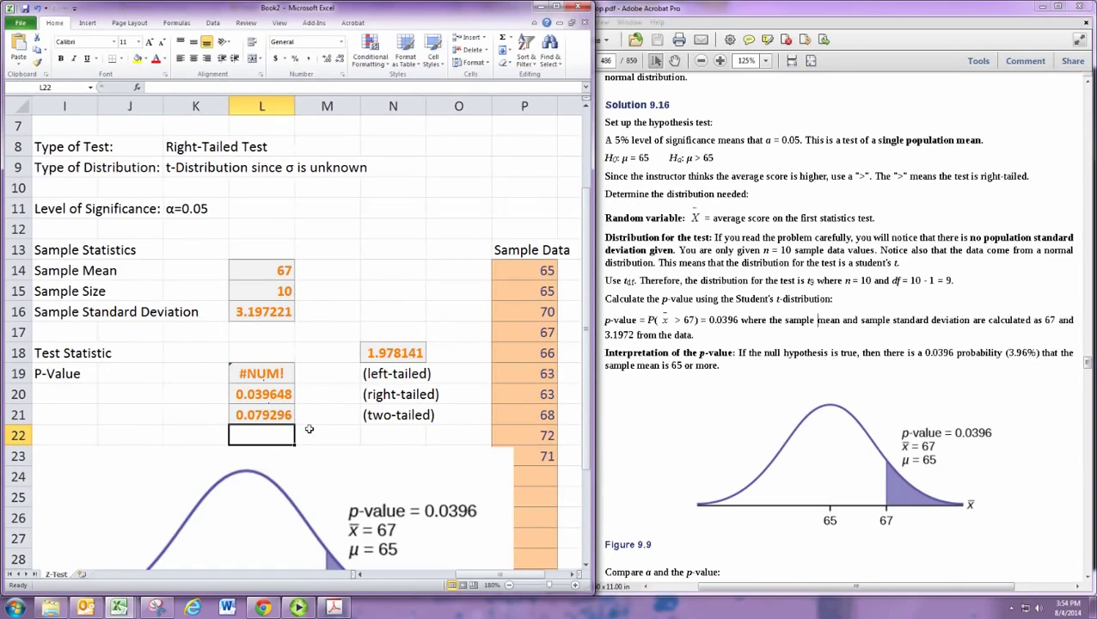
pyautogui.click(275, 419)
pyautogui.doubleClick(272, 413)
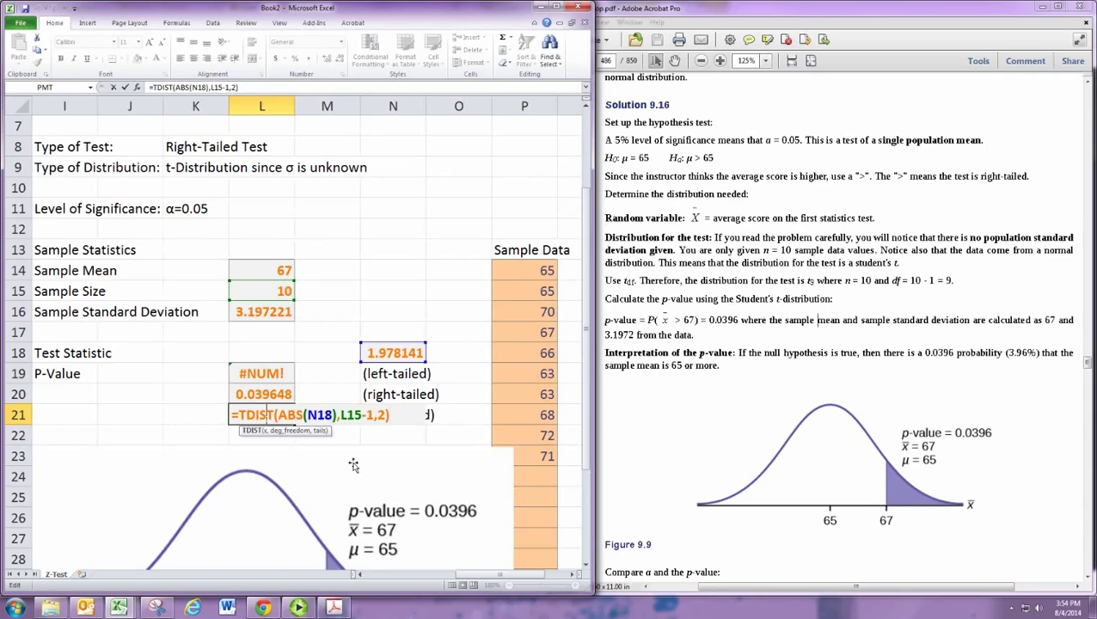
# Move the bell-curve graph up to start at row 22 and review the layout
pyautogui.press('Return')
pyautogui.click(292, 394)
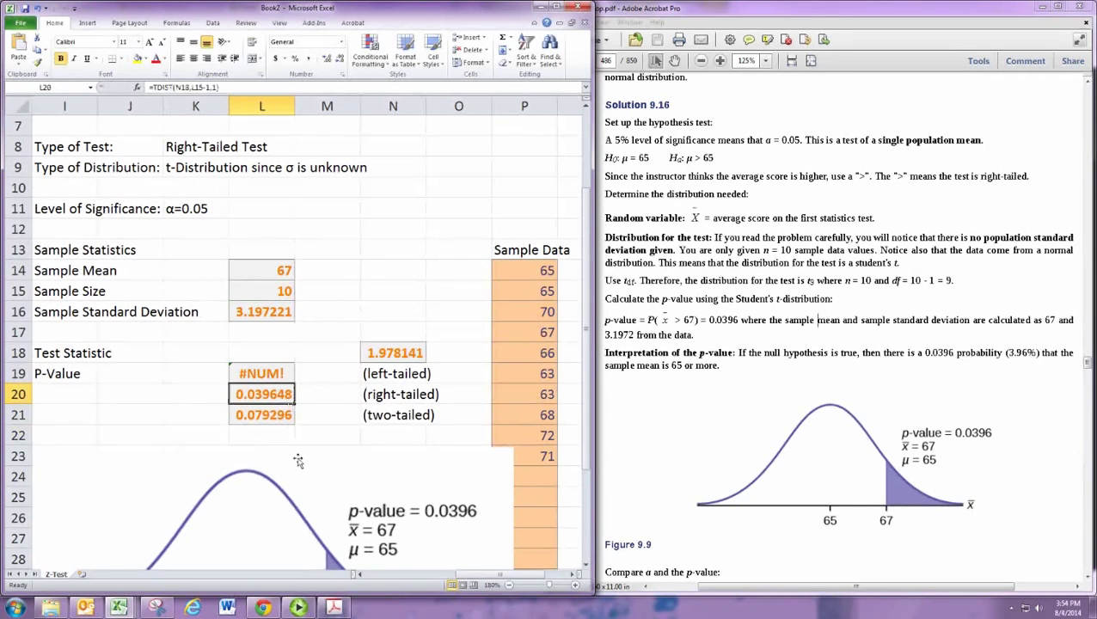
pyautogui.moveTo(297, 462)
pyautogui.mouseDown()
pyautogui.moveTo(313, 437)
pyautogui.moveTo(316, 462)
pyautogui.moveTo(316, 450)
pyautogui.mouseUp()
pyautogui.scroll(-2, 315, 451)
pyautogui.scroll(-2, 312, 439)
pyautogui.scroll(2, 195, 460)
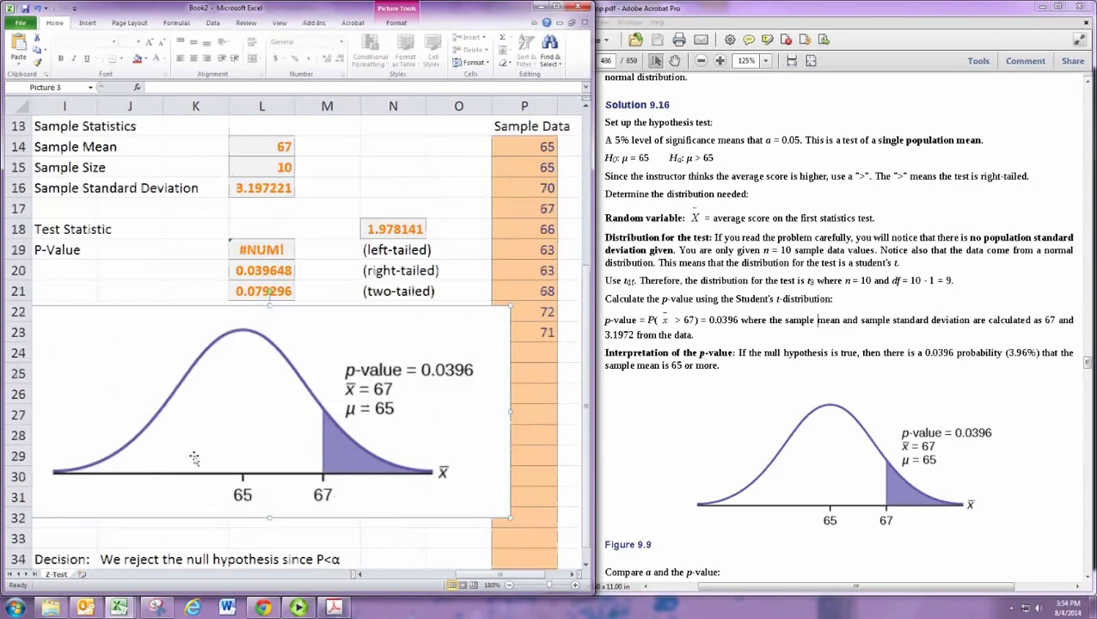
pyautogui.scroll(3, 194, 460)
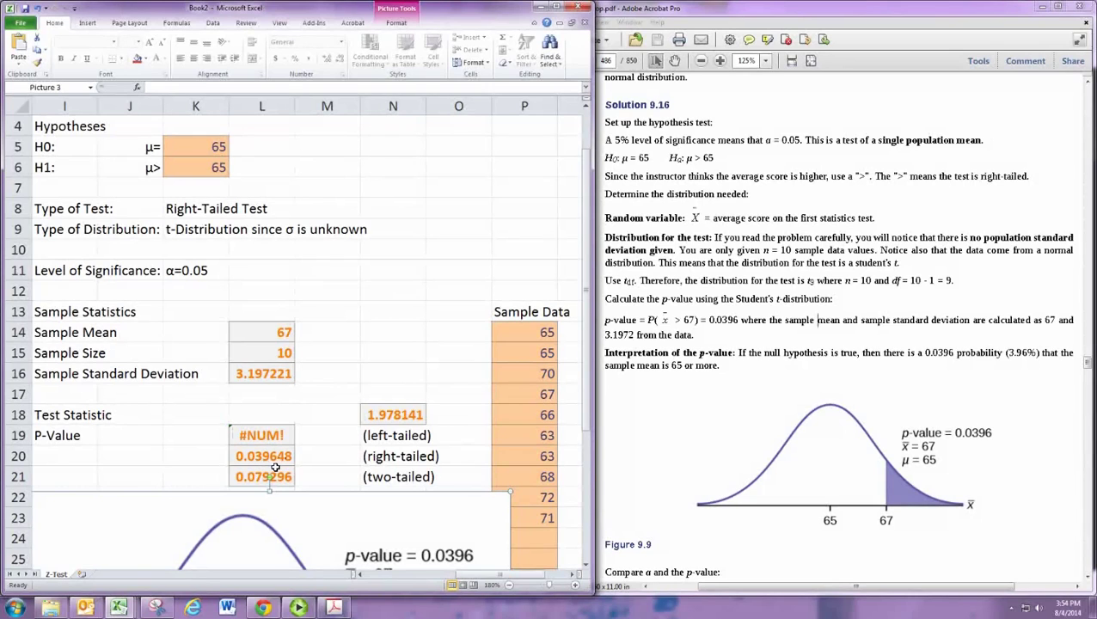
pyautogui.scroll(-5, 276, 467)
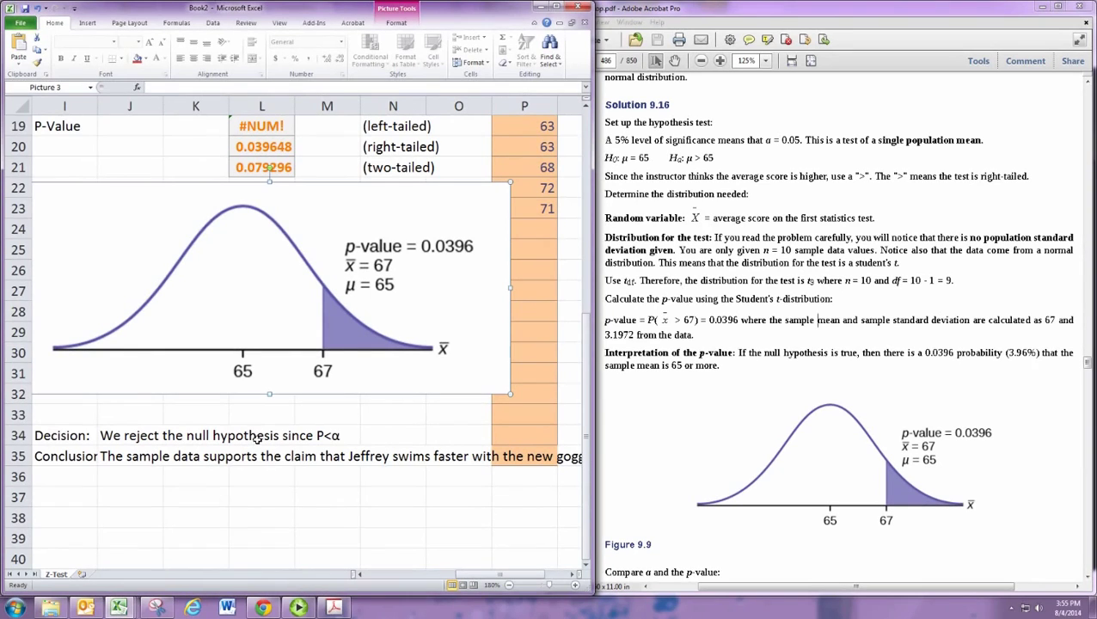
# Open the J35 conclusion sentence for editing and reread the textbook example
pyautogui.click(142, 461)
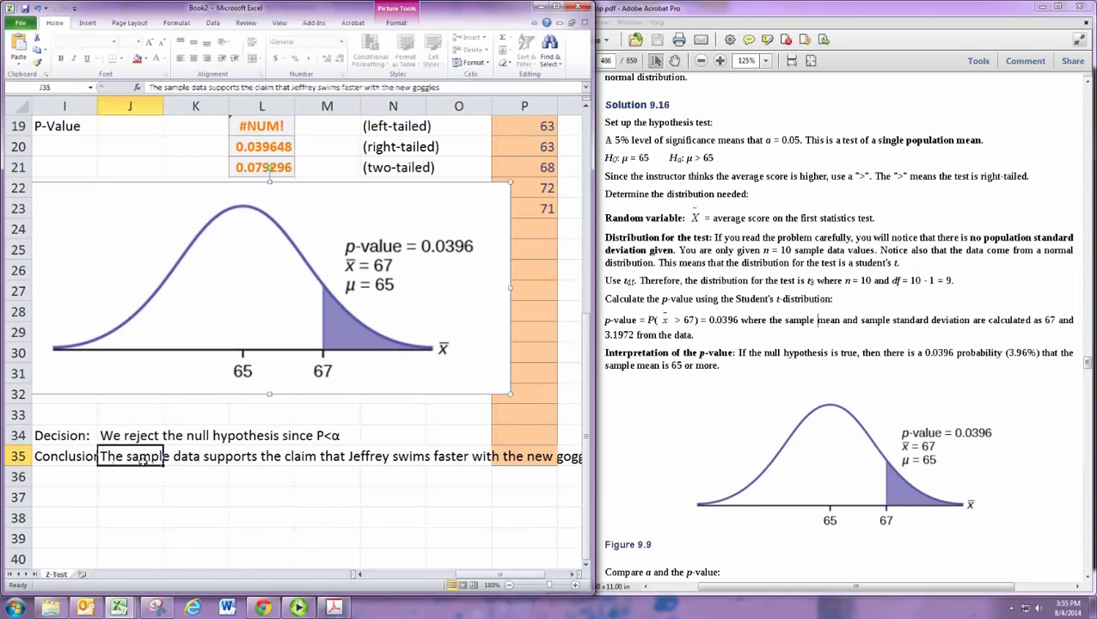
pyautogui.doubleClick(148, 463)
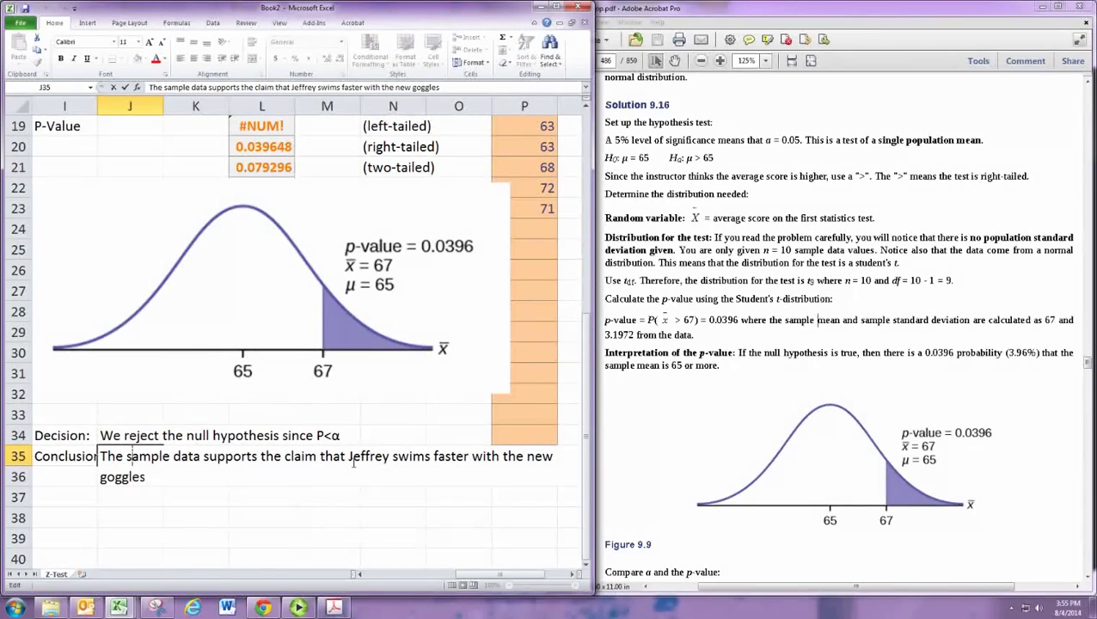
pyautogui.moveTo(353, 463); pyautogui.dragTo(146, 479)
pyautogui.click(719, 447)
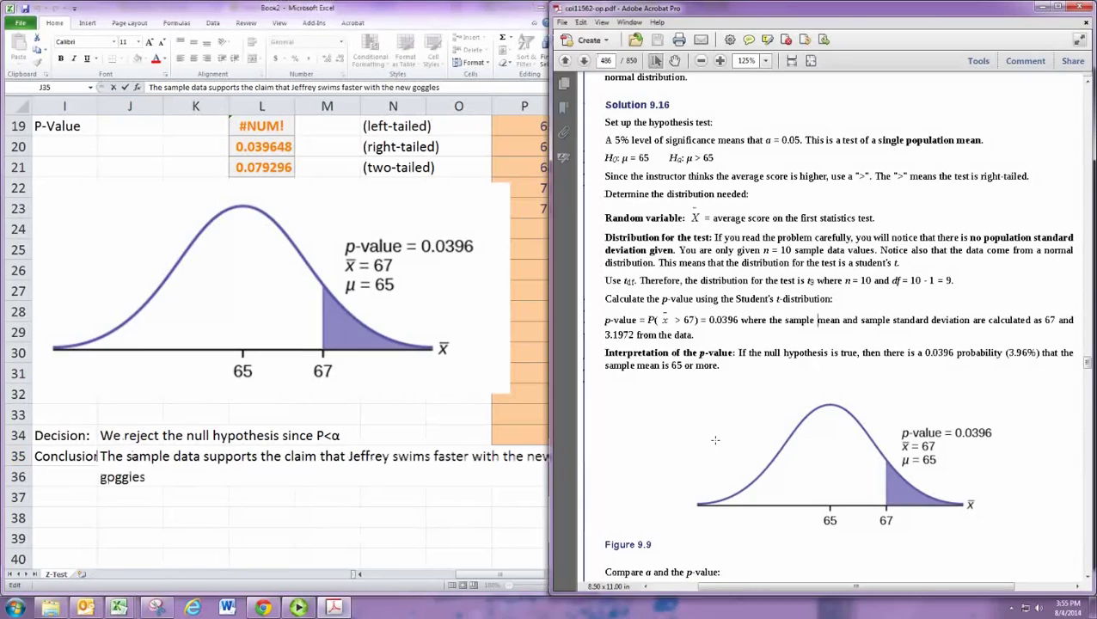
pyautogui.scroll(2, 719, 447)
pyautogui.scroll(1, 719, 448)
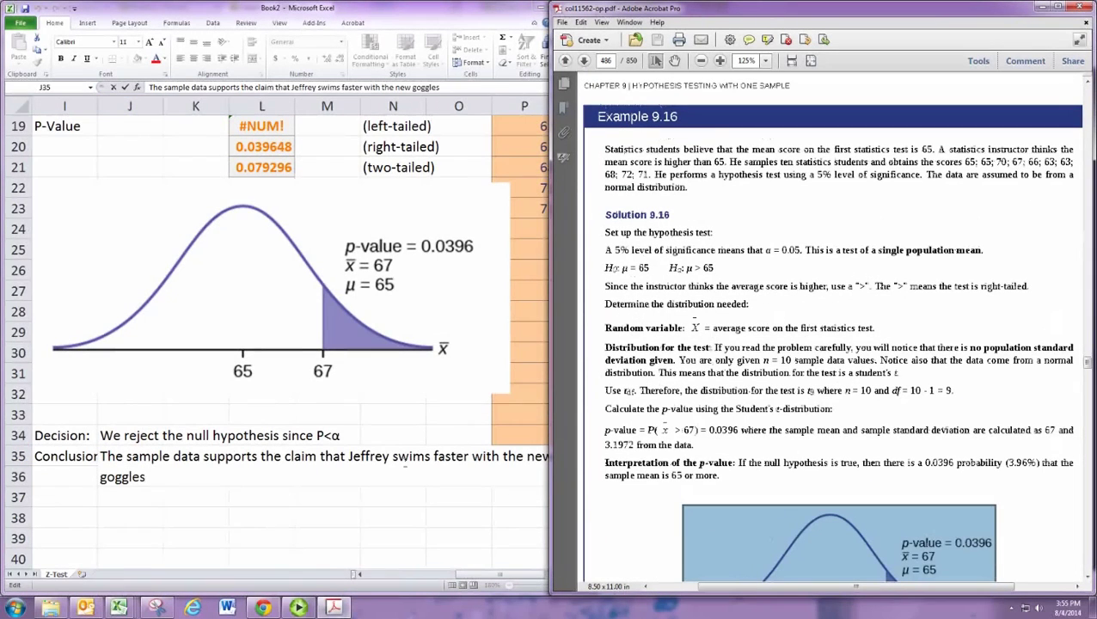
pyautogui.hotkey('alt', 'Tab')
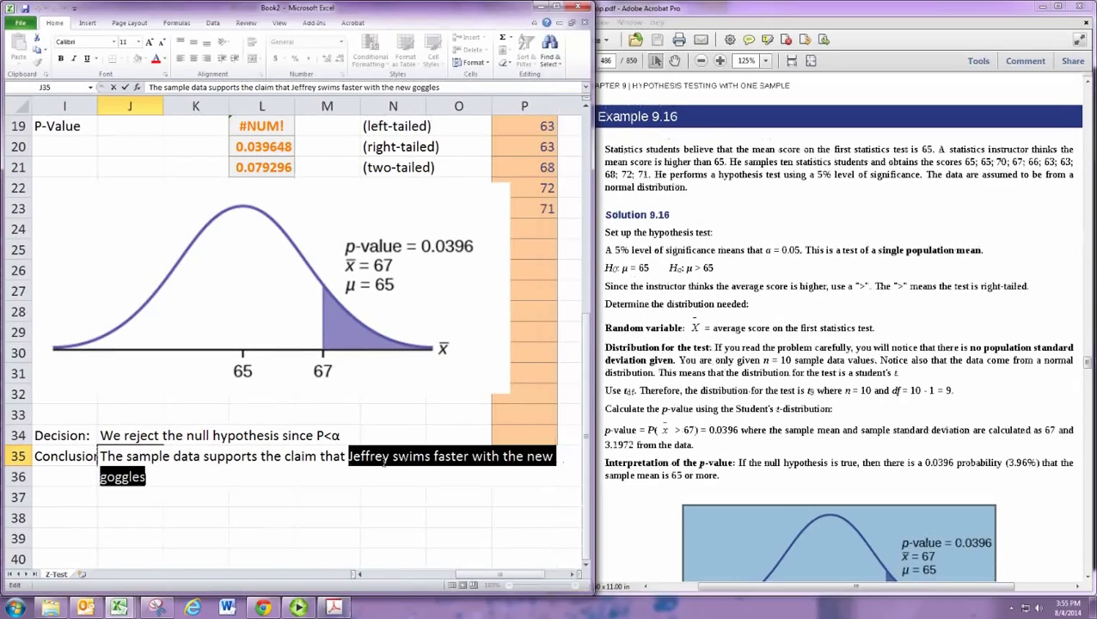
# Write that the instructor's claim that the average test score was higher than 65 is supported
pyautogui.write('the Instrui')
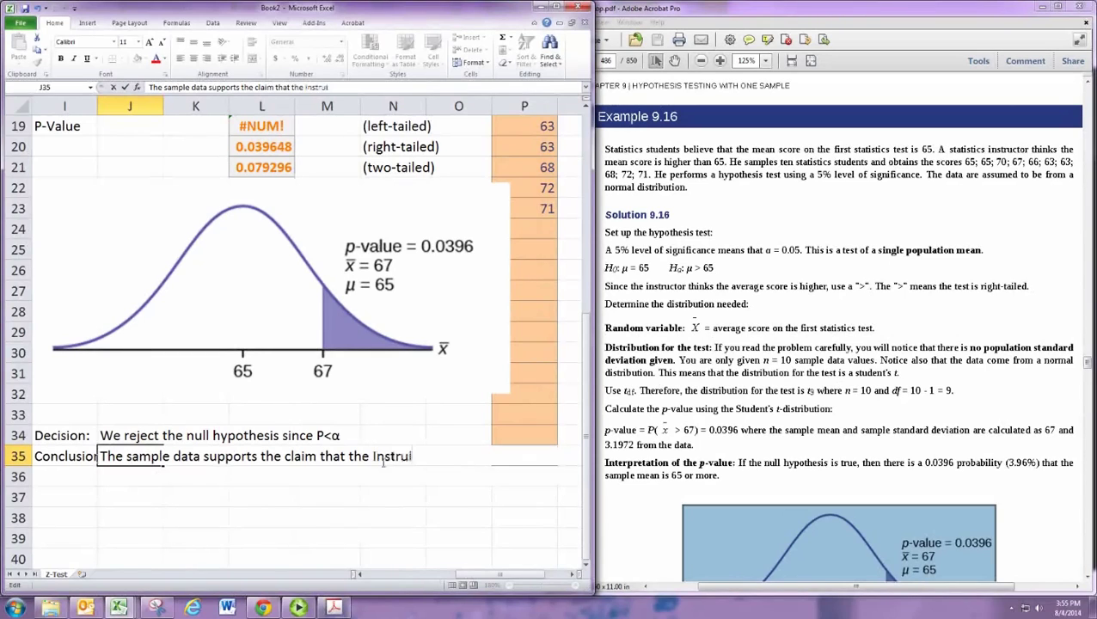
pyautogui.press('BackSpace')
pyautogui.write('ctor made, that ')
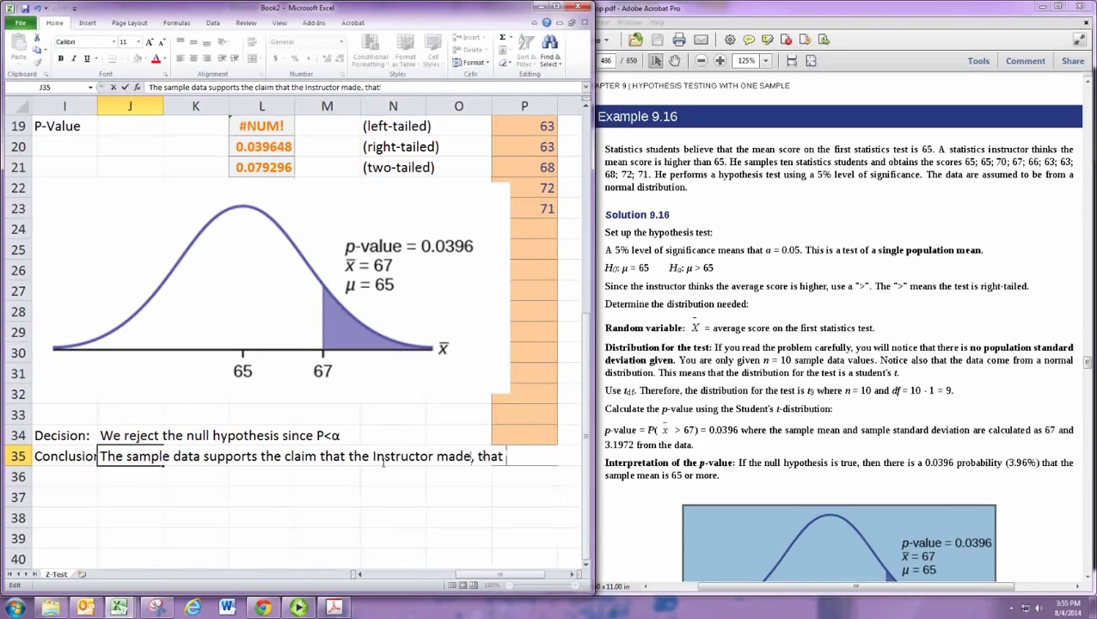
pyautogui.write('the avearg')
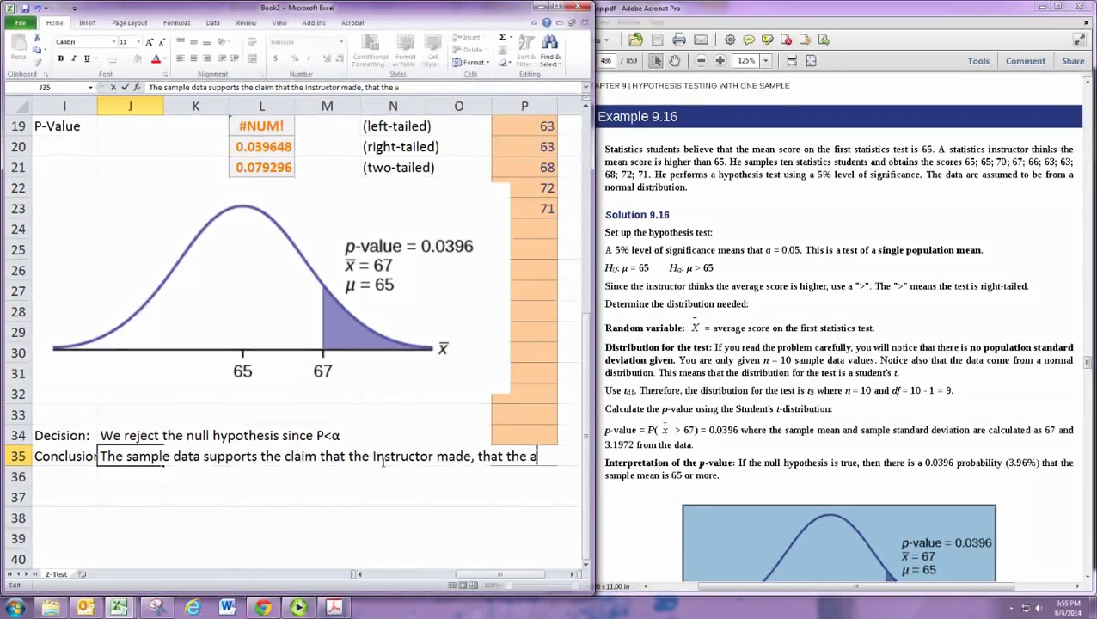
pyautogui.press('BackSpace')
pyautogui.press('BackSpace')
pyautogui.press('BackSpace')
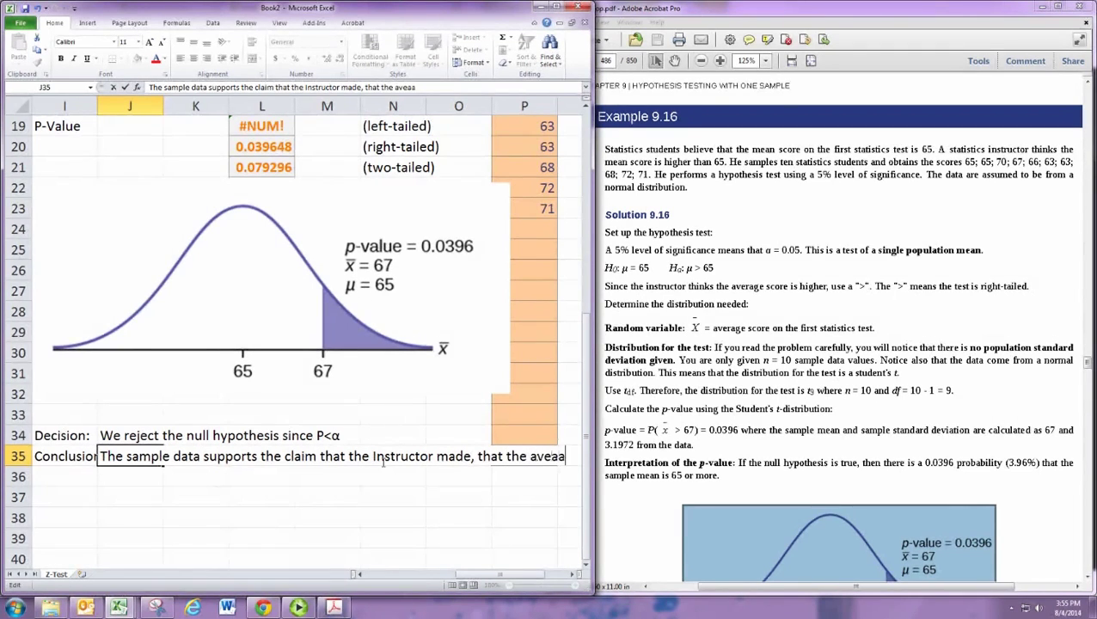
pyautogui.write('rage t')
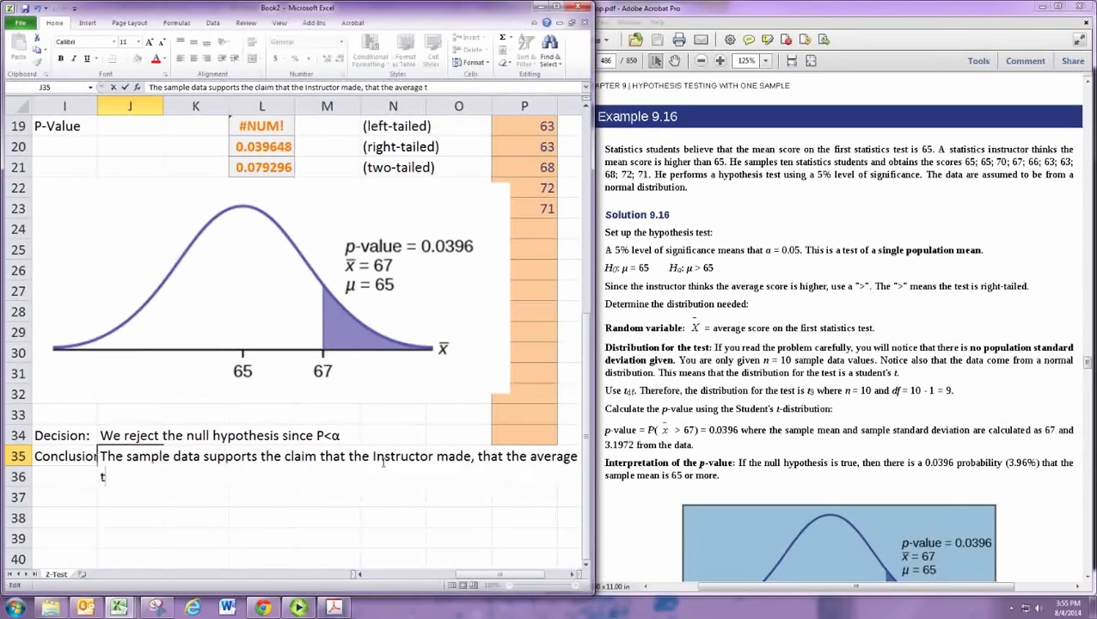
pyautogui.write('est score was ')
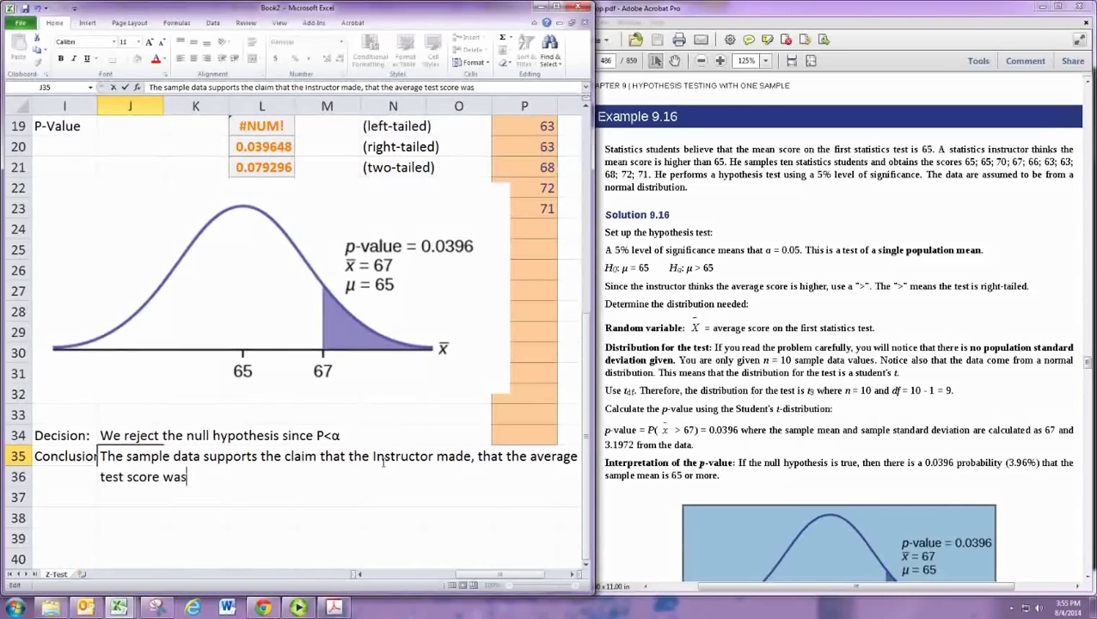
pyautogui.write('greater')
pyautogui.press('BackSpace')
pyautogui.press('BackSpace')
pyautogui.press('BackSpace')
pyautogui.press('BackSpace')
pyautogui.press('BackSpace')
pyautogui.press('BackSpace')
pyautogui.press('BackSpace')
pyautogui.write('higher than ')
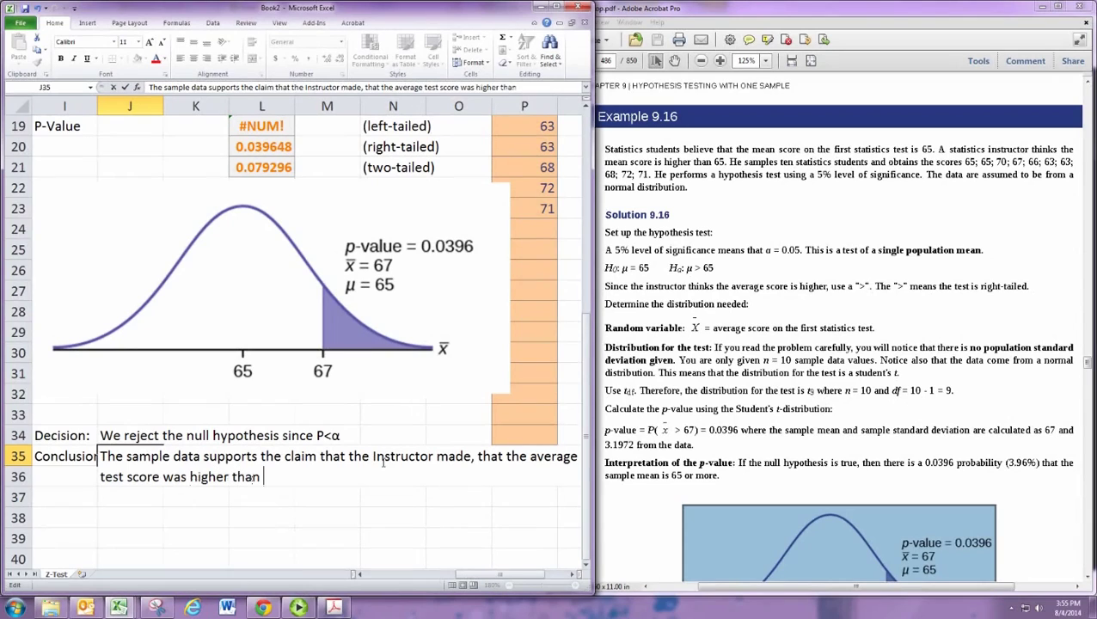
pyautogui.write('65')
pyautogui.press('Return')
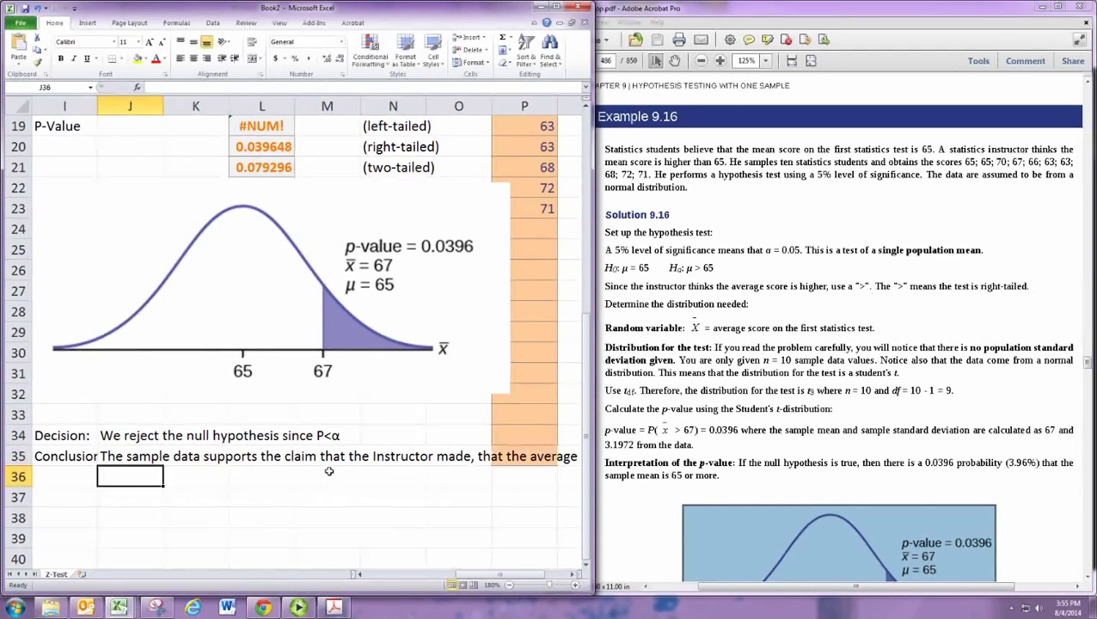
pyautogui.scroll(6, 318, 469)
pyautogui.moveTo(146, 241); pyautogui.dragTo(198, 236)
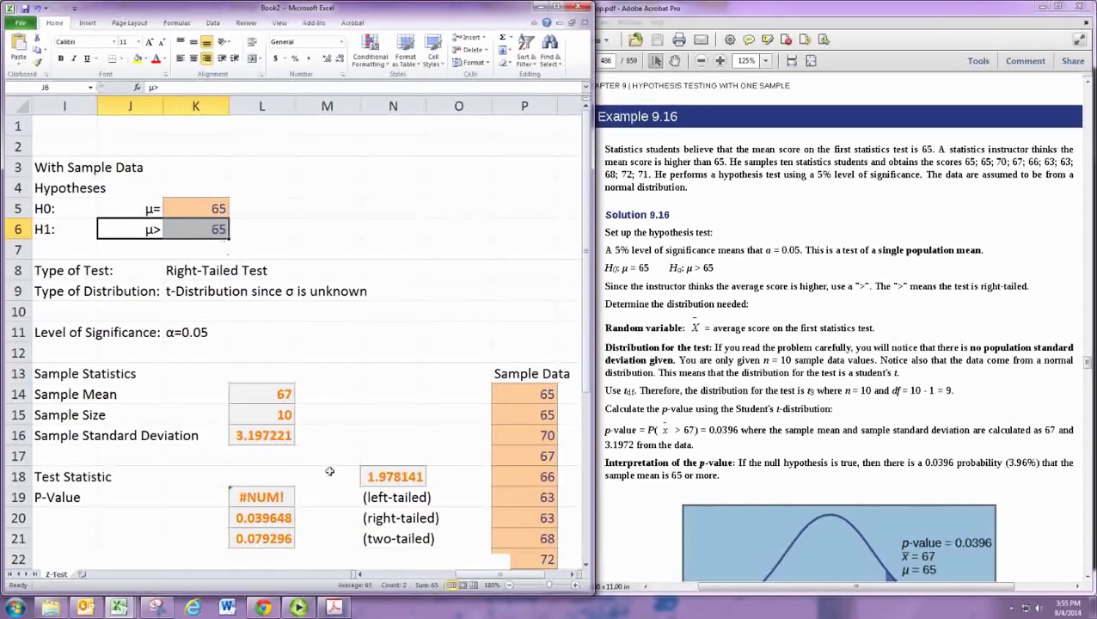
pyautogui.scroll(-7, 329, 471)
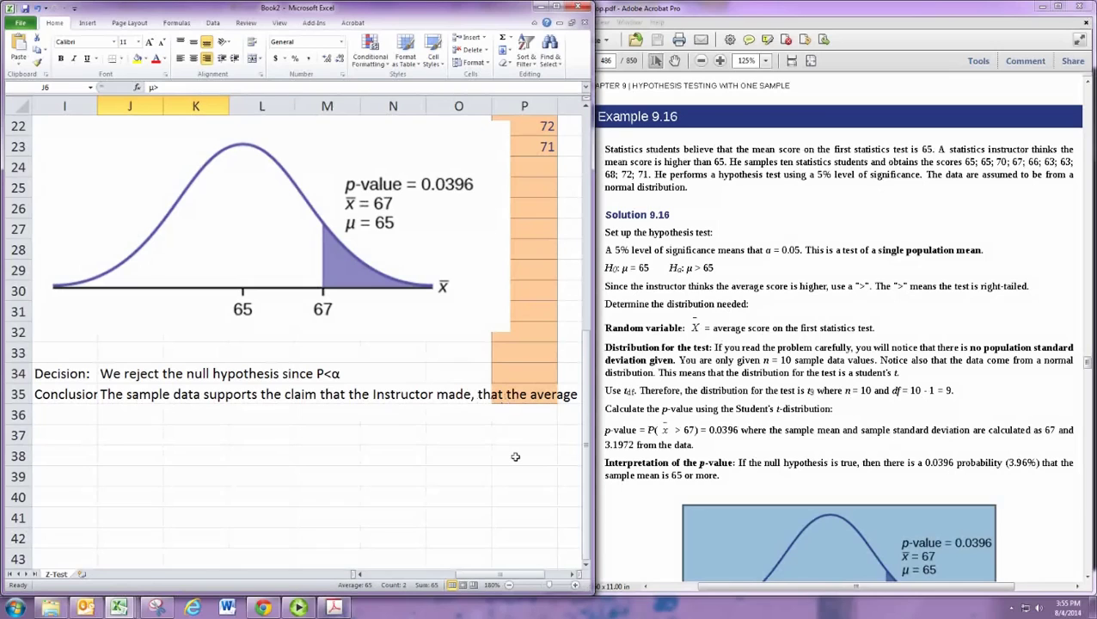
# Maximize the Excel window to fill the screen
pyautogui.click(559, 8)
pyautogui.moveTo(805, 582); pyautogui.dragTo(644, 576)
pyautogui.scroll(6, 576, 510)
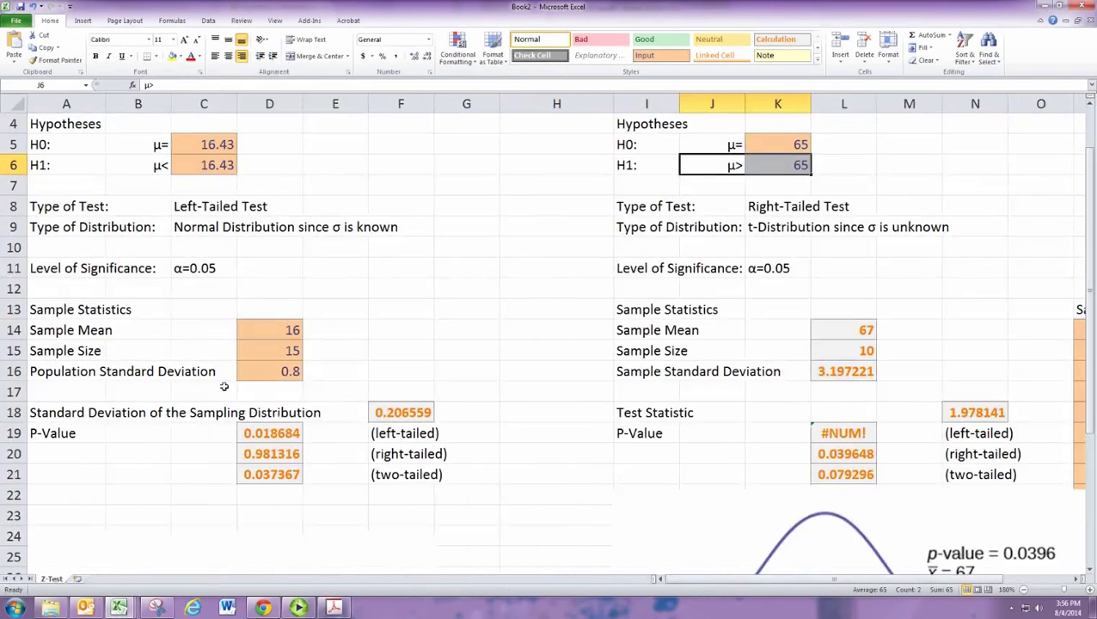
# Relabel cell A16 as 'Sample Standard Deviation'
pyautogui.click(72, 371)
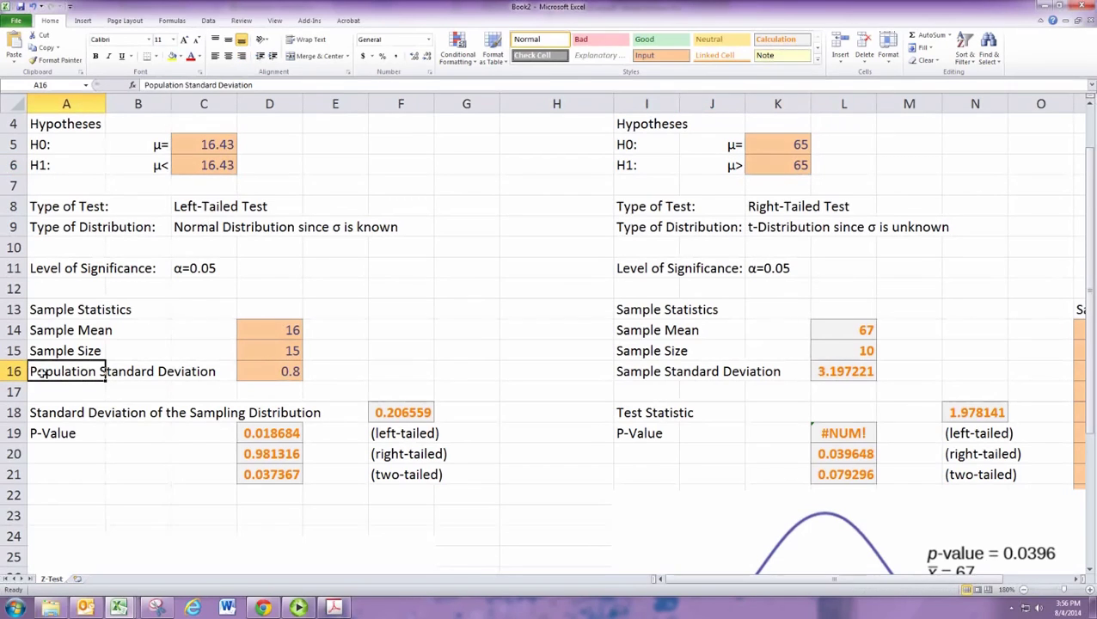
pyautogui.write('Sample sta')
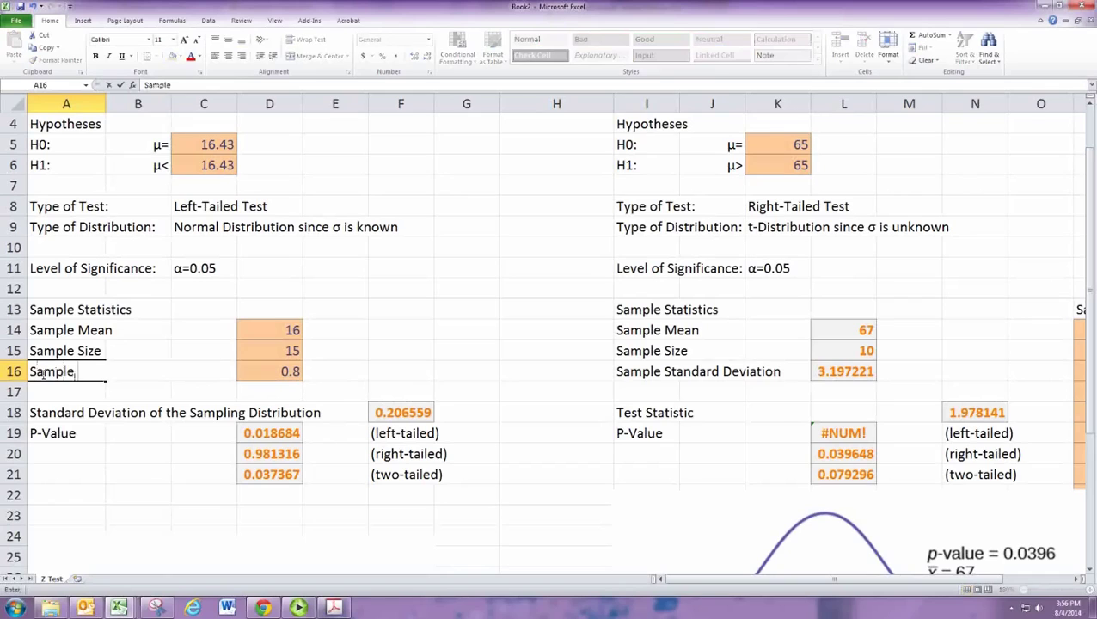
pyautogui.press('BackSpace')
pyautogui.press('BackSpace')
pyautogui.press('BackSpace')
pyautogui.press('BackSpace')
pyautogui.write('Standar')
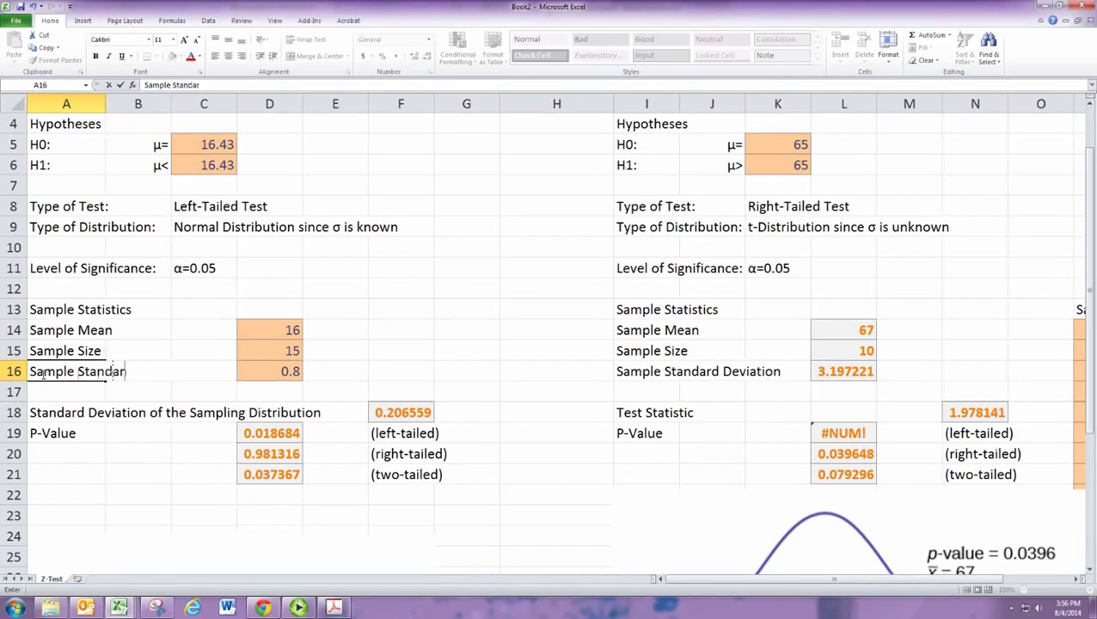
pyautogui.write('d Deviation')
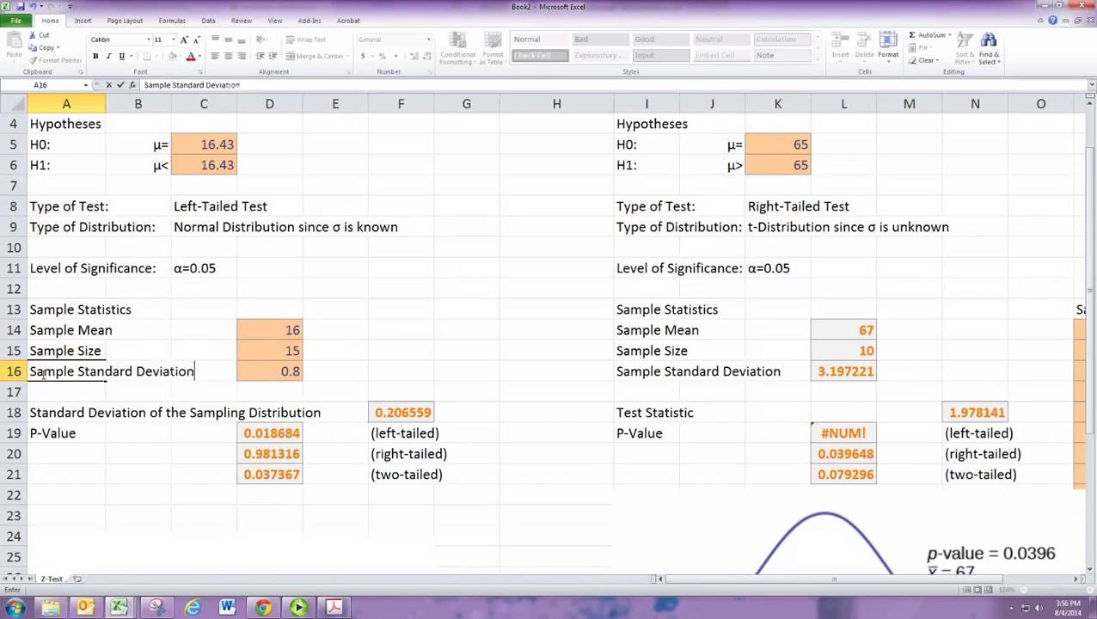
pyautogui.press('Return')
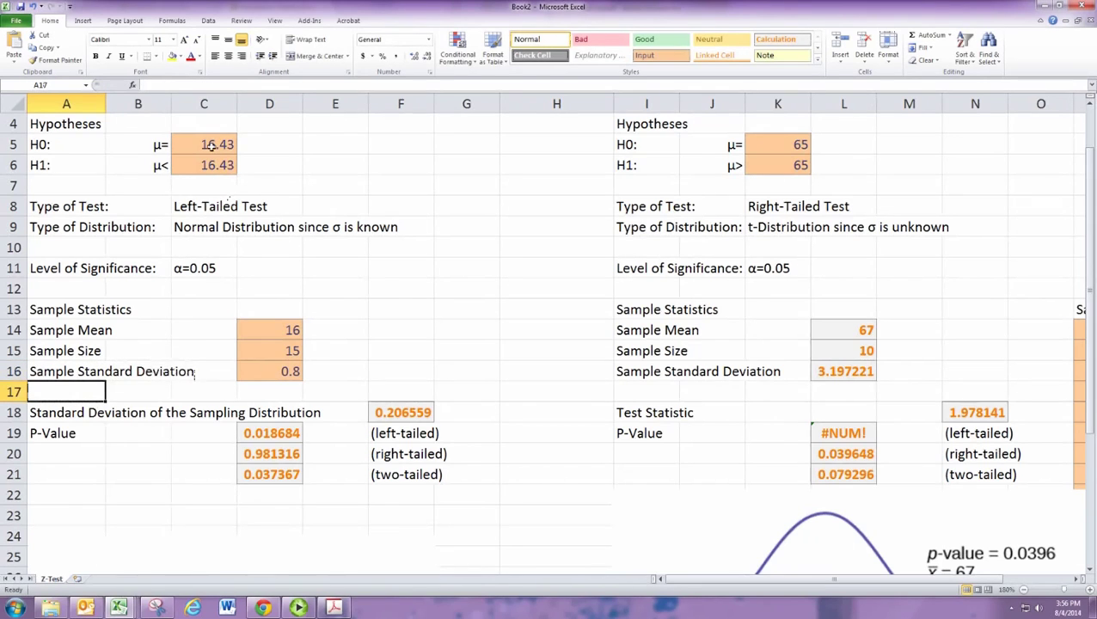
# Set both hypothesis means to 65 and change the alternative hypothesis sign to μ>
pyautogui.scroll(1, 222, 176)
pyautogui.click(208, 207)
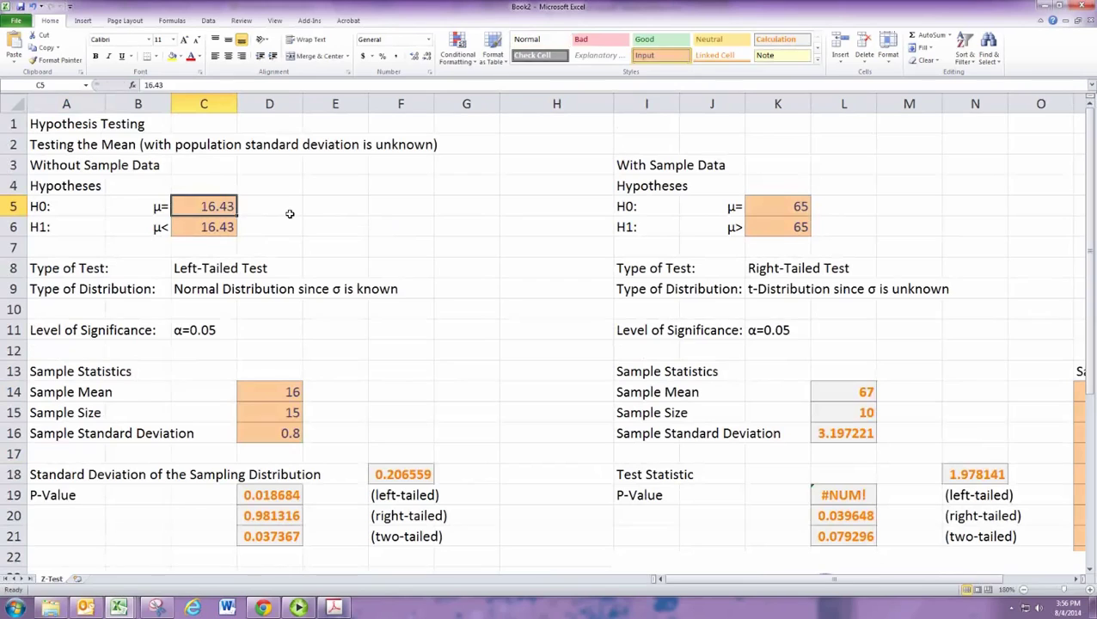
pyautogui.write('658')
pyautogui.press('BackSpace')
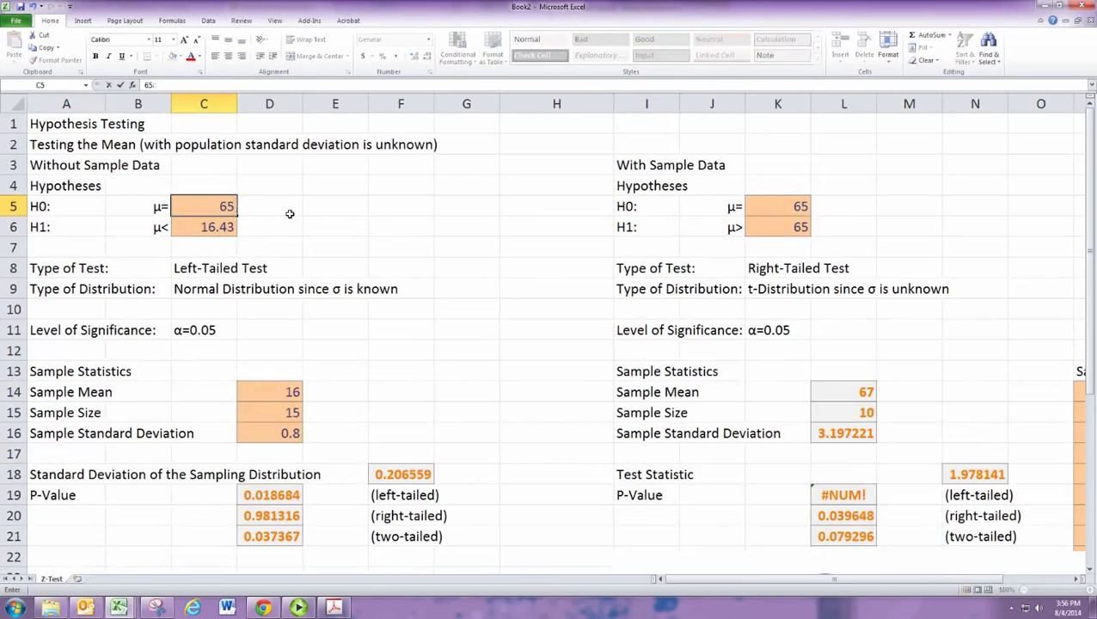
pyautogui.press('Return')
pyautogui.write('65')
pyautogui.press('Return')
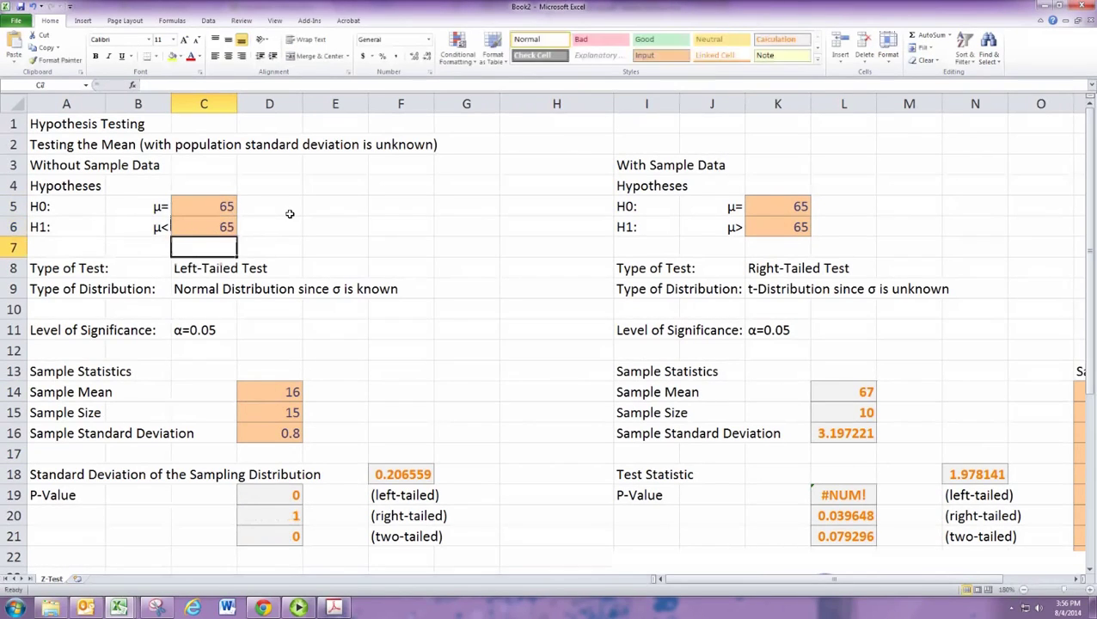
pyautogui.click(170, 227)
pyautogui.doubleClick(171, 227)
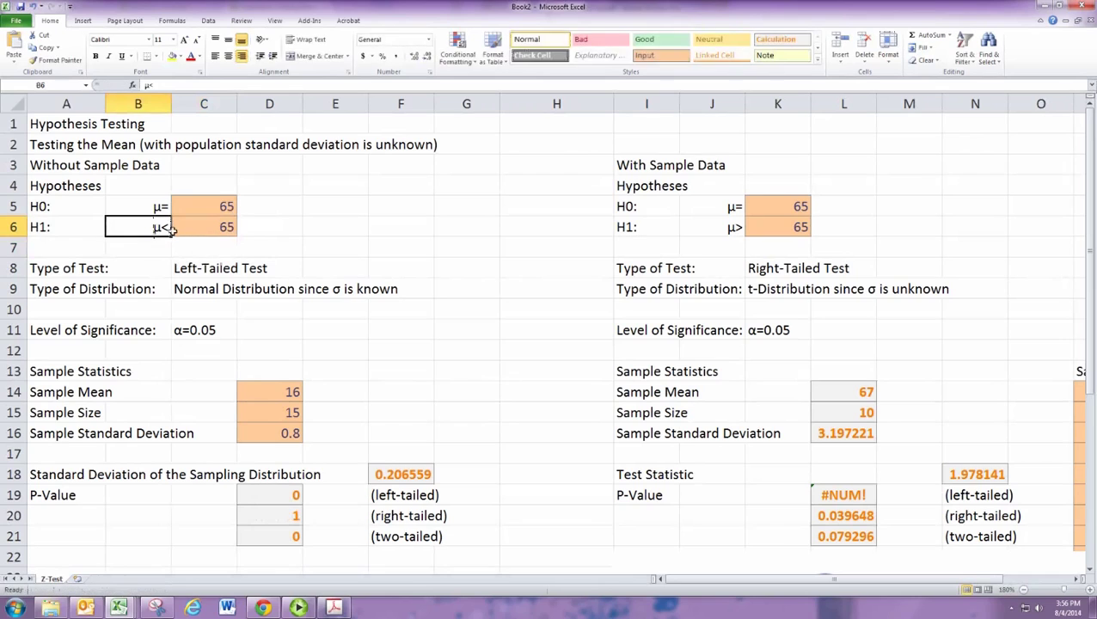
pyautogui.press('BackSpace')
pyautogui.write('>')
pyautogui.press('Return')
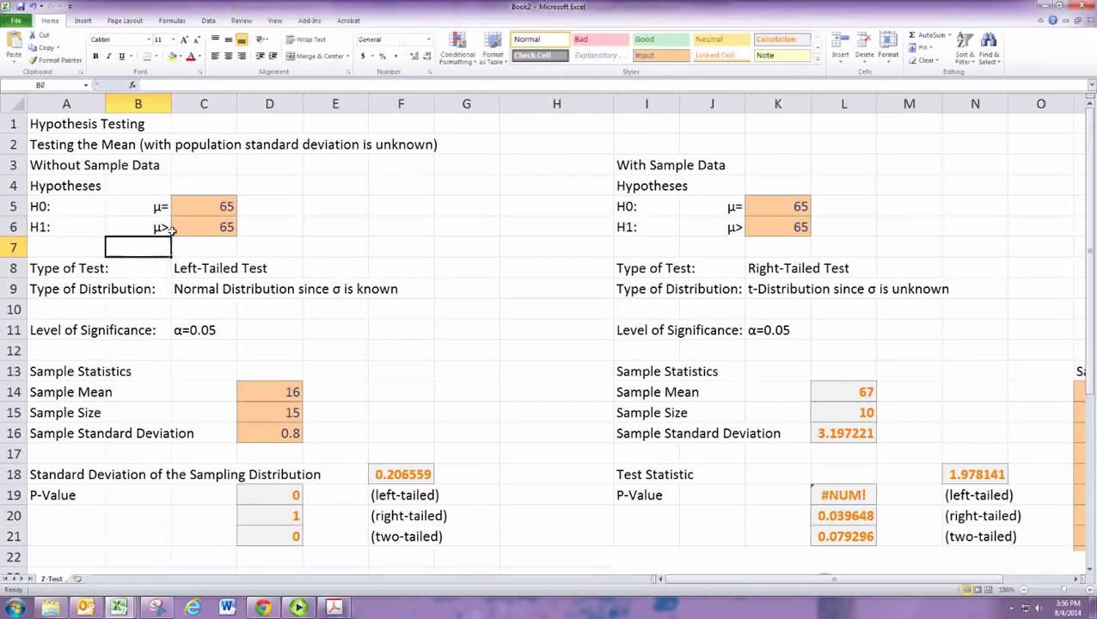
# Copy the Right-Tailed and t-Distribution descriptions from K8:K9 into C8:C9
pyautogui.moveTo(776, 269); pyautogui.dragTo(777, 286)
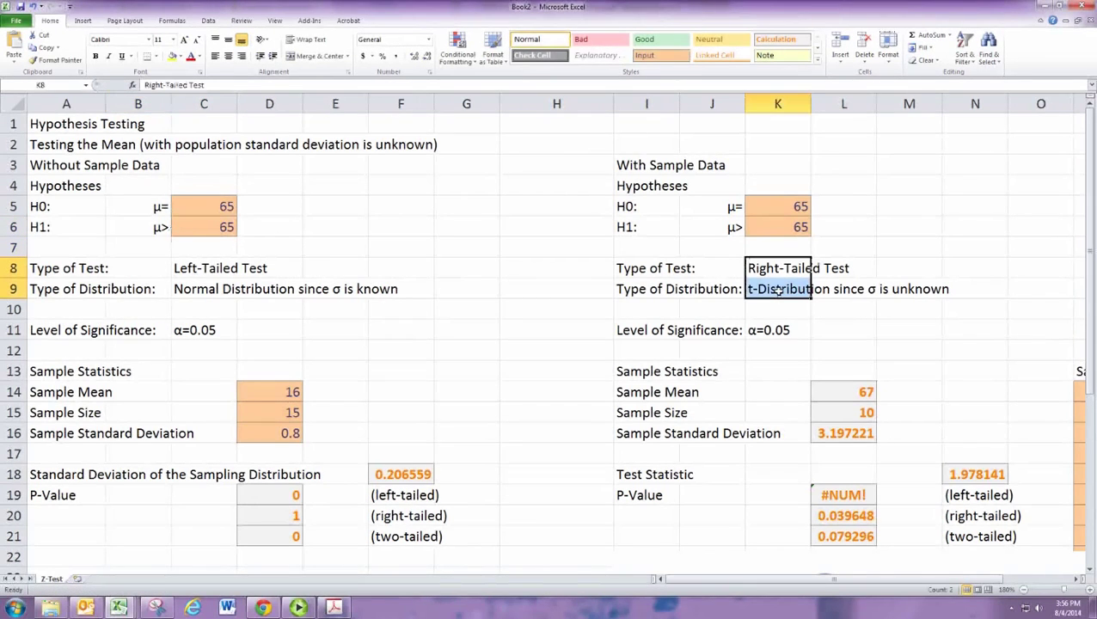
pyautogui.hotkey('ctrl', 'c')
pyautogui.moveTo(211, 273); pyautogui.dragTo(211, 290)
pyautogui.hotkey('ctrl', 'v')
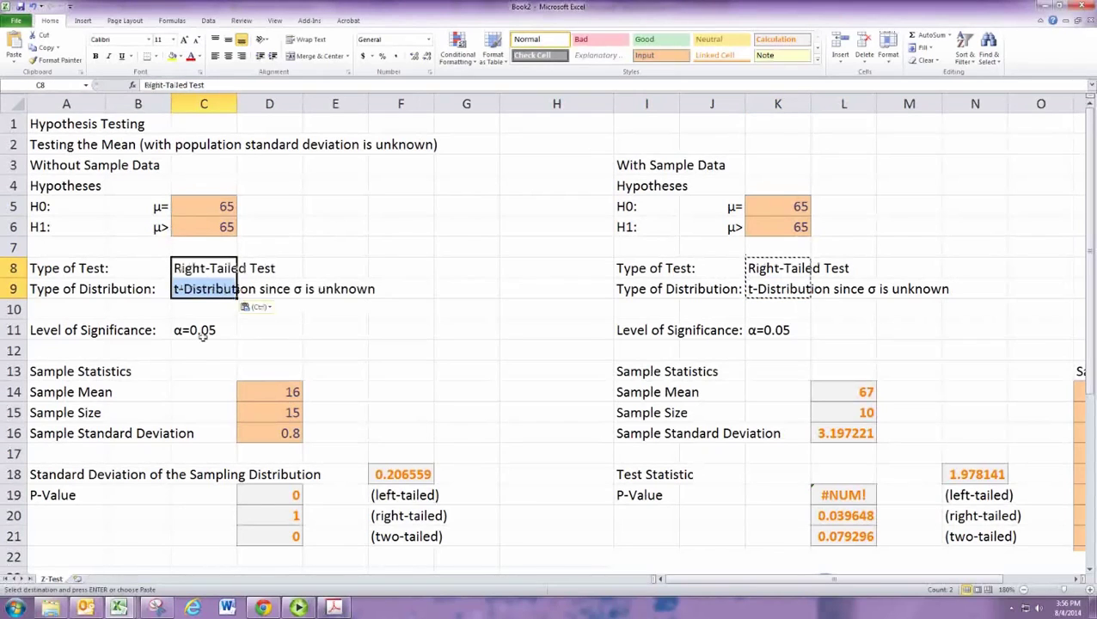
# Enter sample mean 67, sample size 10 and standard deviation 3.197221 in D14:D16
pyautogui.click(207, 361)
pyautogui.click(292, 393)
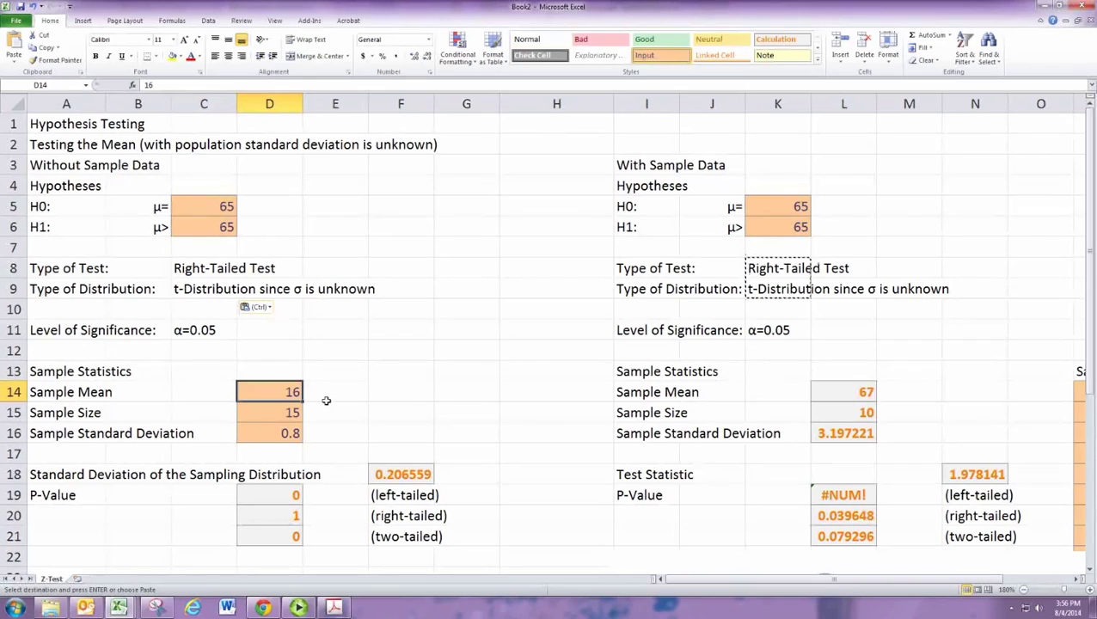
pyautogui.write('6')
pyautogui.press('Return')
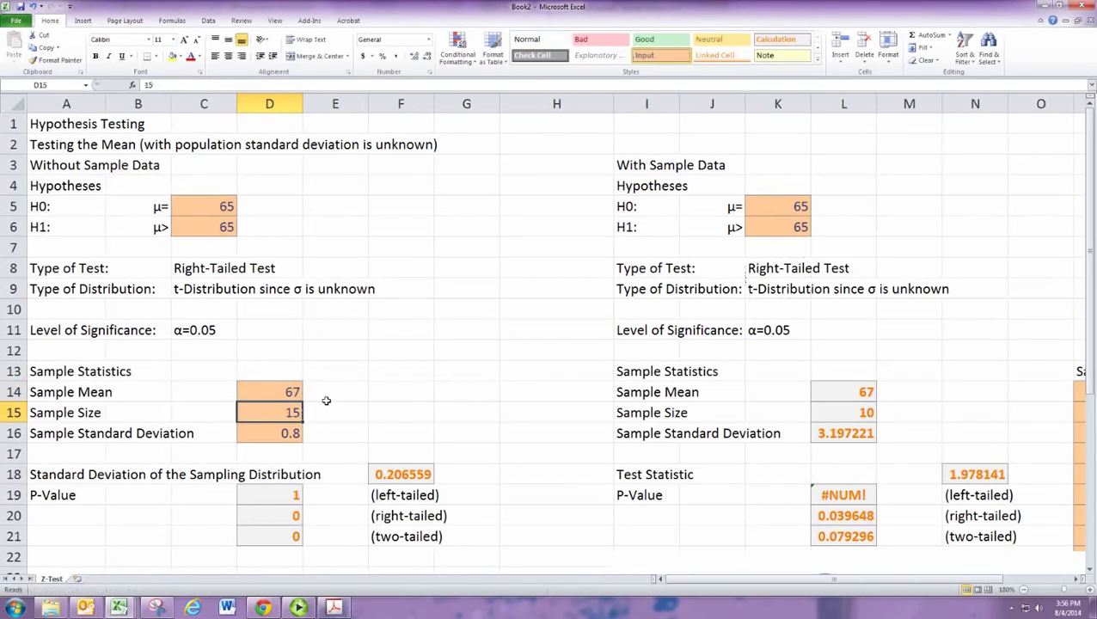
pyautogui.write('1')
pyautogui.press('Return')
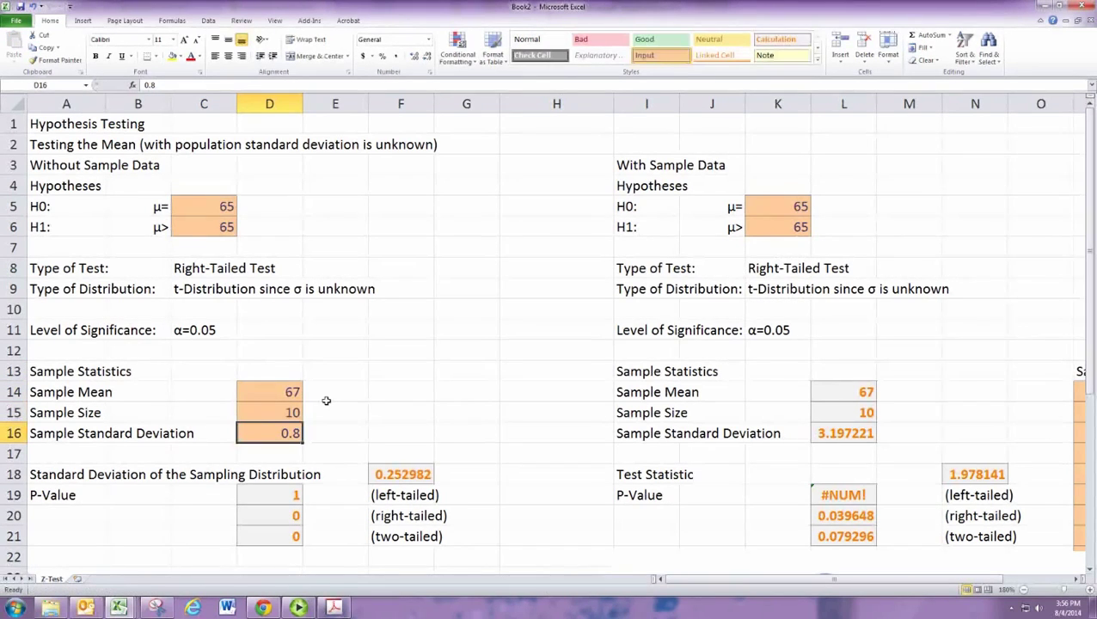
pyautogui.write('3.1')
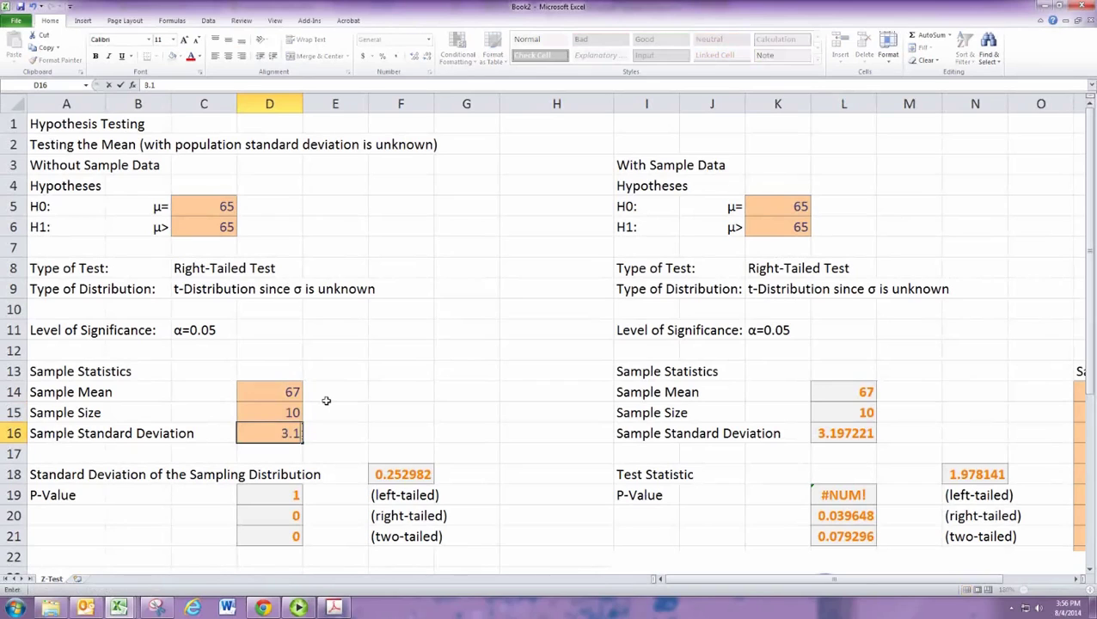
pyautogui.write('97221')
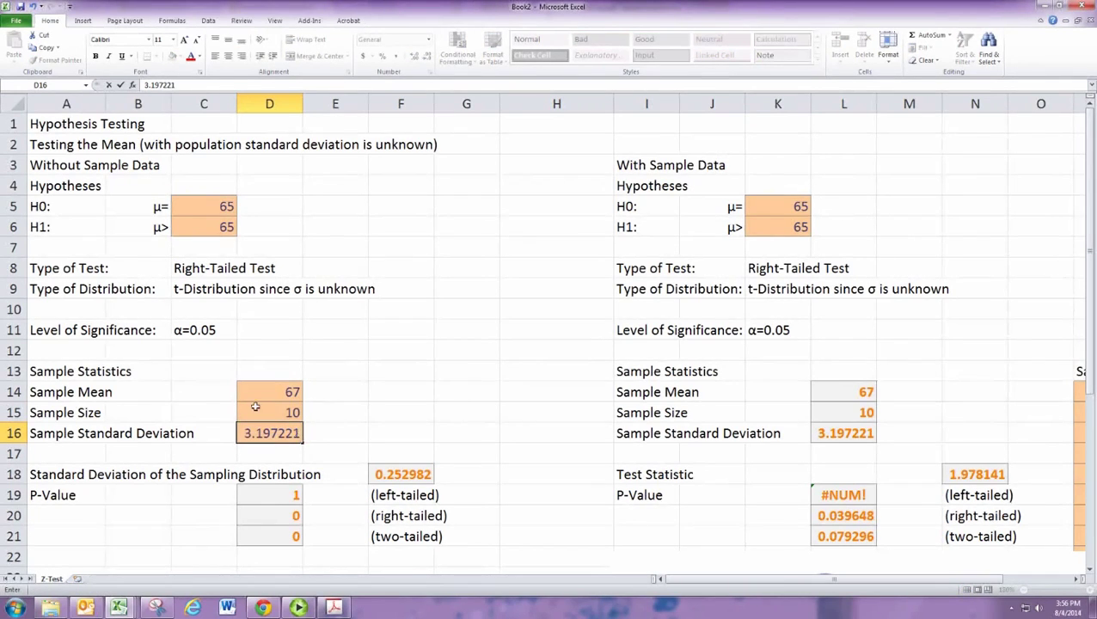
pyautogui.scroll(-1, 279, 417)
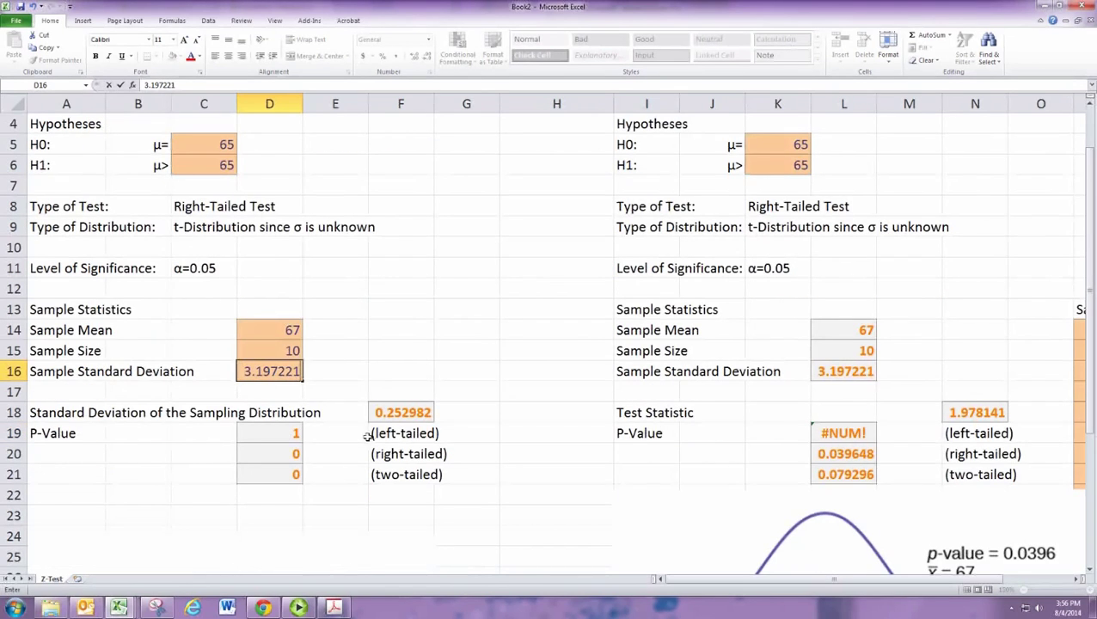
# Copy the right section's test-statistic and p-value rows I18:N21 into the left section at A18
pyautogui.moveTo(648, 413); pyautogui.dragTo(1008, 475)
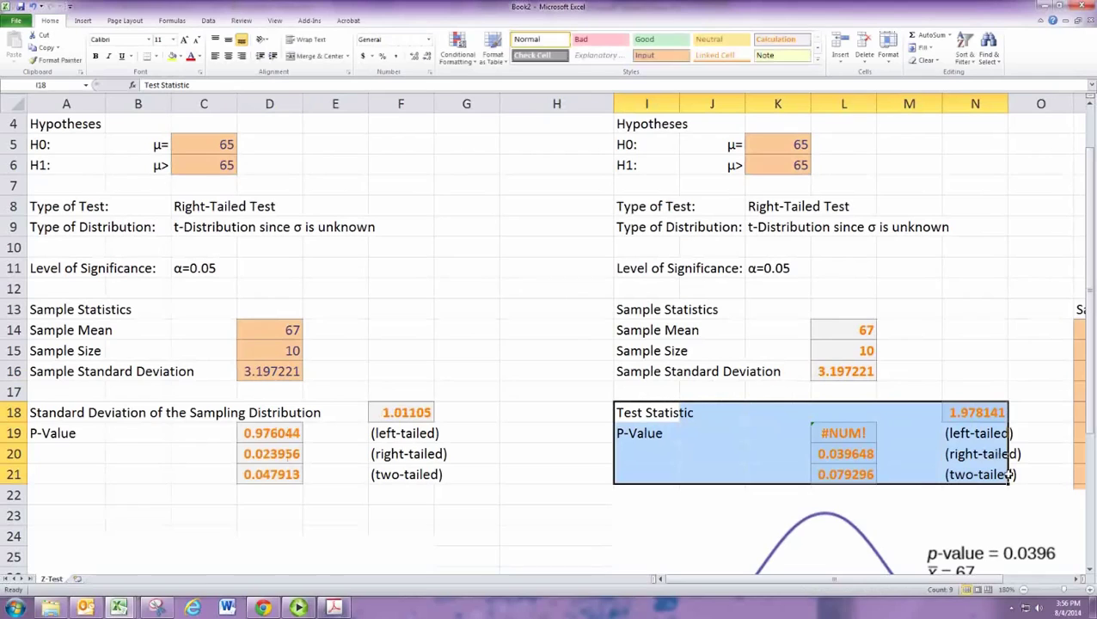
pyautogui.hotkey('ctrl', 'c')
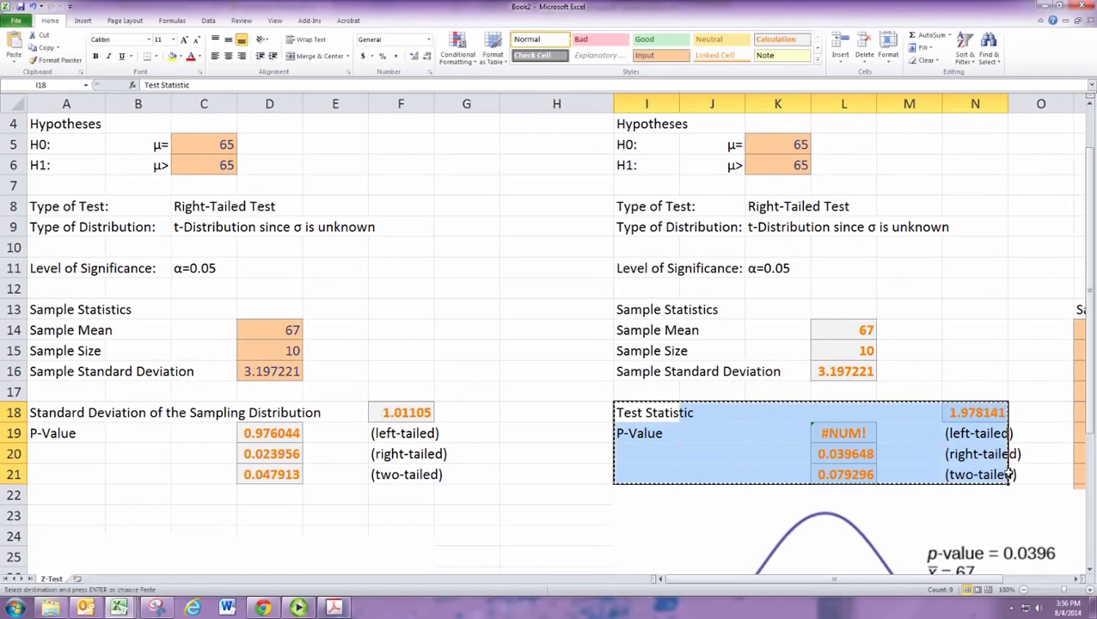
pyautogui.click(43, 416)
pyautogui.hotkey('ctrl', 'v')
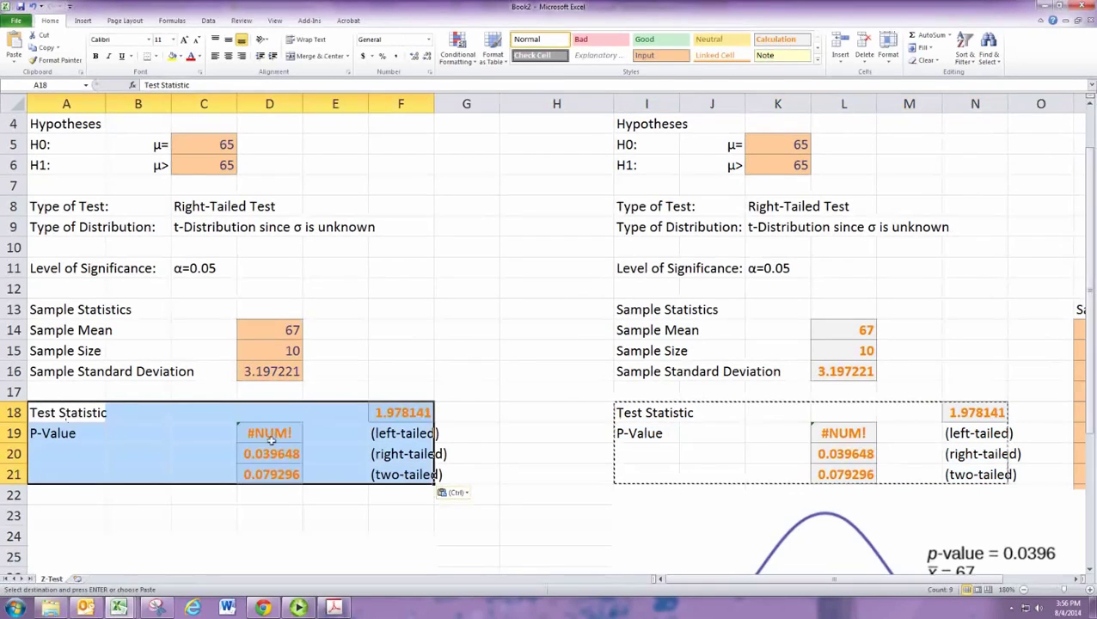
pyautogui.click(302, 454)
# Replace the left section's old left-tailed graph with the copied right-tailed 67-versus-65 graph below its p-values
pyautogui.scroll(-3, 304, 454)
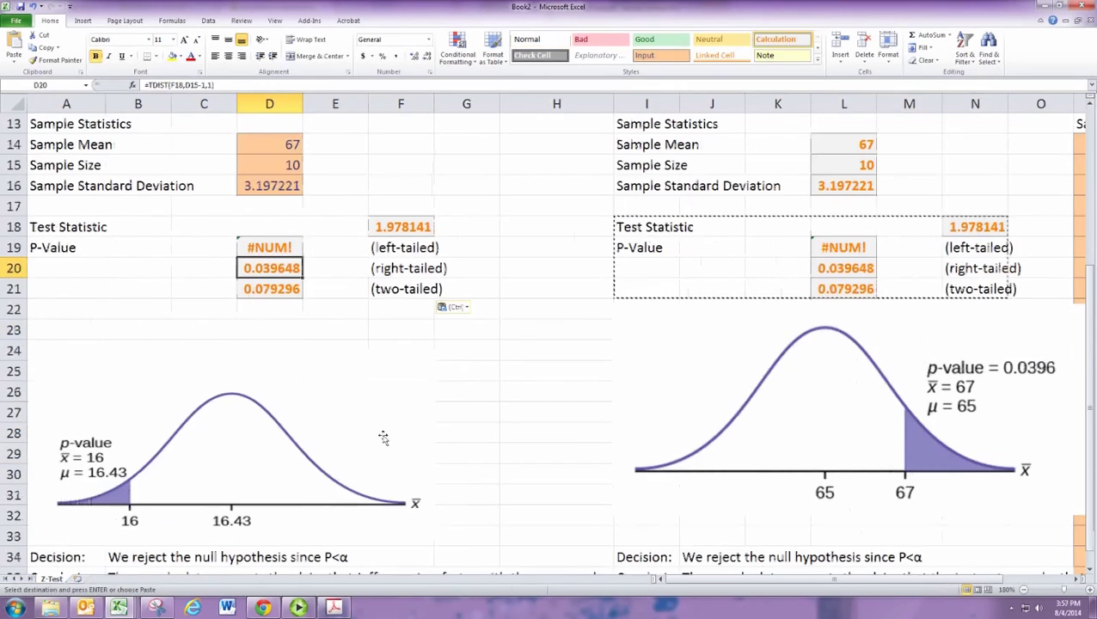
pyautogui.click(276, 428)
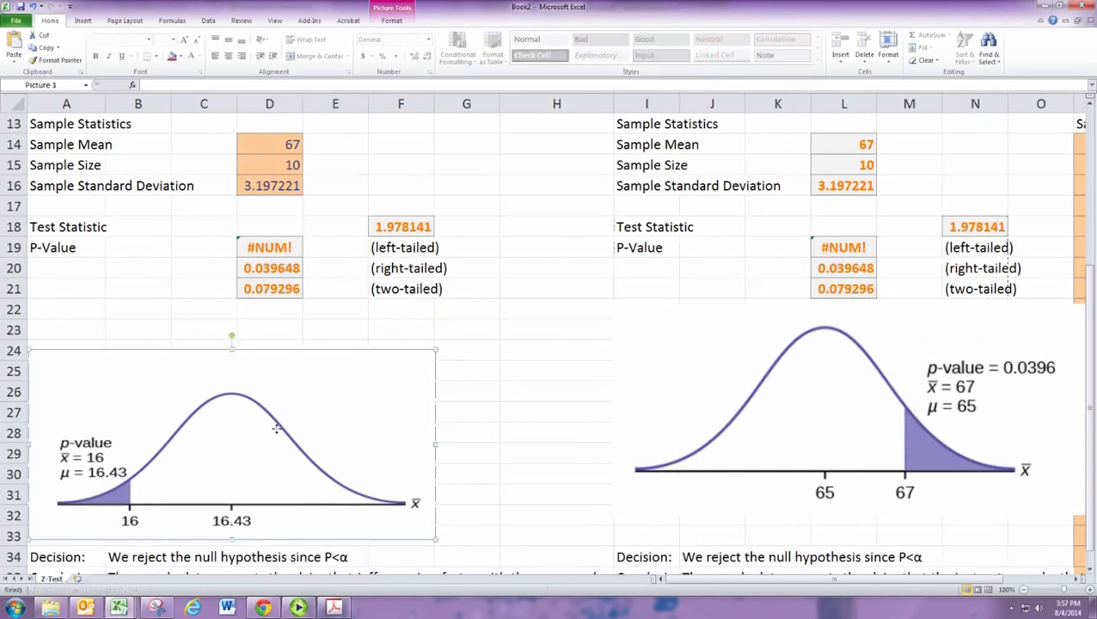
pyautogui.press('Delete')
pyautogui.hotkey('ctrl', 'v')
pyautogui.moveTo(403, 334); pyautogui.dragTo(226, 384)
# Replace the left section's swimming conclusion in B35 with the instructor conclusion from J35
pyautogui.scroll(-2, 471, 415)
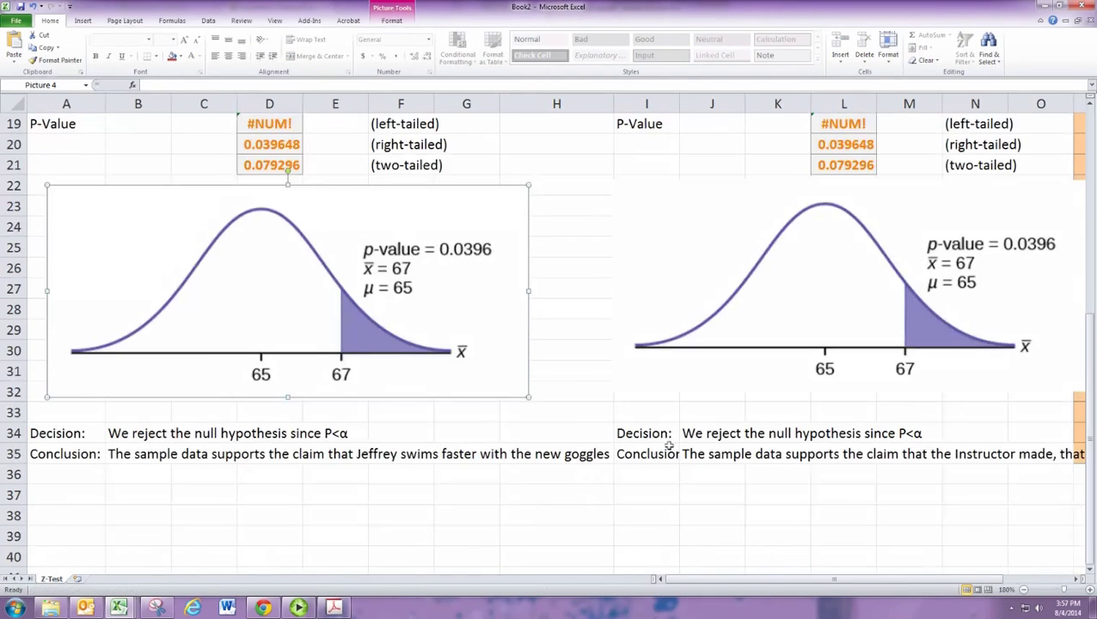
pyautogui.click(701, 454)
pyautogui.hotkey('ctrl', 'c')
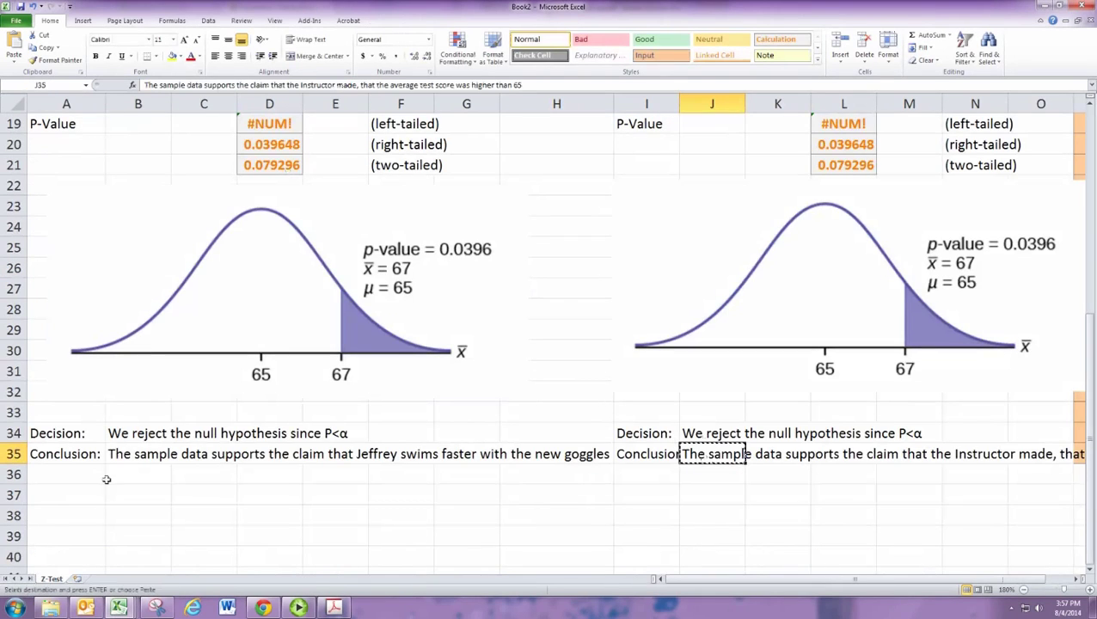
pyautogui.click(133, 456)
pyautogui.hotkey('ctrl', 'v')
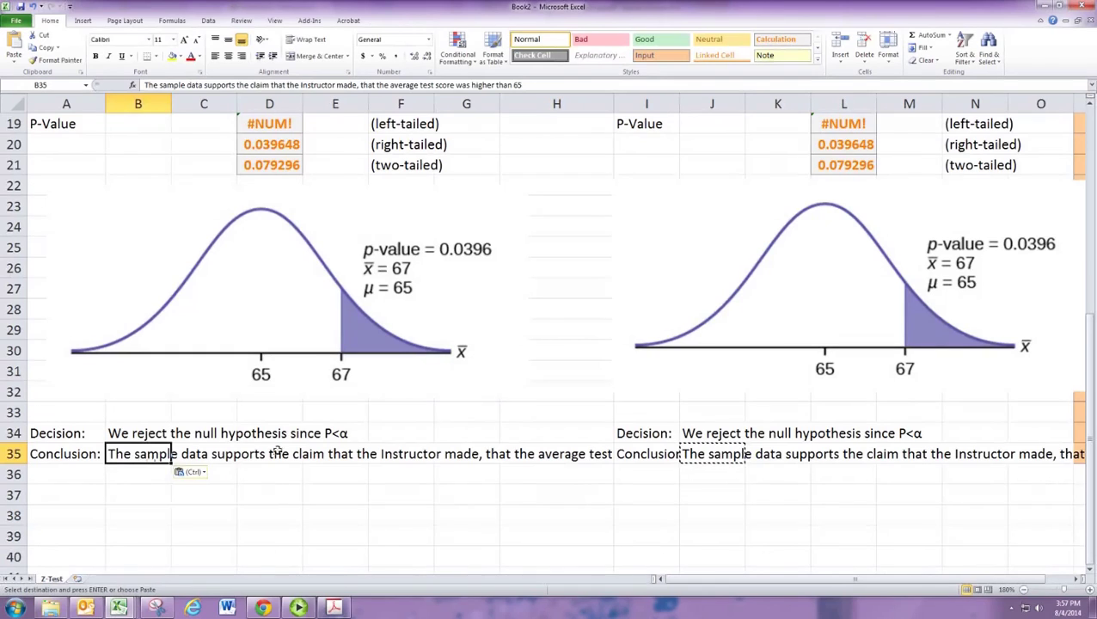
pyautogui.click(569, 534)
pyautogui.scroll(5, 621, 528)
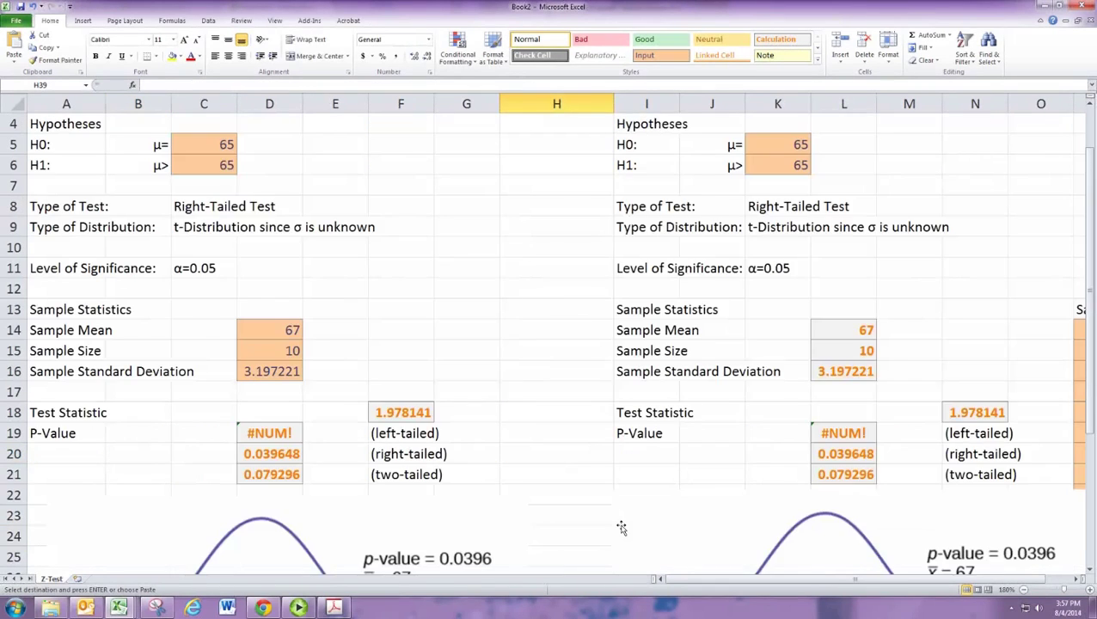
# Start renaming the Z-Test worksheet tab to t-Test
pyautogui.scroll(1, 621, 526)
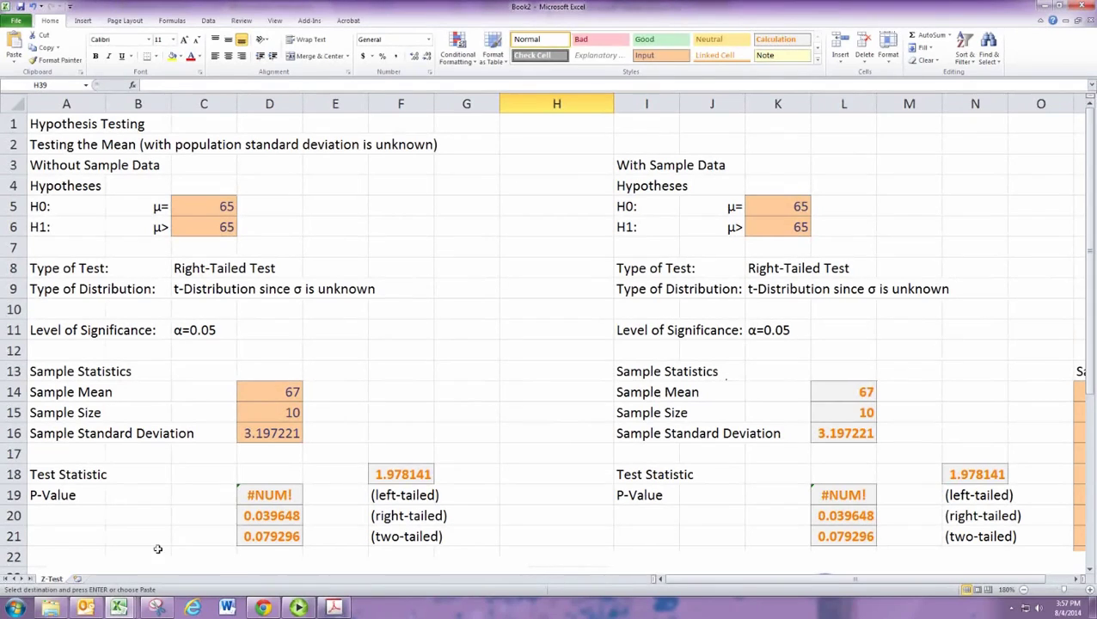
pyautogui.rightClick(54, 579)
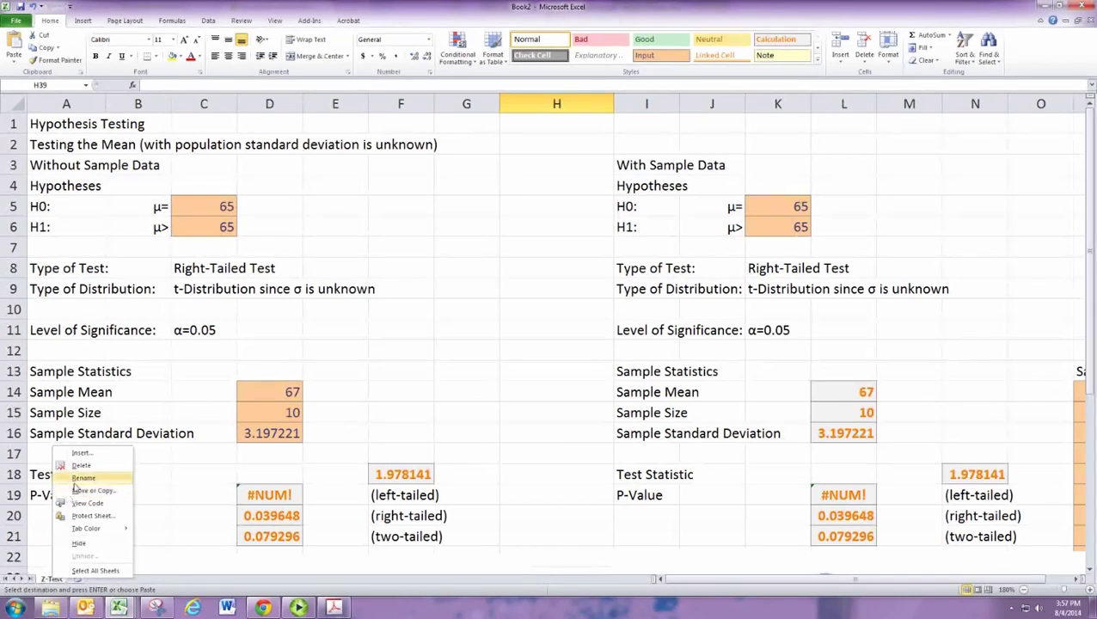
pyautogui.click(76, 490)
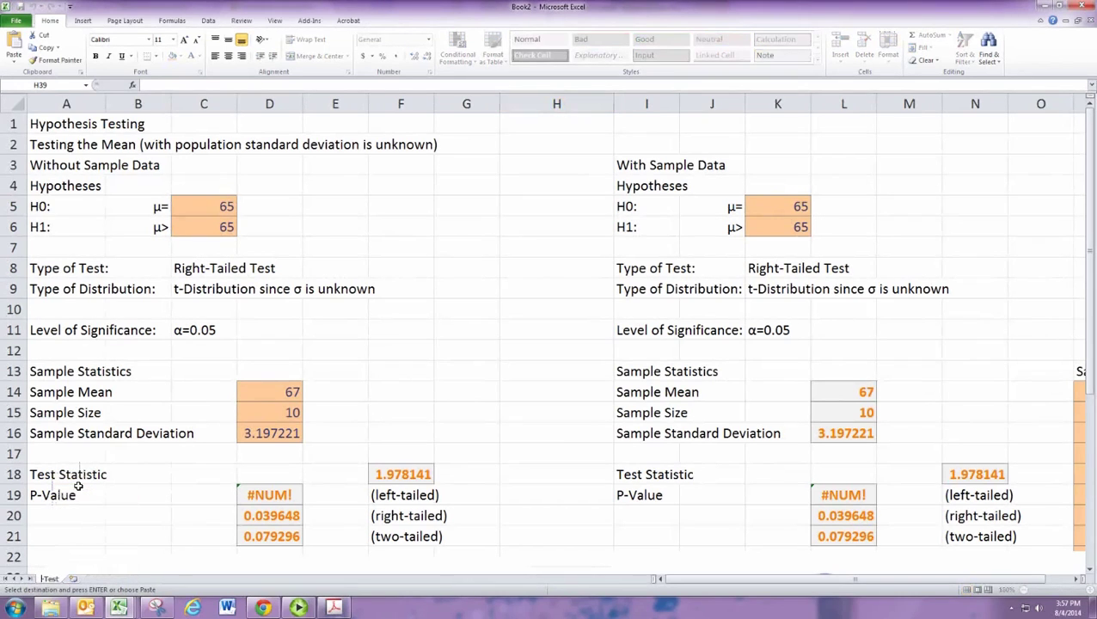